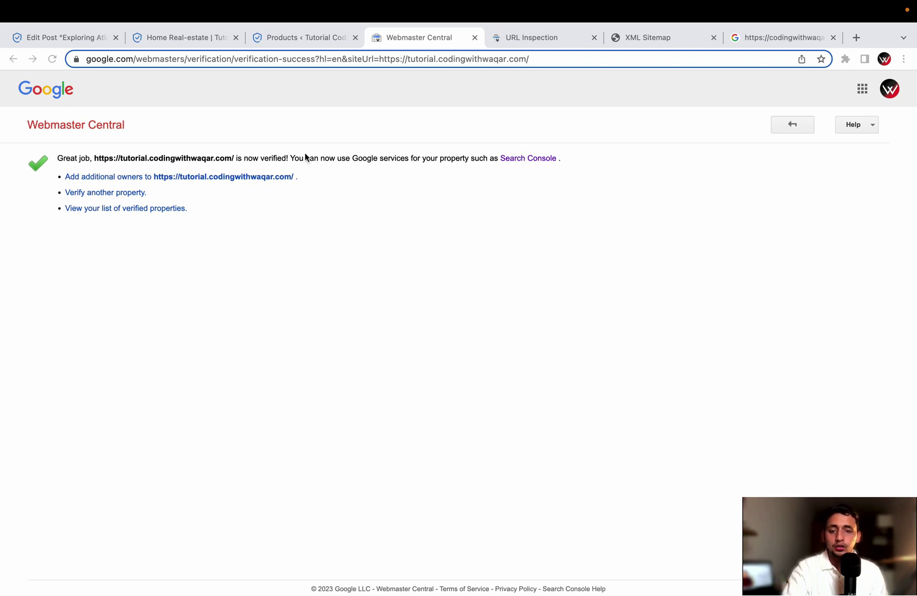
Step: Check the URL inspection result and XML sitemap index in Search Console, then return to the post editor
{"action": "left_click", "coordinate": [538, 38]}
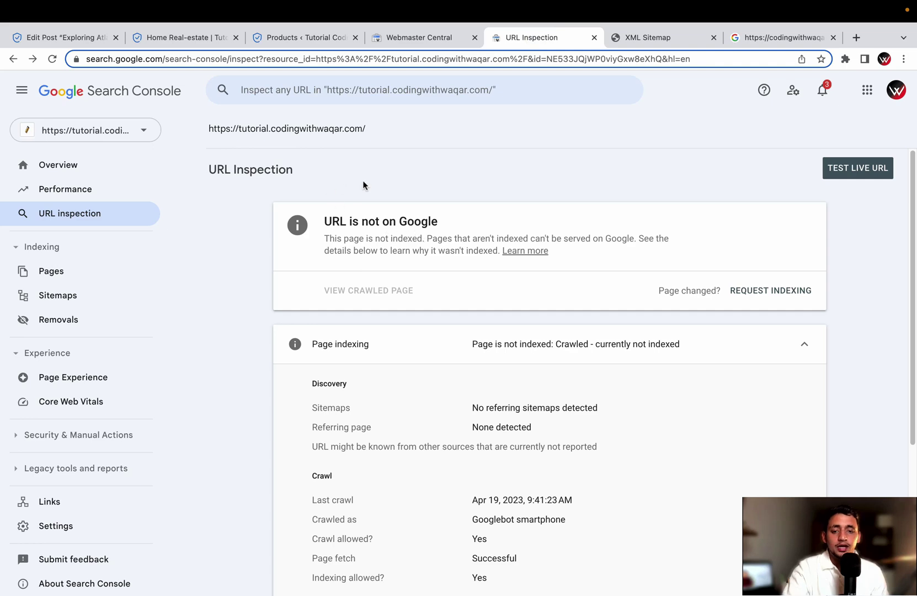
{"action": "left_click", "coordinate": [639, 38]}
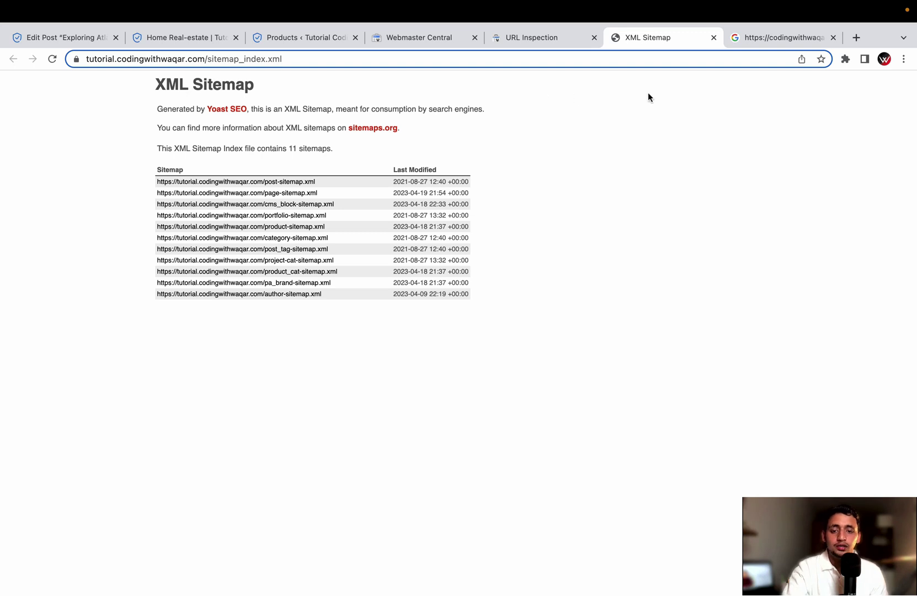
{"action": "left_click", "coordinate": [44, 37]}
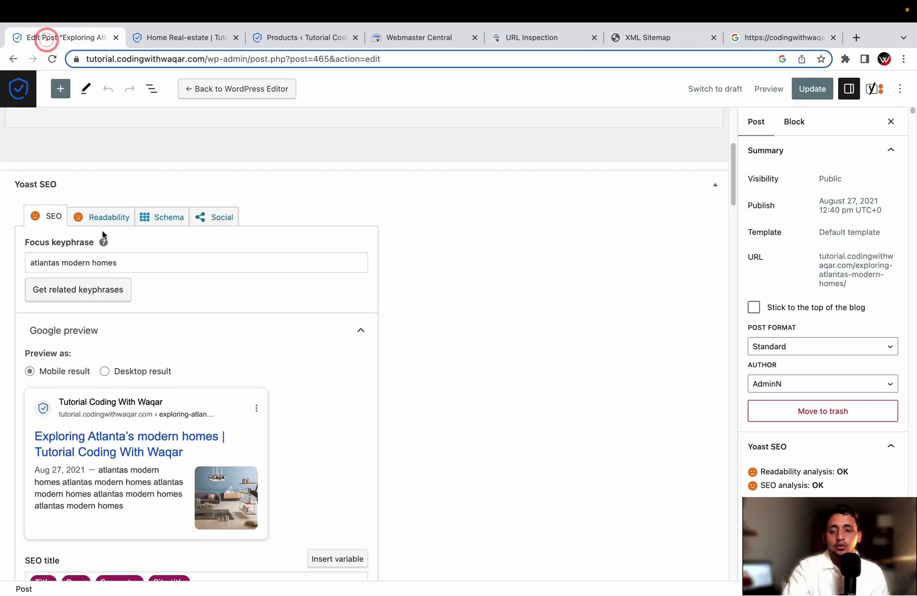
Step: Put focus in the focus keyphrase field of the 'Exploring Atlanta's modern homes' post
{"action": "left_click", "coordinate": [136, 269]}
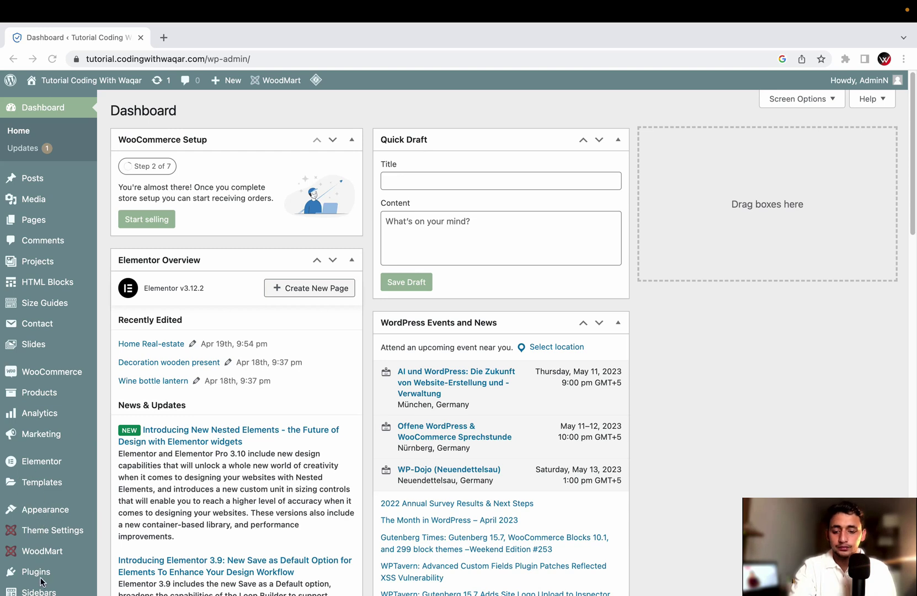
Step: Search the Add New plugins page for 'yoast'
{"action": "mouse_move", "coordinate": [64, 577]}
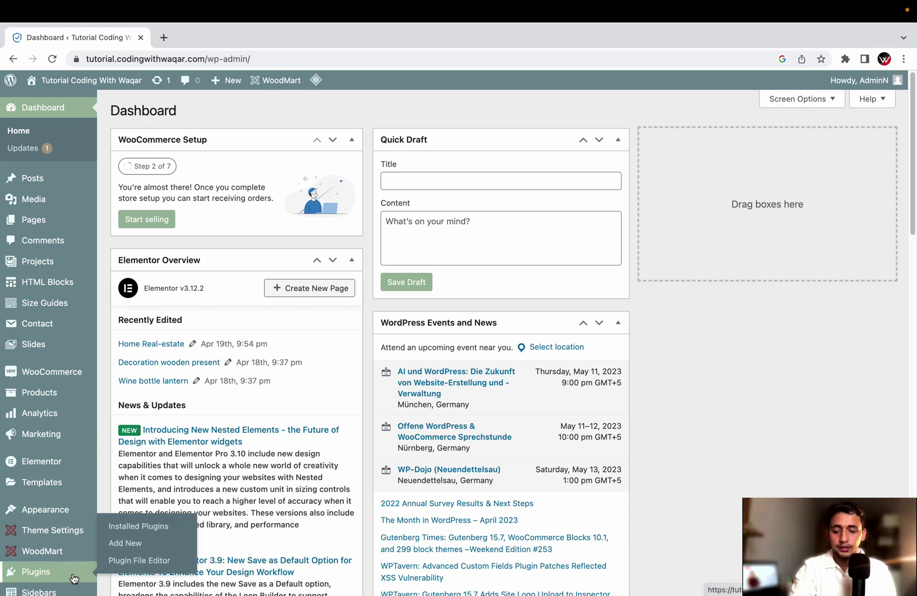
{"action": "left_click", "coordinate": [140, 544]}
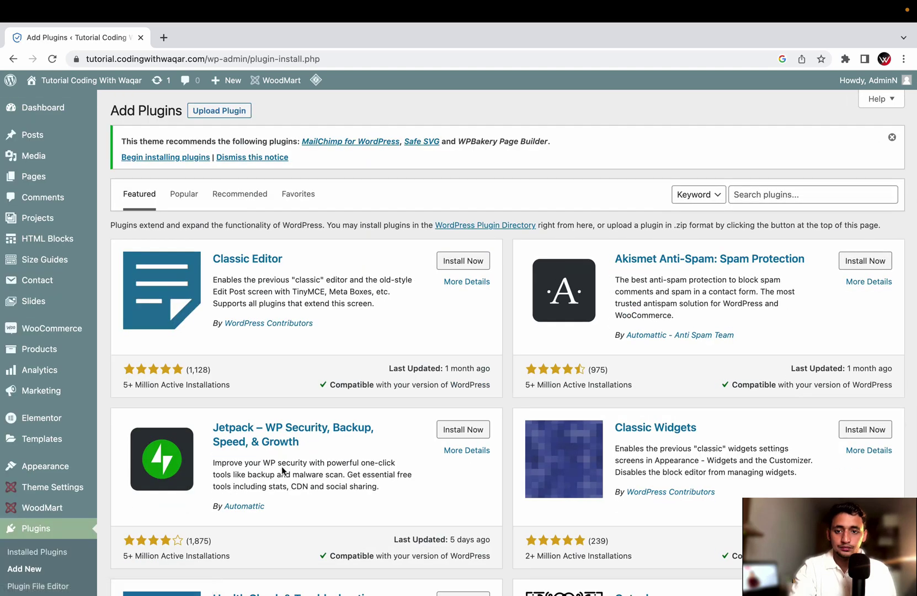
{"action": "left_click", "coordinate": [763, 194]}
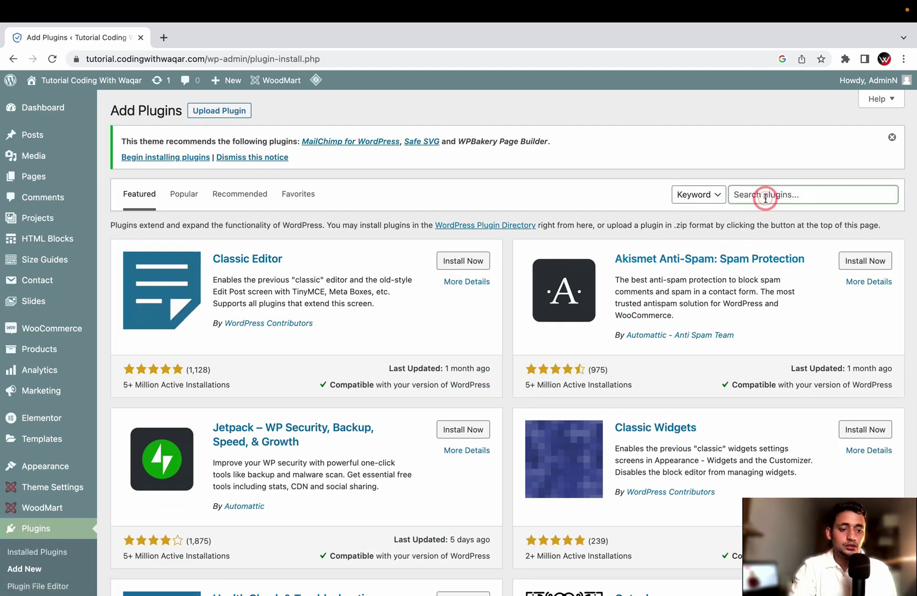
{"action": "type", "text": "yoast"}
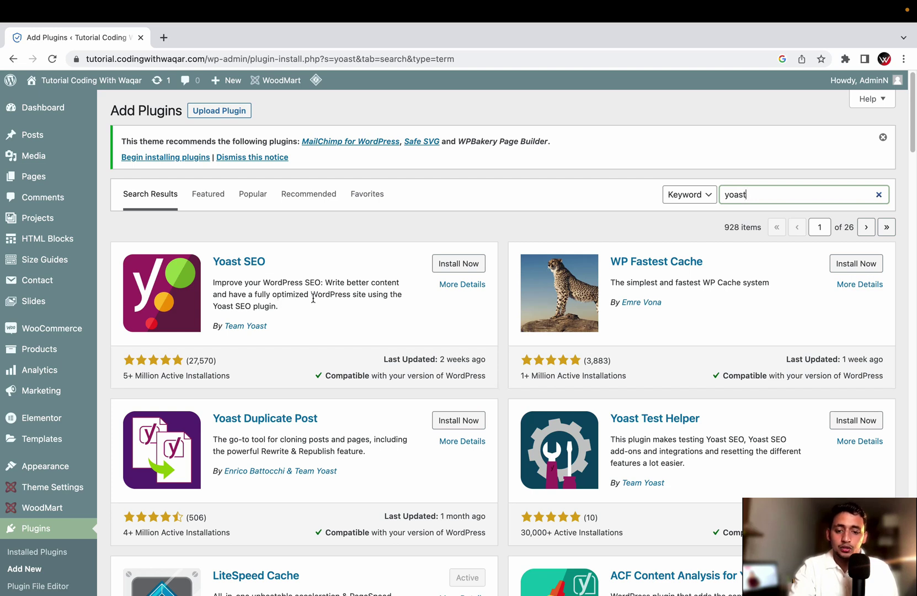
Step: Install Yoast SEO and activate it once installation finishes
{"action": "left_click", "coordinate": [447, 274]}
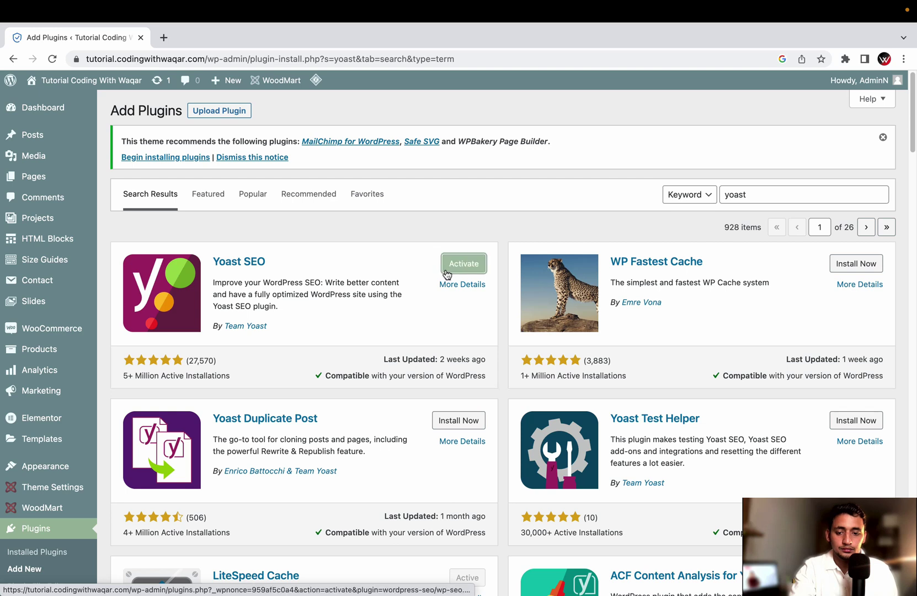
{"action": "mouse_move", "coordinate": [104, 389]}
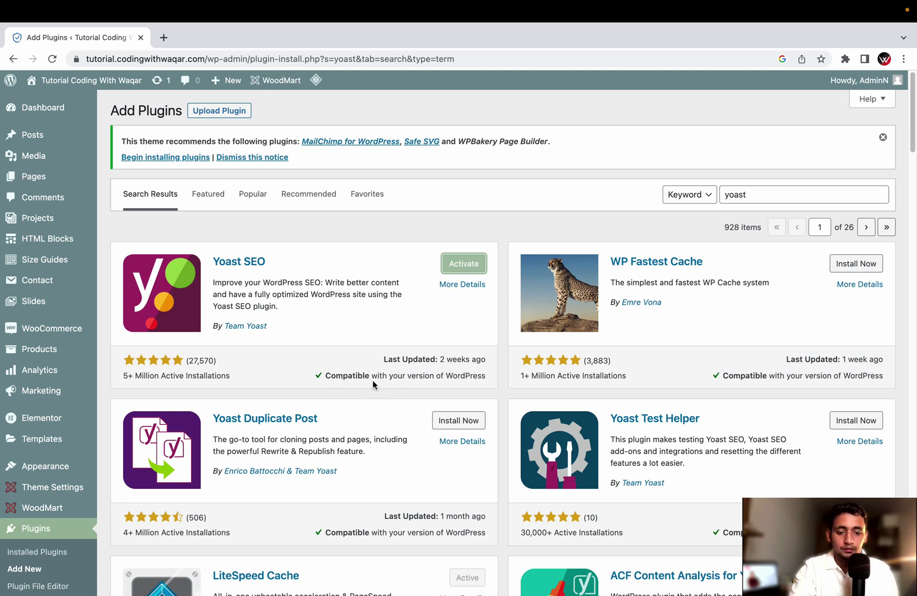
{"action": "left_click", "coordinate": [477, 264]}
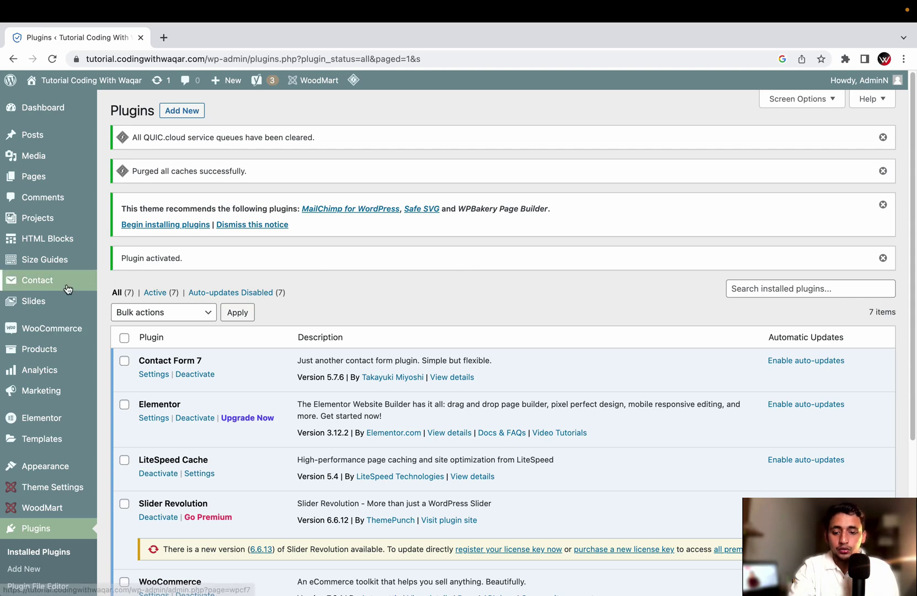
Step: Open Yoast SEO > General from the sidebar, showing 0 problems and 4 notifications
{"action": "scroll", "coordinate": [66, 278], "scroll_direction": "down", "scroll_amount": 3}
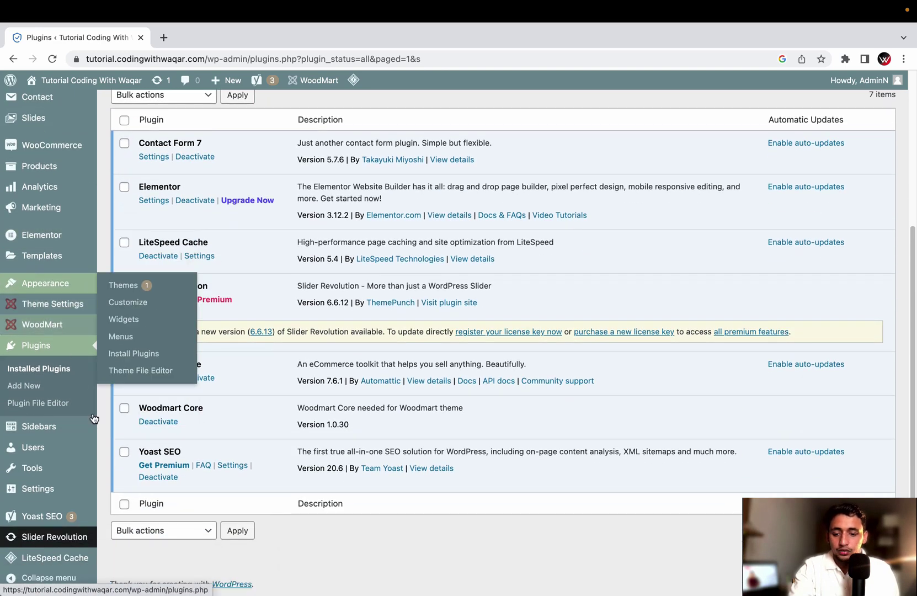
{"action": "mouse_move", "coordinate": [72, 519]}
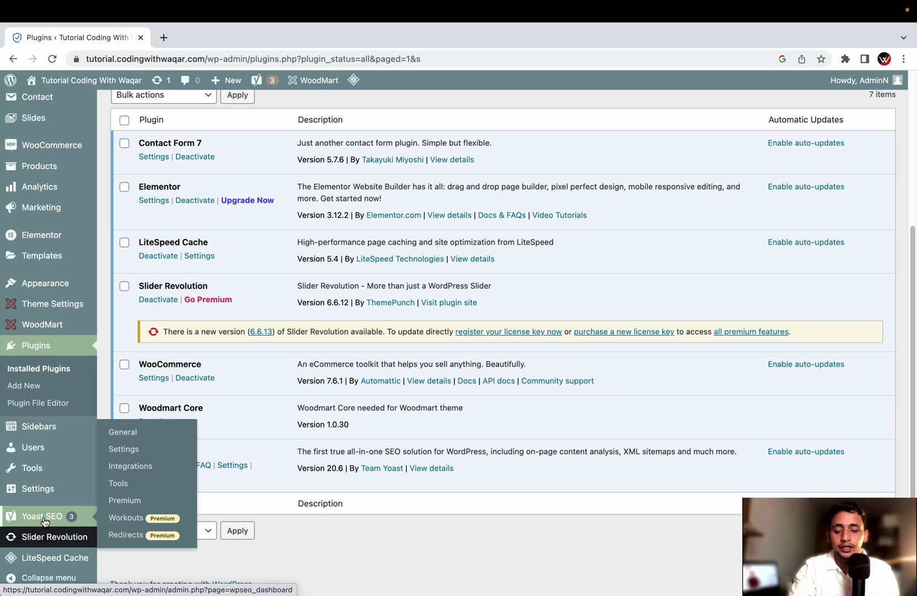
{"action": "left_click", "coordinate": [135, 436]}
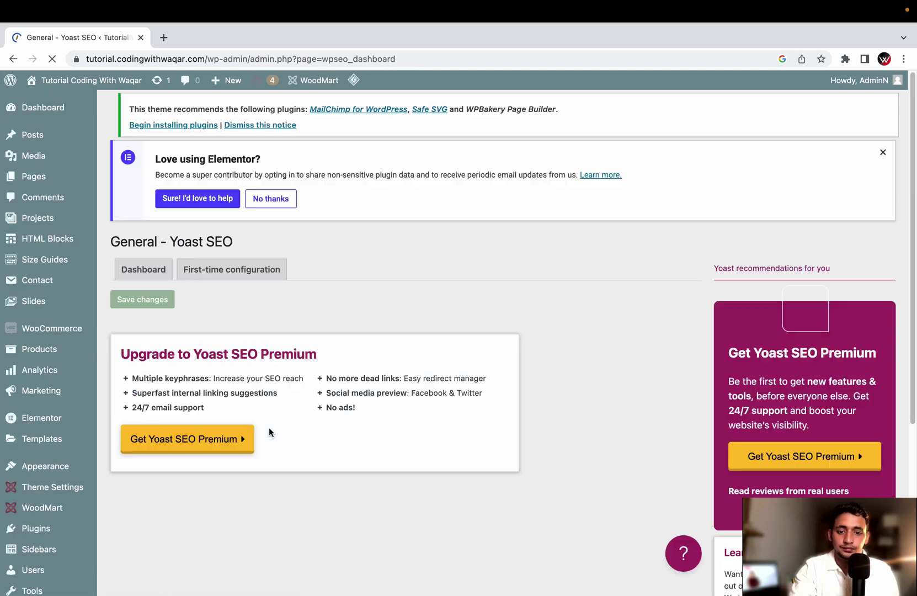
{"action": "scroll", "coordinate": [268, 432], "scroll_direction": "down", "scroll_amount": 3}
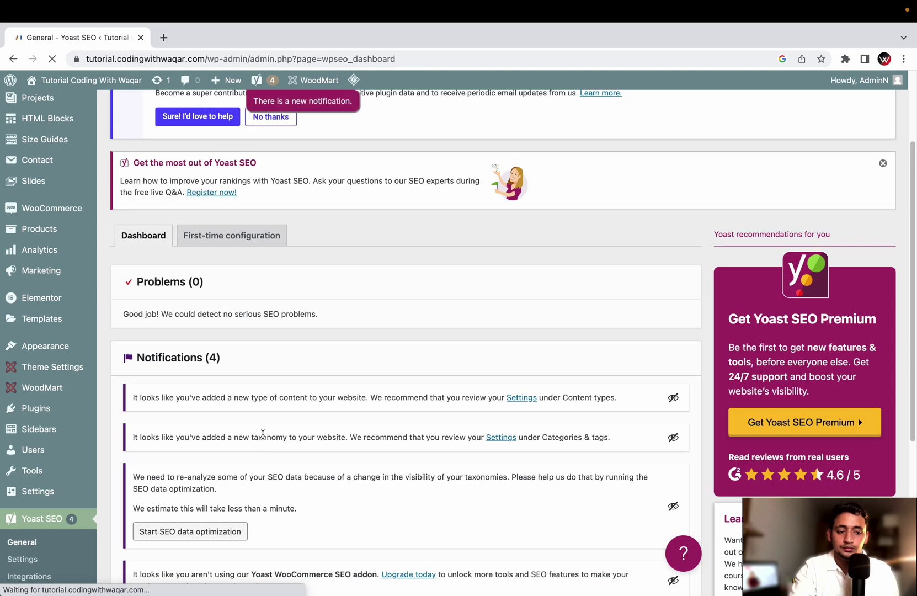
{"action": "scroll", "coordinate": [256, 350], "scroll_direction": "up", "scroll_amount": 2}
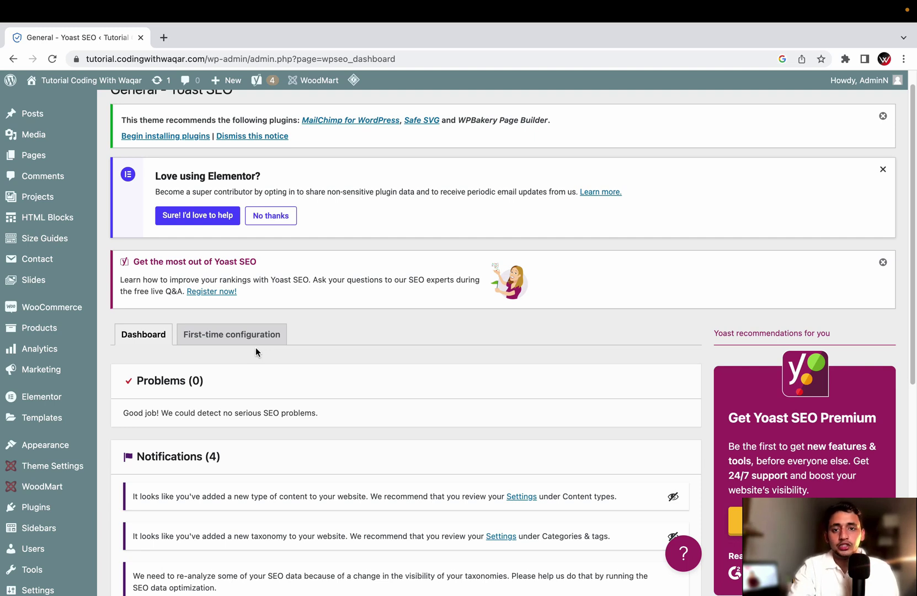
Step: Run SEO data optimization from First-time configuration until the site is successfully analyzed
{"action": "left_click", "coordinate": [209, 342]}
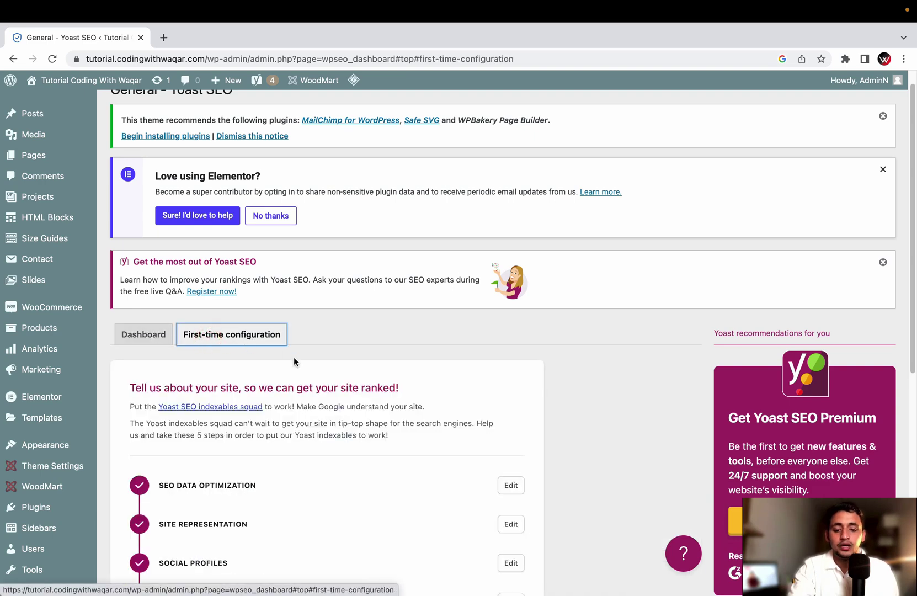
{"action": "scroll", "coordinate": [297, 361], "scroll_direction": "down", "scroll_amount": 6}
{"action": "scroll", "coordinate": [237, 287], "scroll_direction": "up", "scroll_amount": 1}
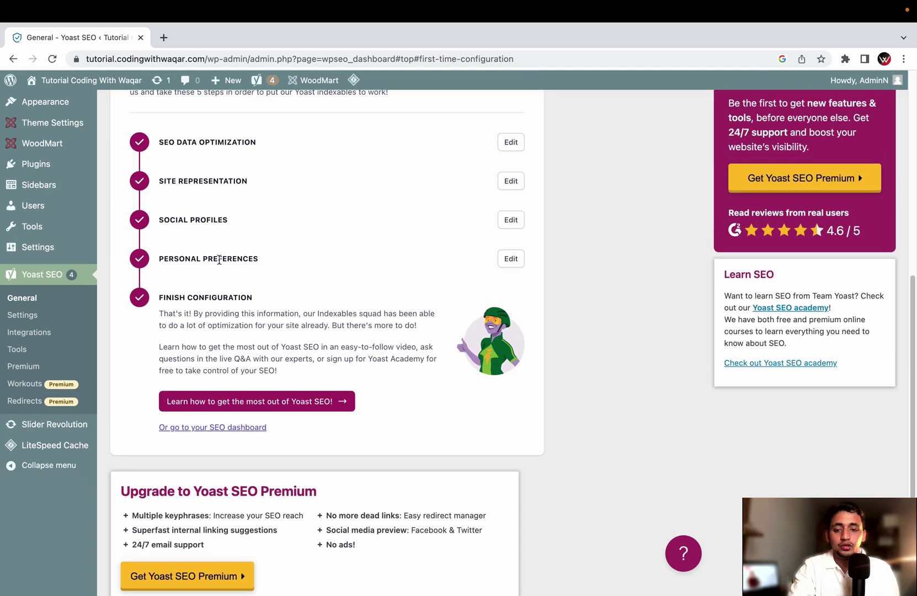
{"action": "left_click", "coordinate": [218, 144]}
{"action": "left_click", "coordinate": [503, 142]}
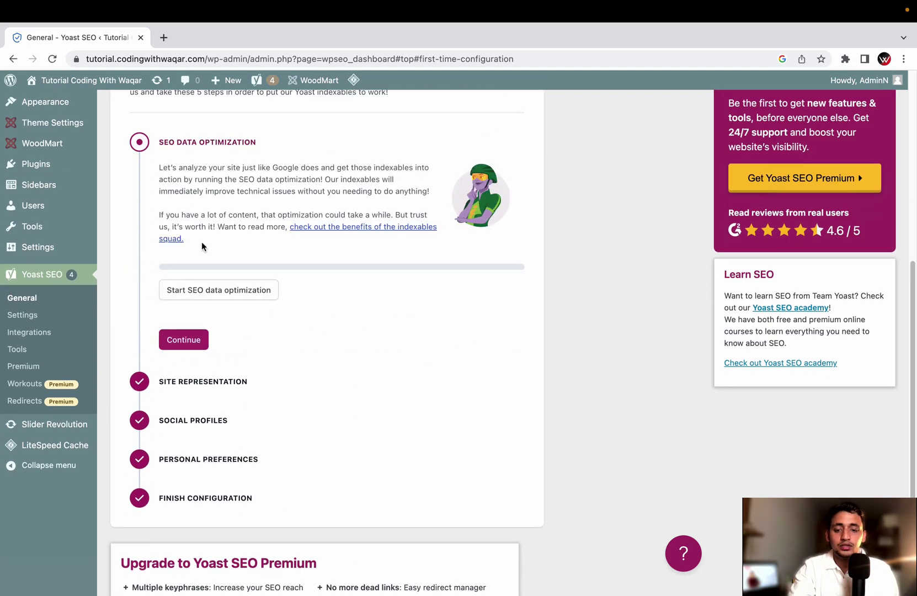
{"action": "left_click", "coordinate": [184, 340]}
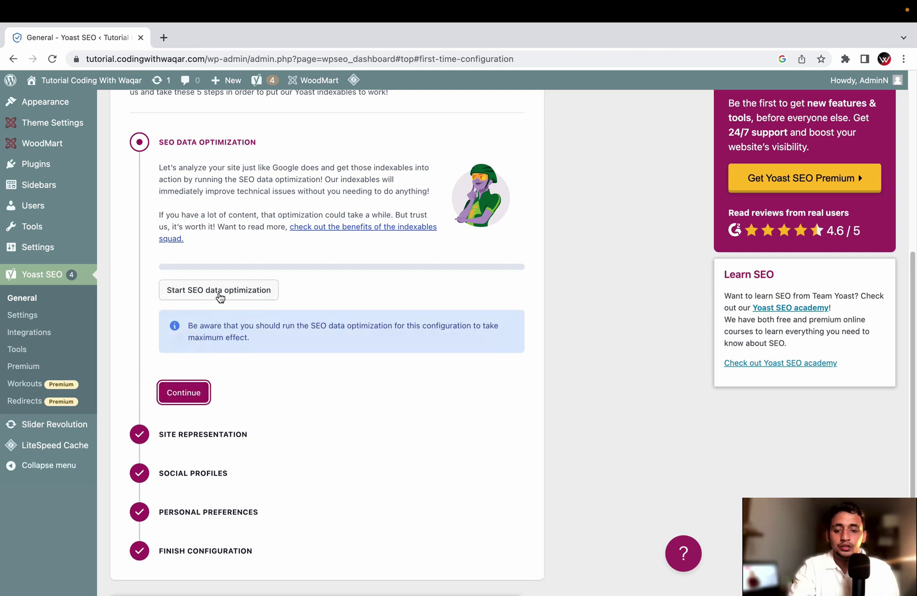
{"action": "left_click", "coordinate": [219, 295]}
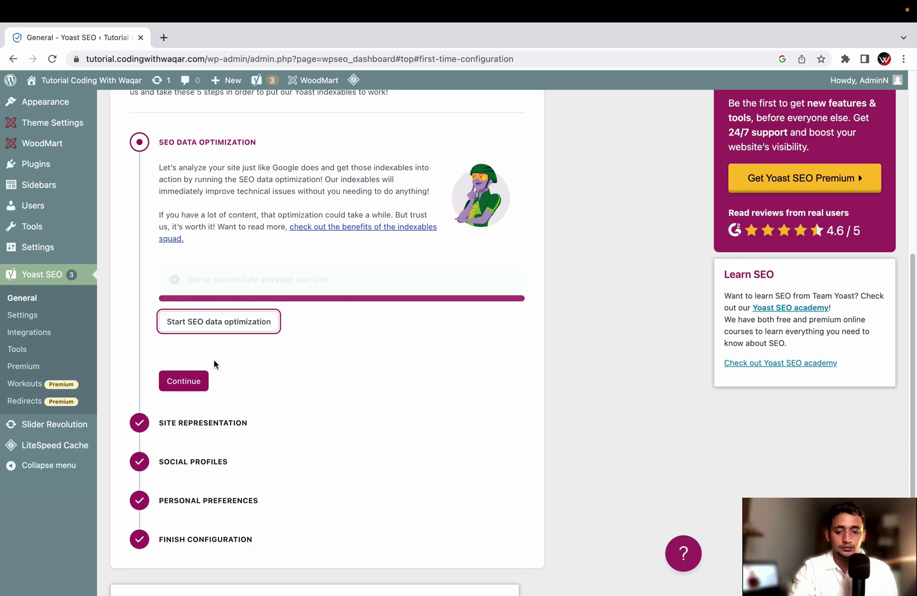
{"action": "left_click", "coordinate": [185, 338]}
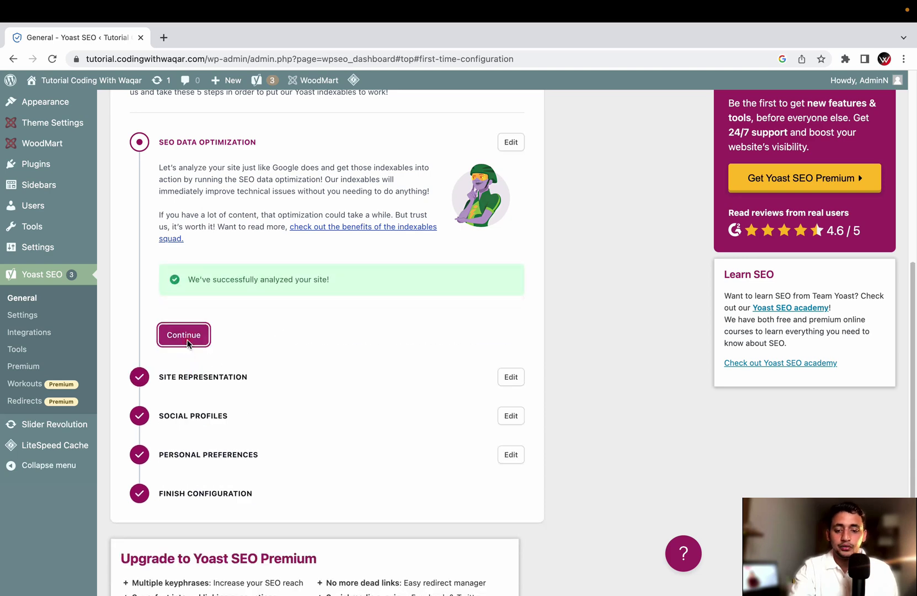
Step: Open Site Representation and review the Organization setting, website name and organization name fields
{"action": "left_click", "coordinate": [511, 258]}
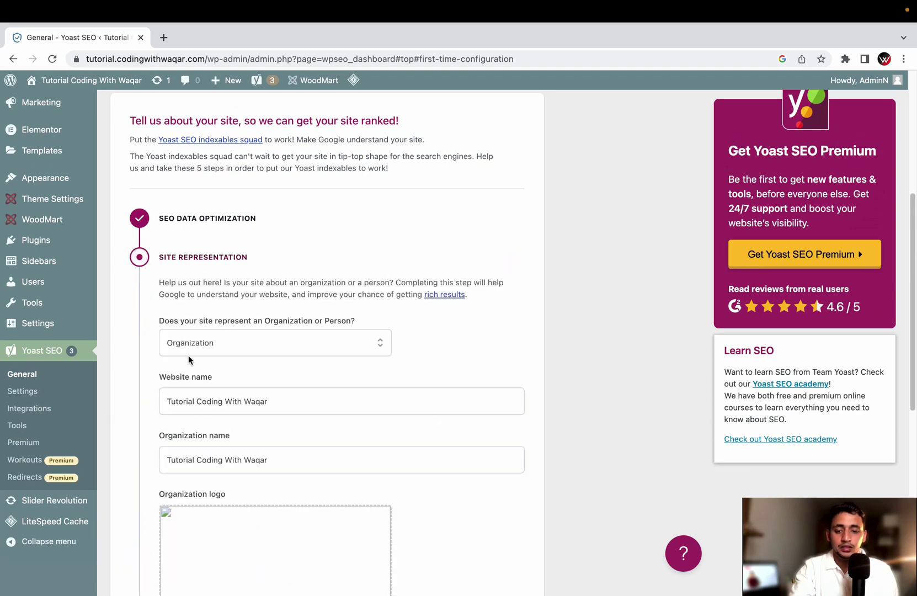
{"action": "left_click", "coordinate": [307, 406]}
{"action": "left_click", "coordinate": [195, 400]}
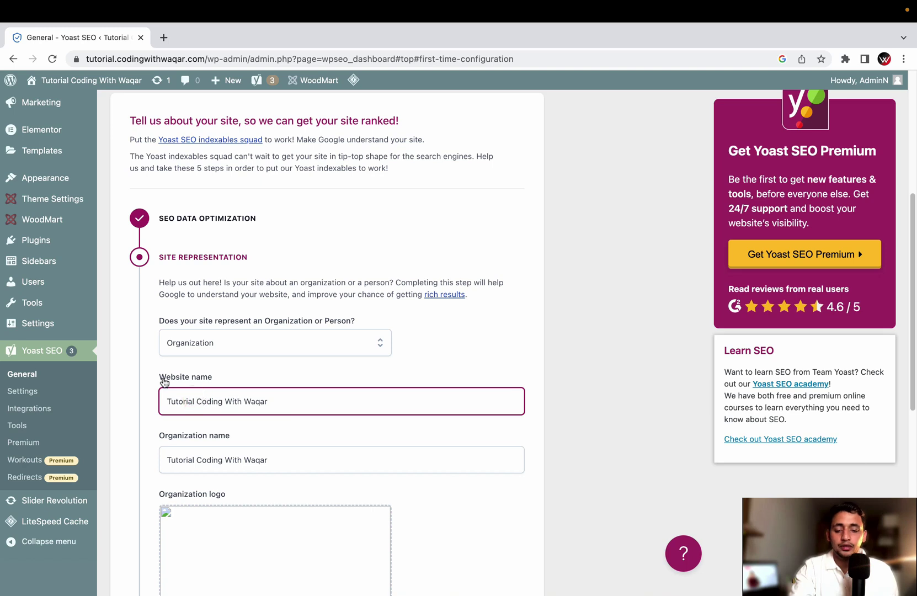
{"action": "double_click", "coordinate": [190, 59]}
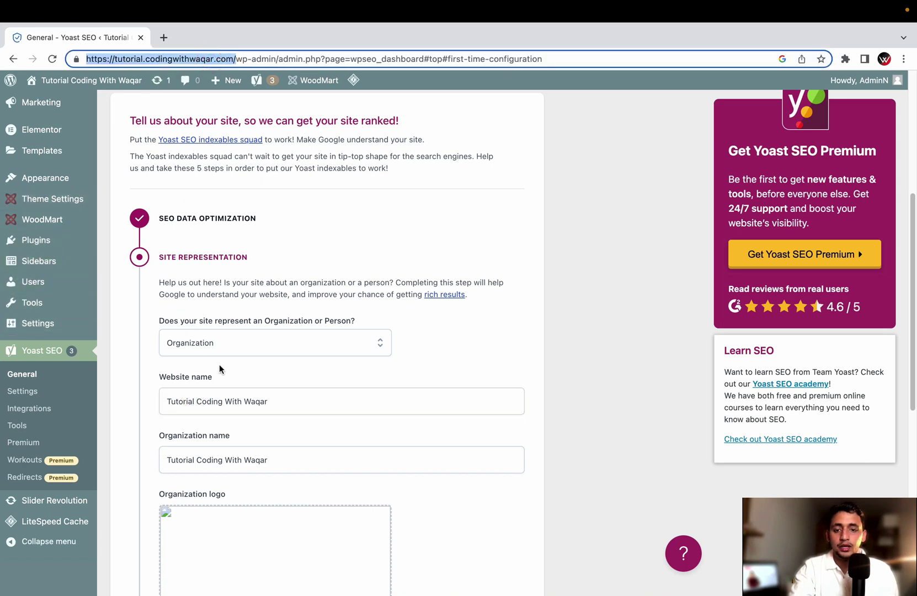
{"action": "left_click", "coordinate": [218, 399]}
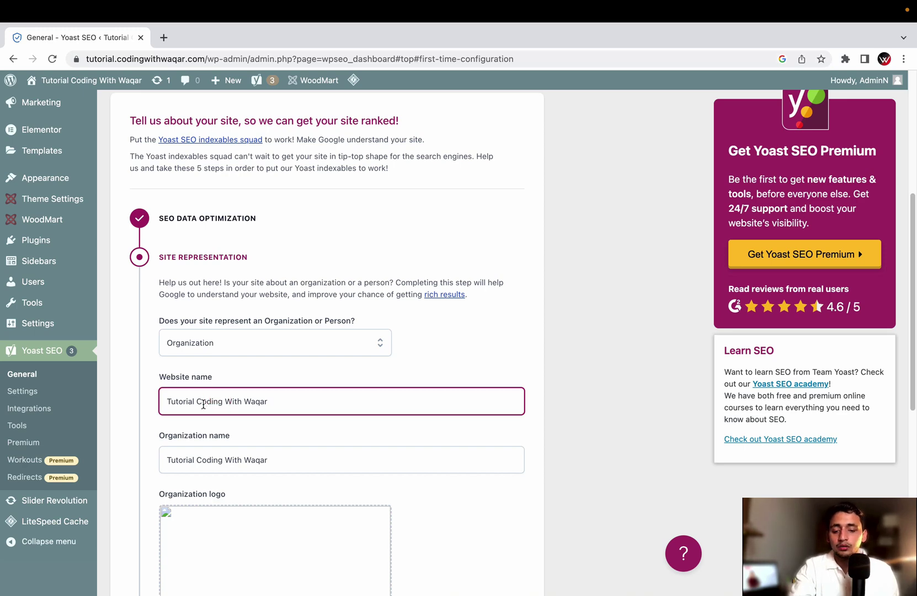
{"action": "left_click", "coordinate": [285, 466]}
{"action": "scroll", "coordinate": [306, 449], "scroll_direction": "down", "scroll_amount": 4}
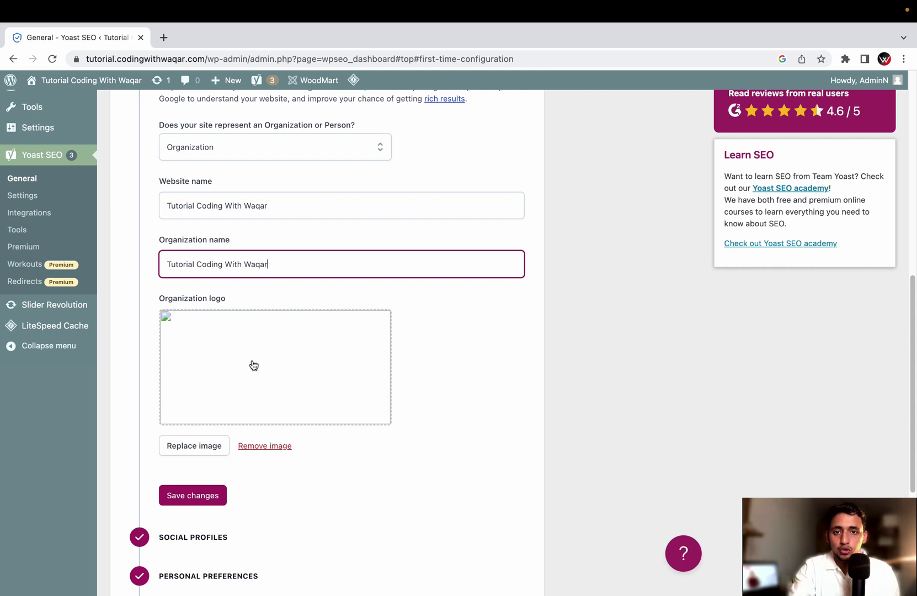
Step: Leave the organization logo unchanged and save the Site Representation step
{"action": "left_click", "coordinate": [200, 451]}
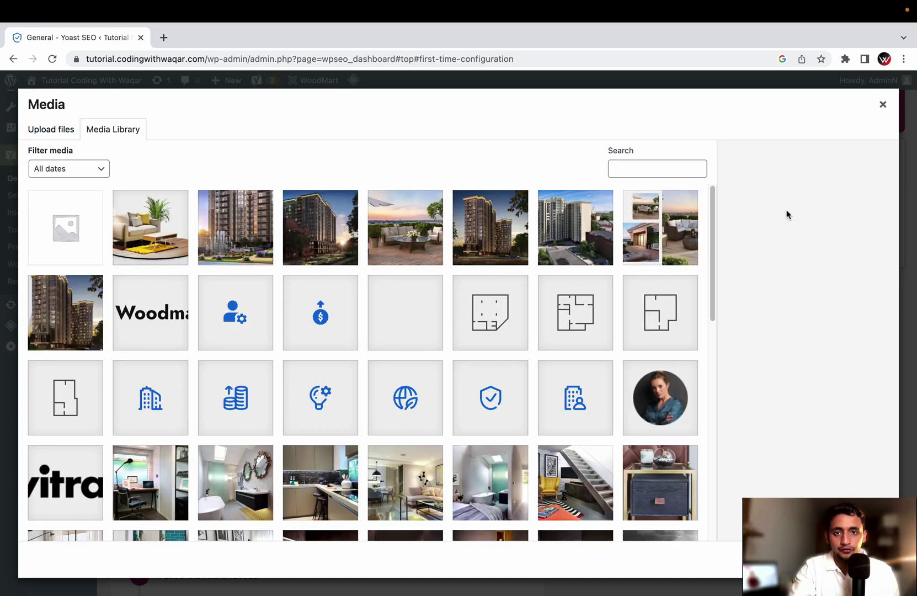
{"action": "left_click", "coordinate": [882, 106]}
{"action": "scroll", "coordinate": [365, 443], "scroll_direction": "down", "scroll_amount": 3}
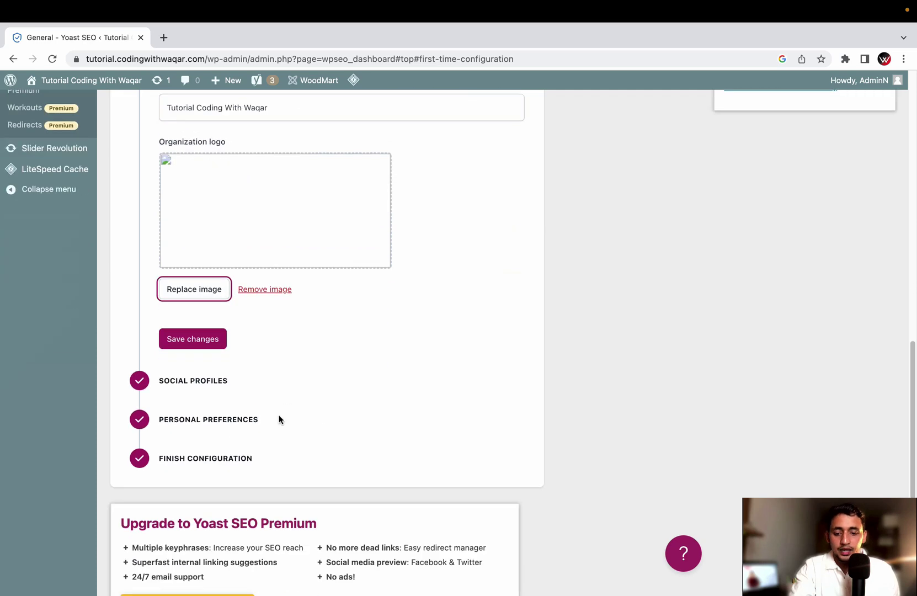
{"action": "left_click", "coordinate": [213, 337]}
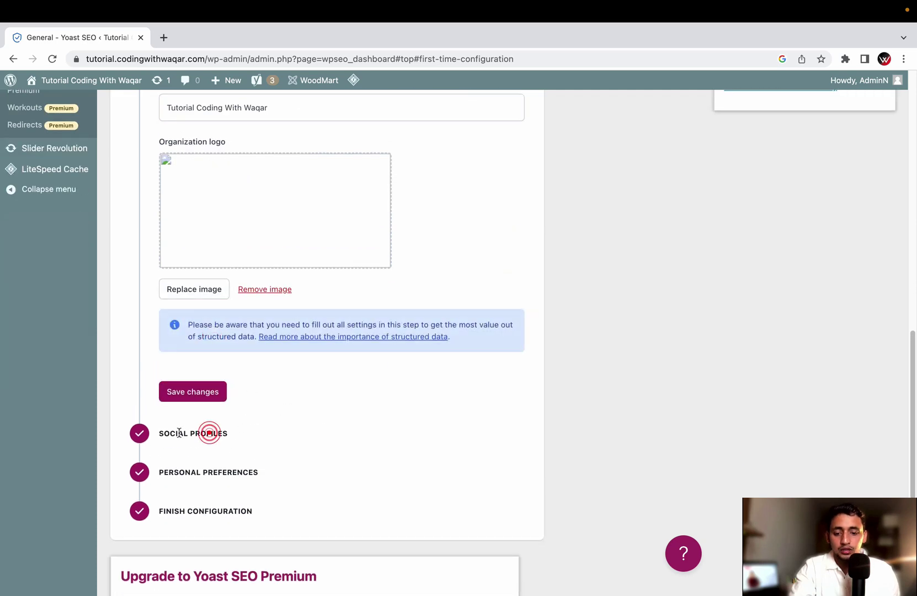
{"action": "left_click", "coordinate": [203, 395]}
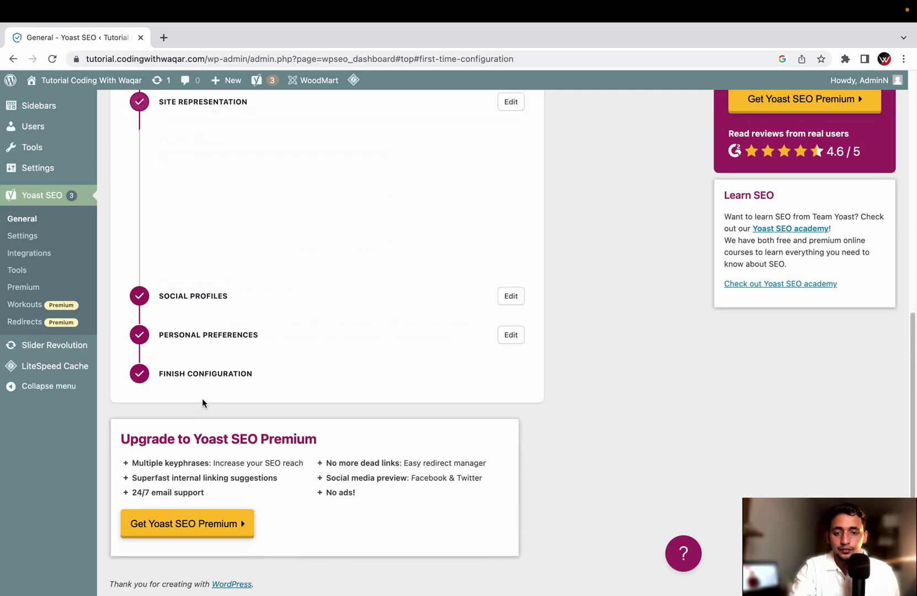
Step: Add another profile field in Social Profiles and save with Facebook and Twitter left empty
{"action": "left_click", "coordinate": [510, 298]}
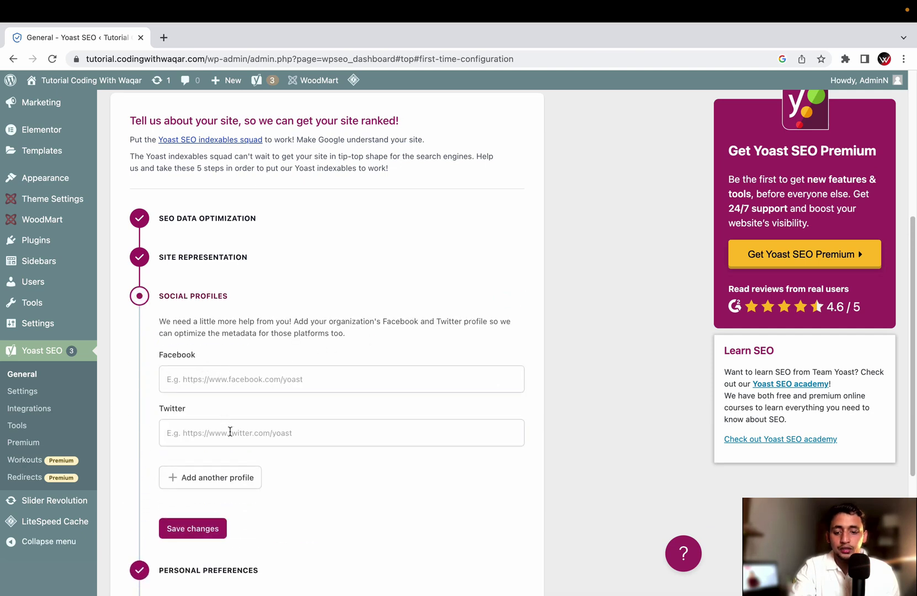
{"action": "left_click", "coordinate": [229, 477]}
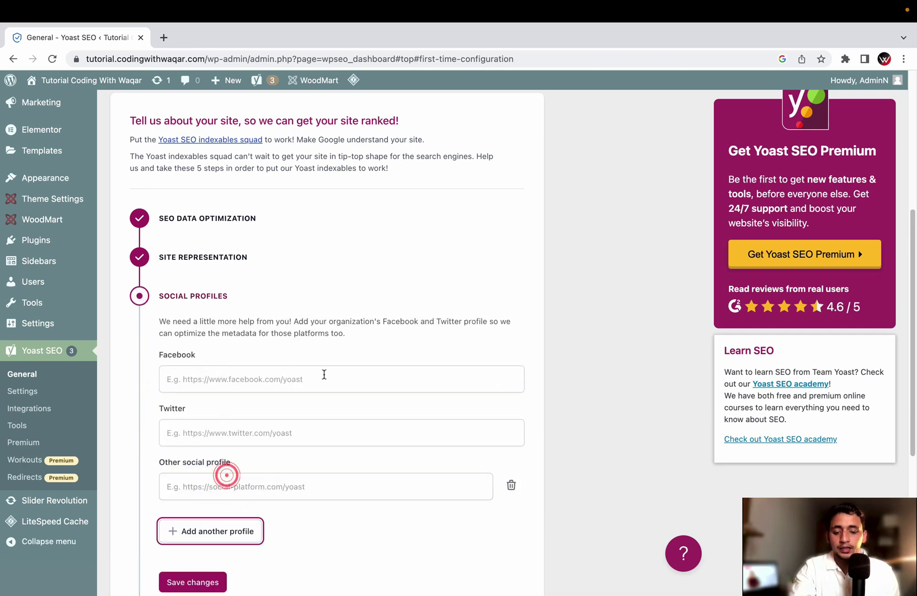
{"action": "scroll", "coordinate": [324, 375], "scroll_direction": "down", "scroll_amount": 2}
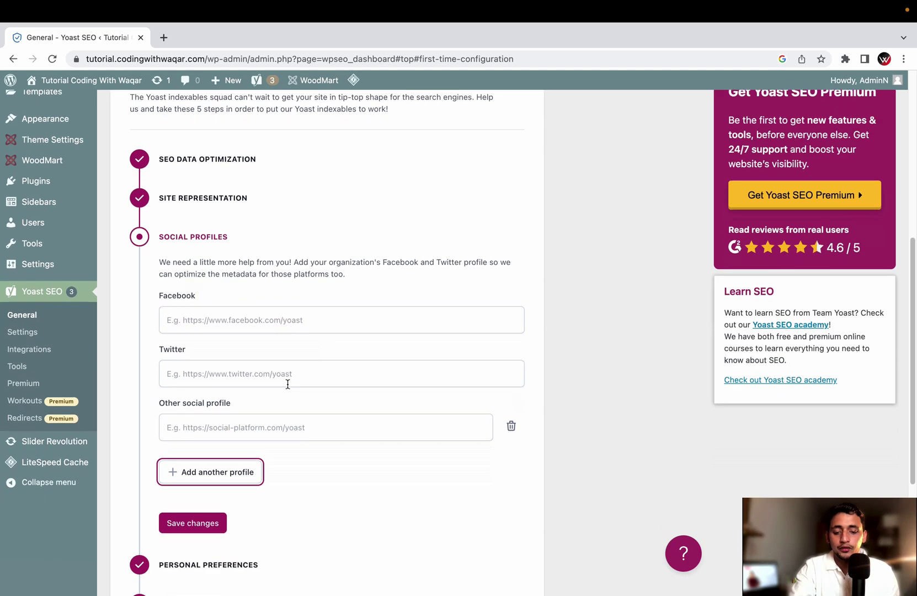
{"action": "left_click", "coordinate": [201, 521]}
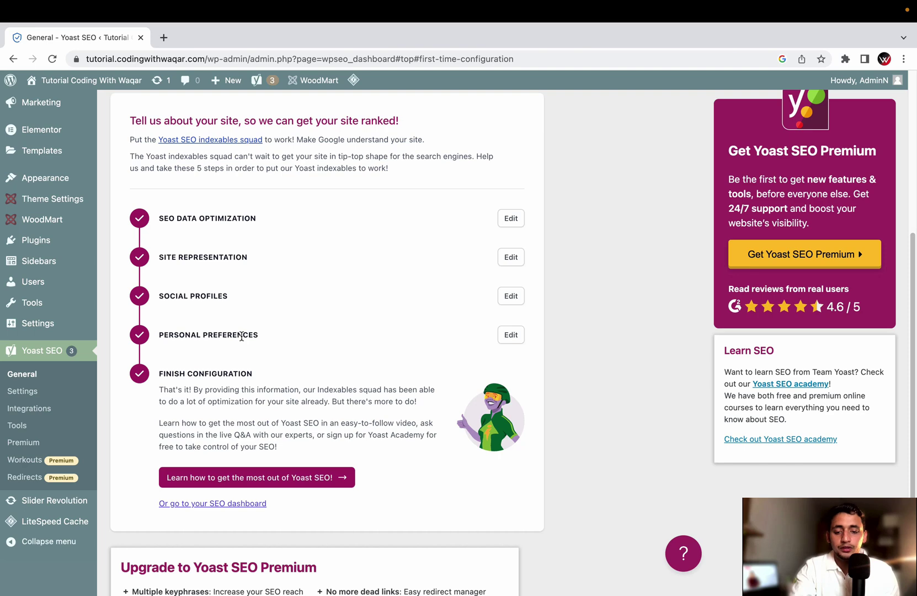
Step: Save Personal Preferences with 'No, don't track my site data' kept selected
{"action": "left_click", "coordinate": [511, 334]}
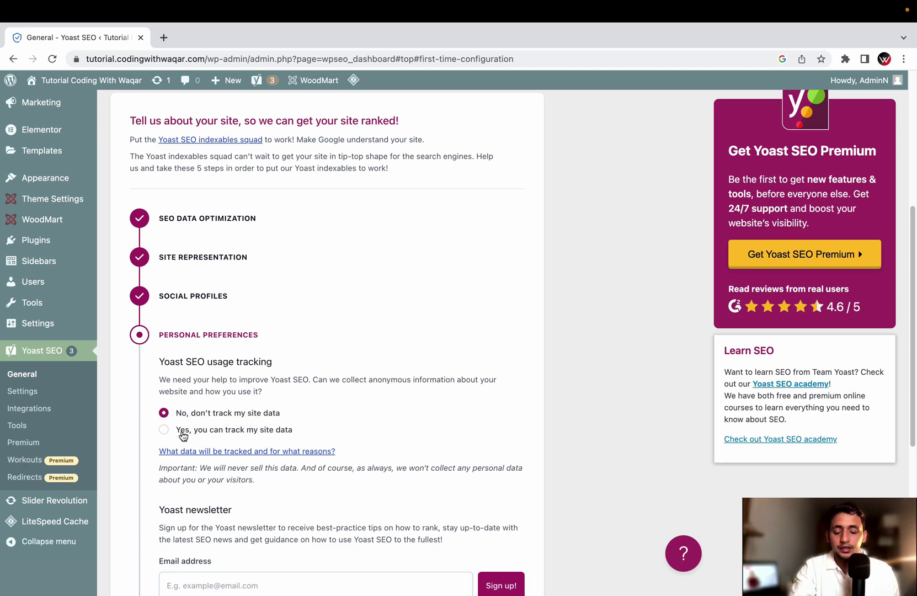
{"action": "scroll", "coordinate": [286, 415], "scroll_direction": "down", "scroll_amount": 4}
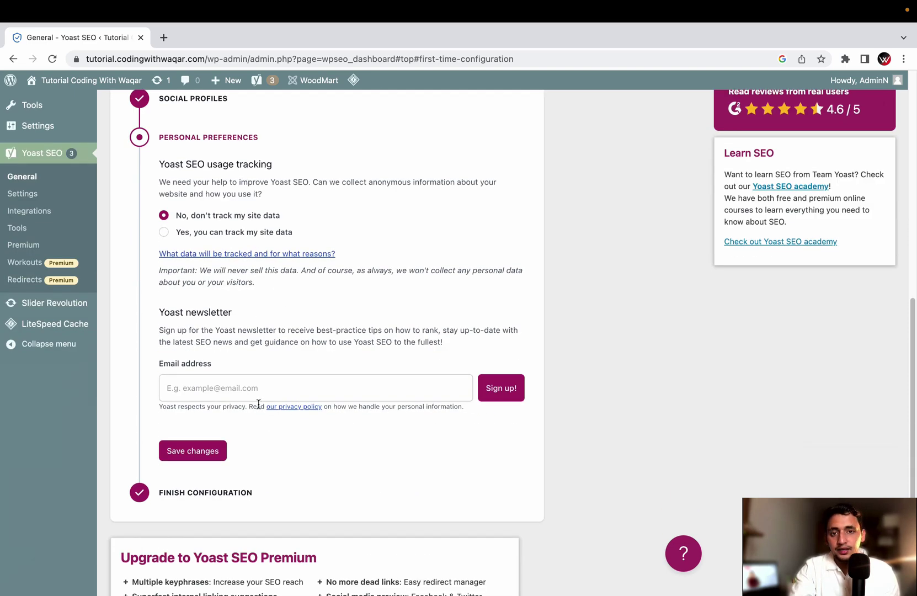
{"action": "left_click", "coordinate": [211, 449]}
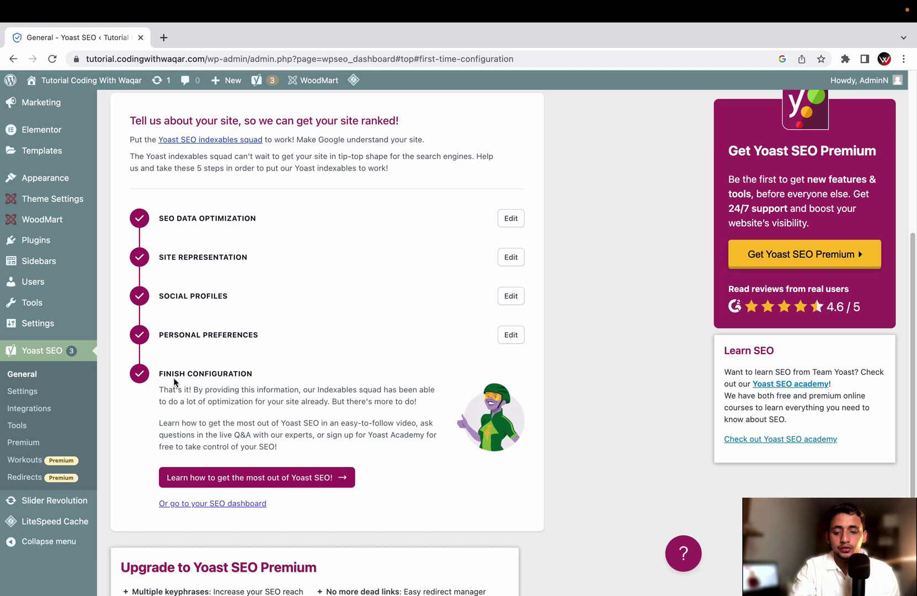
Step: Return to the Yoast SEO dashboard and check it reports 0 problems and 3 notifications
{"action": "left_click", "coordinate": [216, 508]}
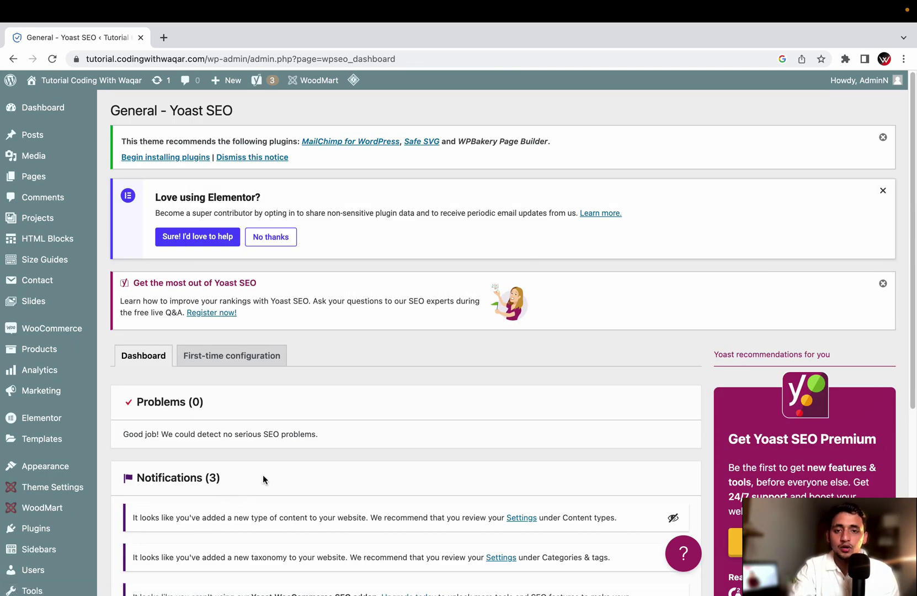
{"action": "scroll", "coordinate": [264, 470], "scroll_direction": "down", "scroll_amount": 5}
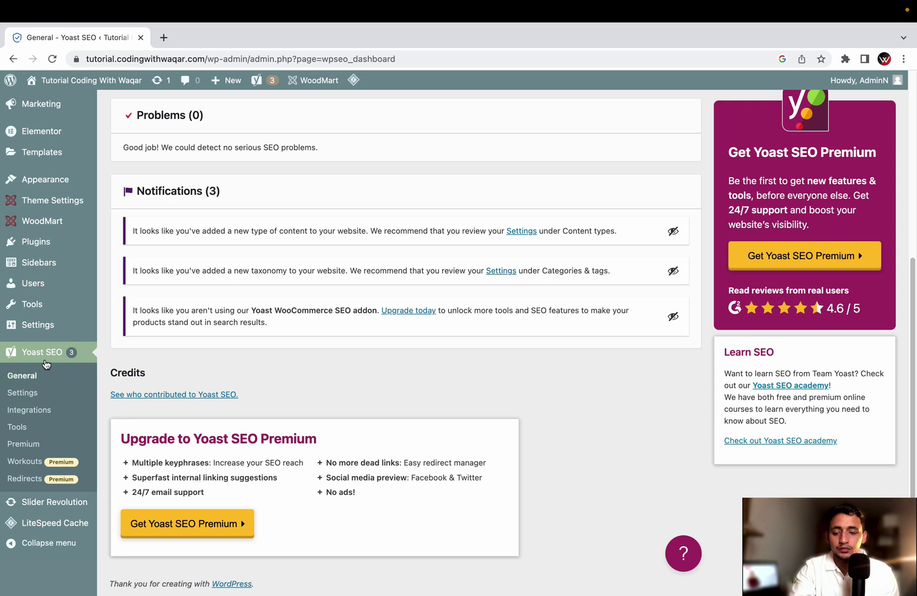
{"action": "mouse_move", "coordinate": [267, 88]}
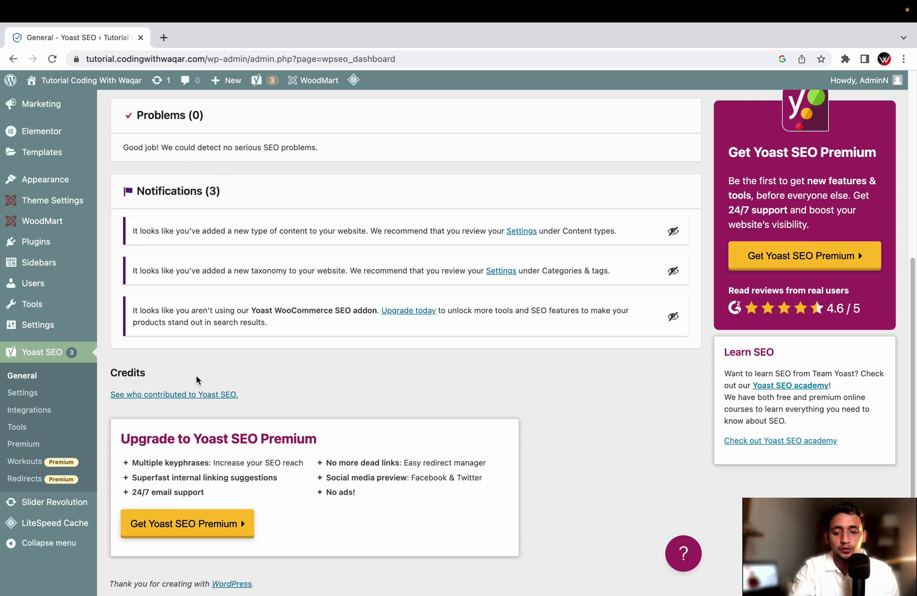
Step: Open Yoast SEO Settings, browse the Site features writing analysis list, then move to Site basics
{"action": "left_click", "coordinate": [33, 396]}
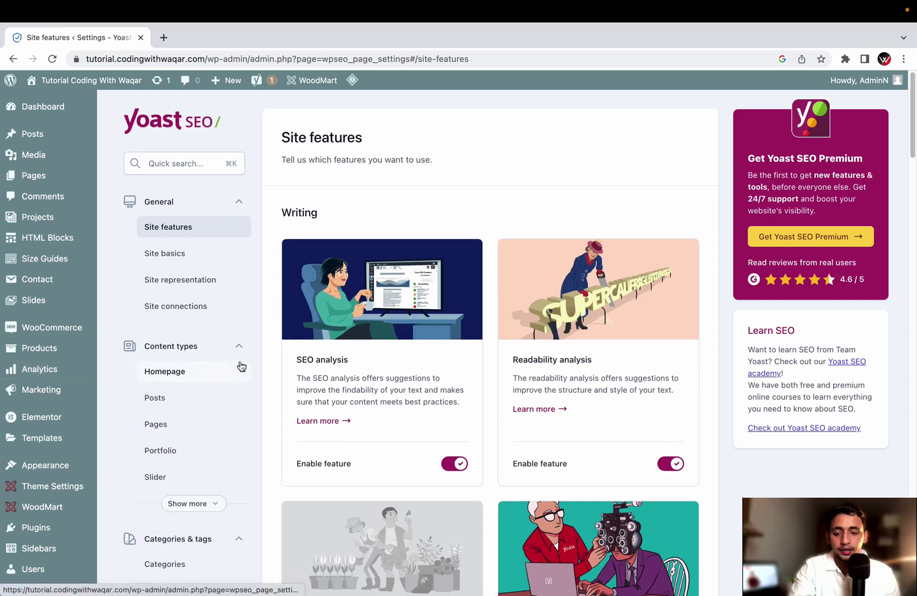
{"action": "scroll", "coordinate": [241, 366], "scroll_direction": "down", "scroll_amount": 2}
{"action": "scroll", "coordinate": [241, 365], "scroll_direction": "down", "scroll_amount": 6}
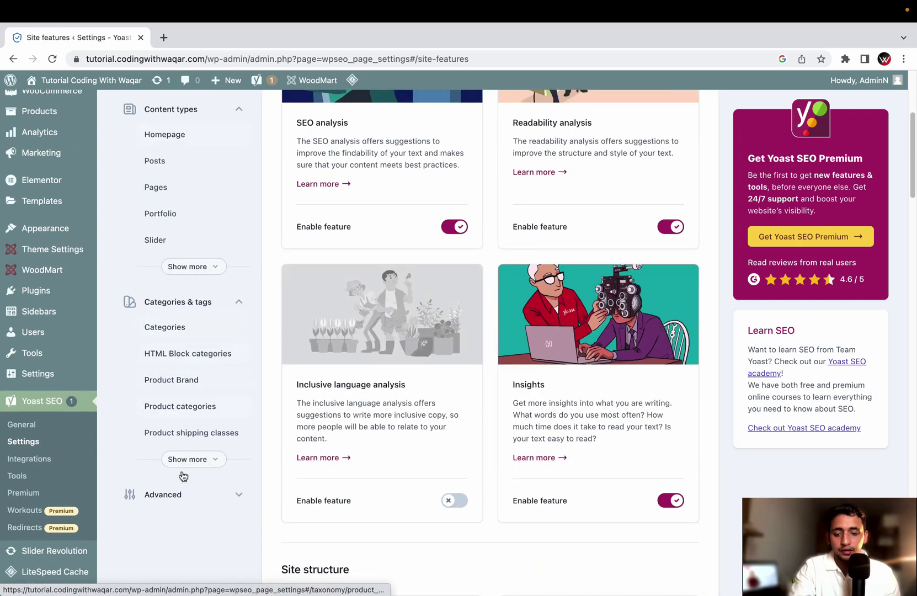
{"action": "scroll", "coordinate": [207, 417], "scroll_direction": "up", "scroll_amount": 8}
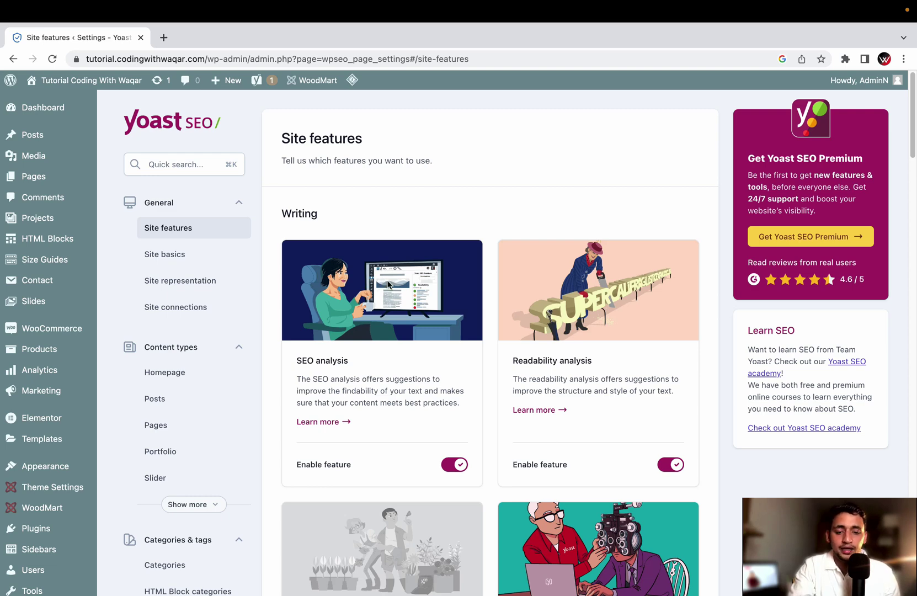
{"action": "left_click", "coordinate": [194, 257]}
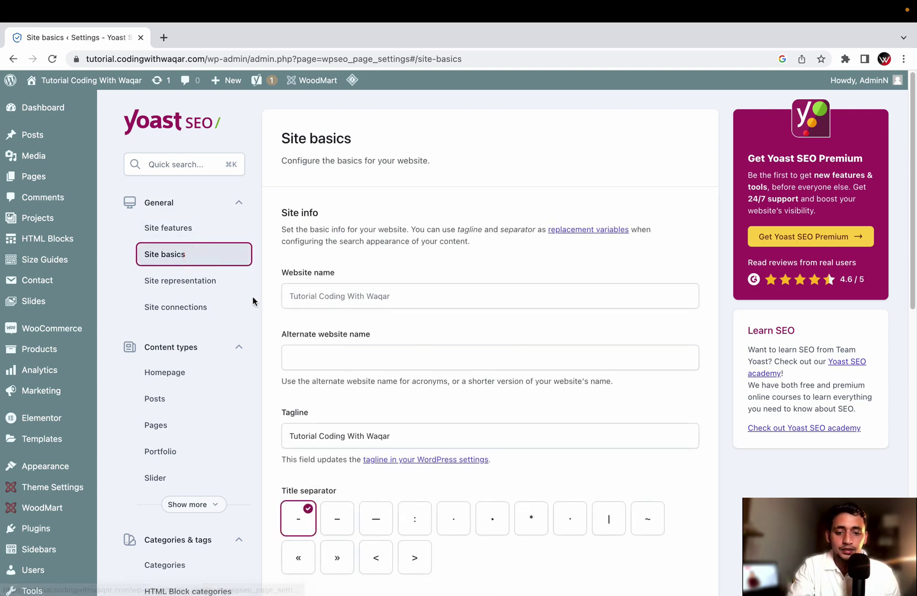
Step: Change the Site basics title separator from the dash to the vertical bar |
{"action": "left_click", "coordinate": [310, 294]}
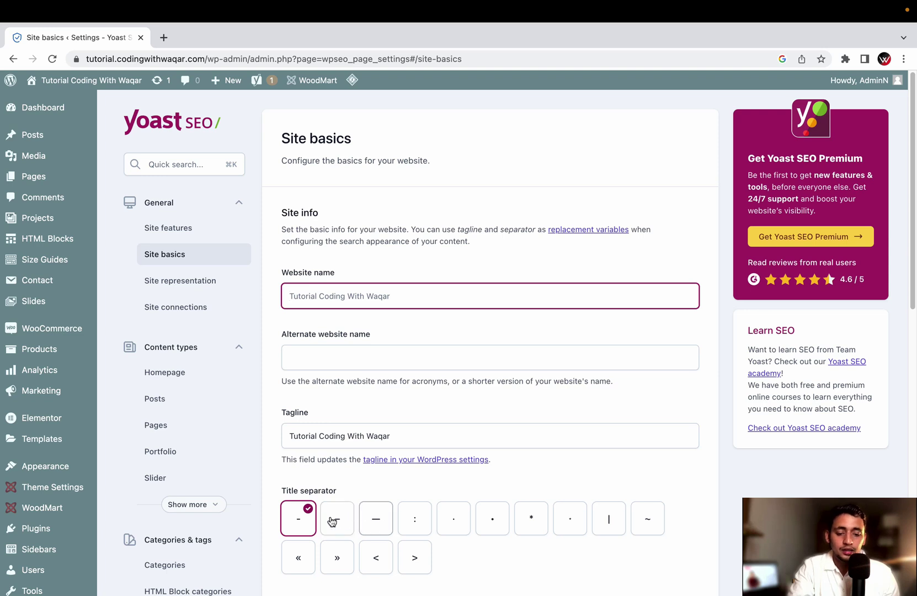
{"action": "left_click", "coordinate": [364, 523]}
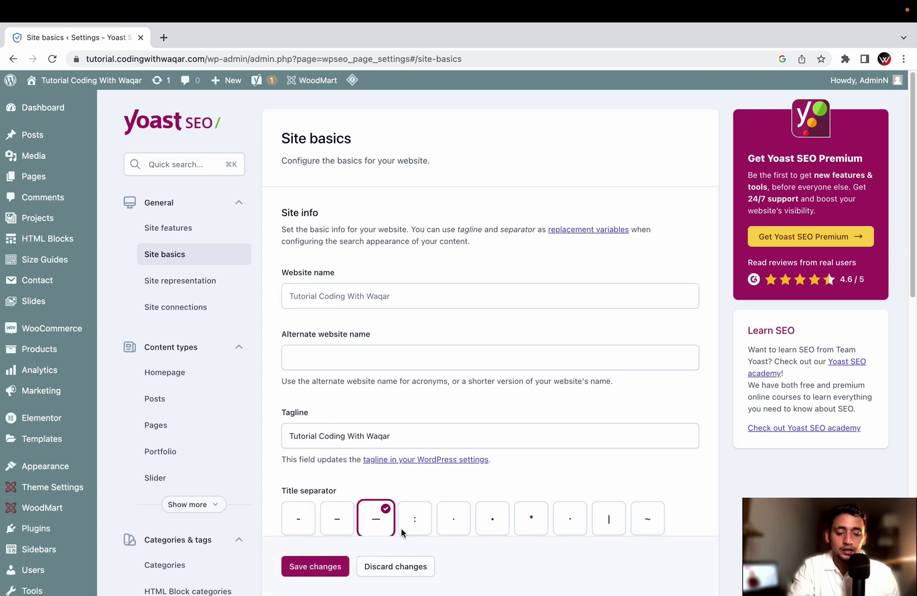
{"action": "left_click", "coordinate": [613, 531]}
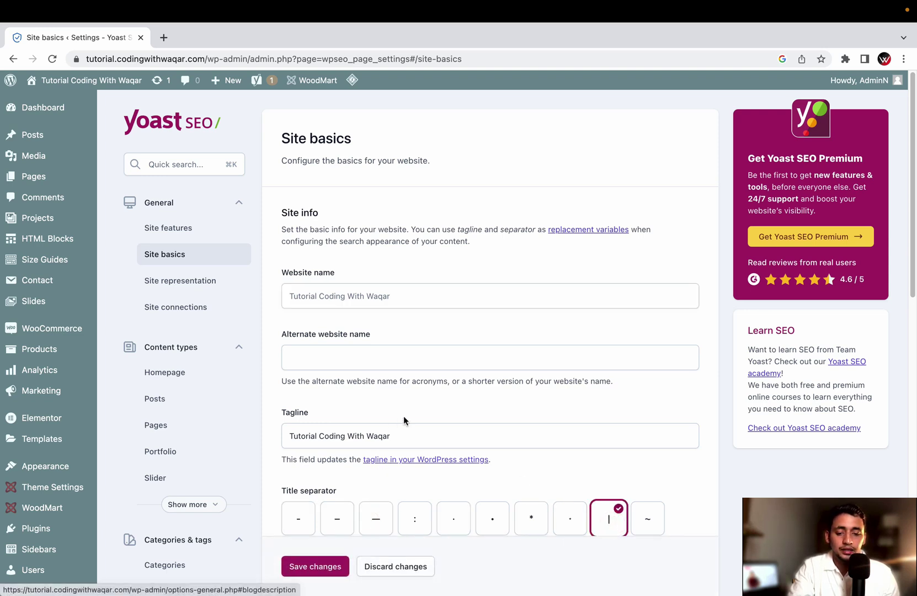
{"action": "scroll", "coordinate": [405, 418], "scroll_direction": "down", "scroll_amount": 3}
{"action": "scroll", "coordinate": [409, 415], "scroll_direction": "down", "scroll_amount": 1}
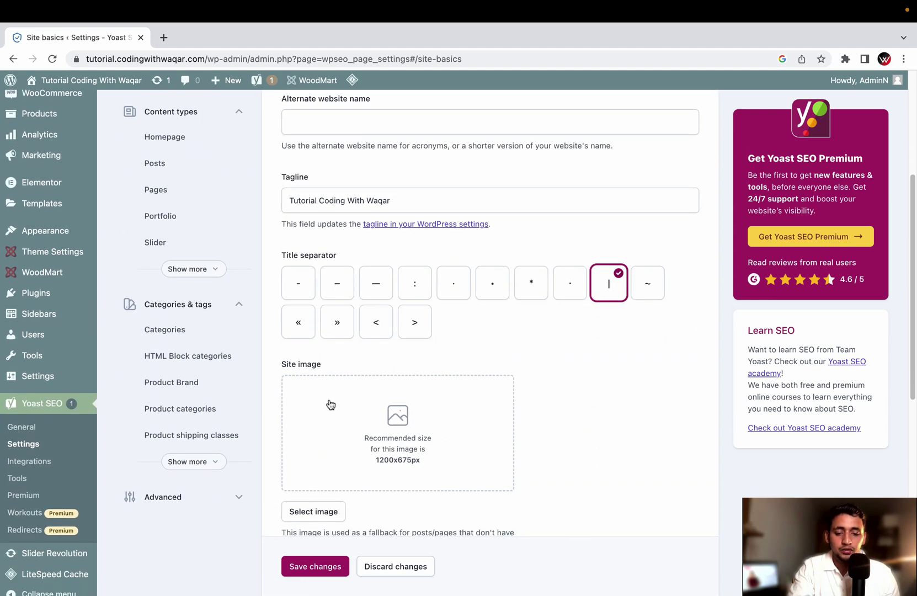
{"action": "scroll", "coordinate": [448, 440], "scroll_direction": "down", "scroll_amount": 4}
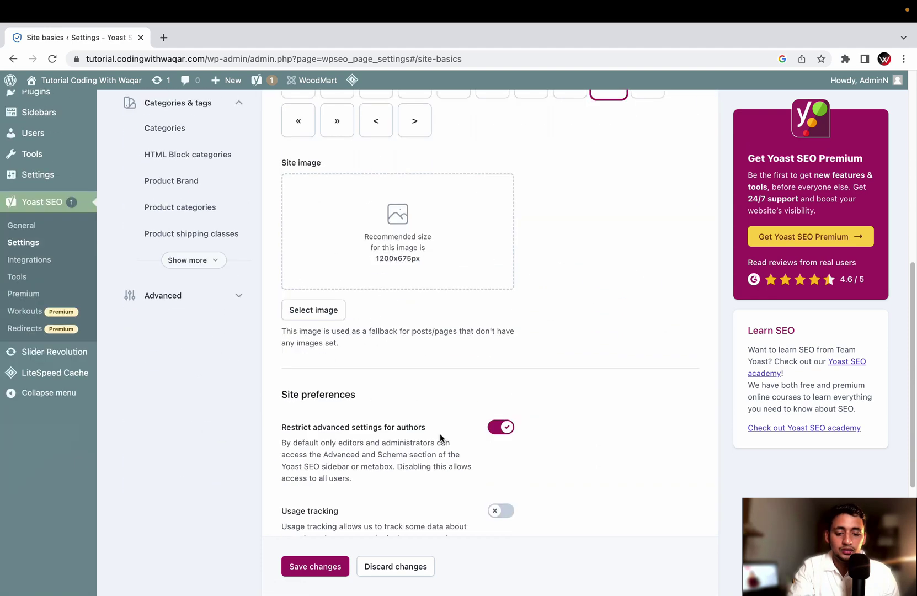
{"action": "scroll", "coordinate": [440, 436], "scroll_direction": "down", "scroll_amount": 5}
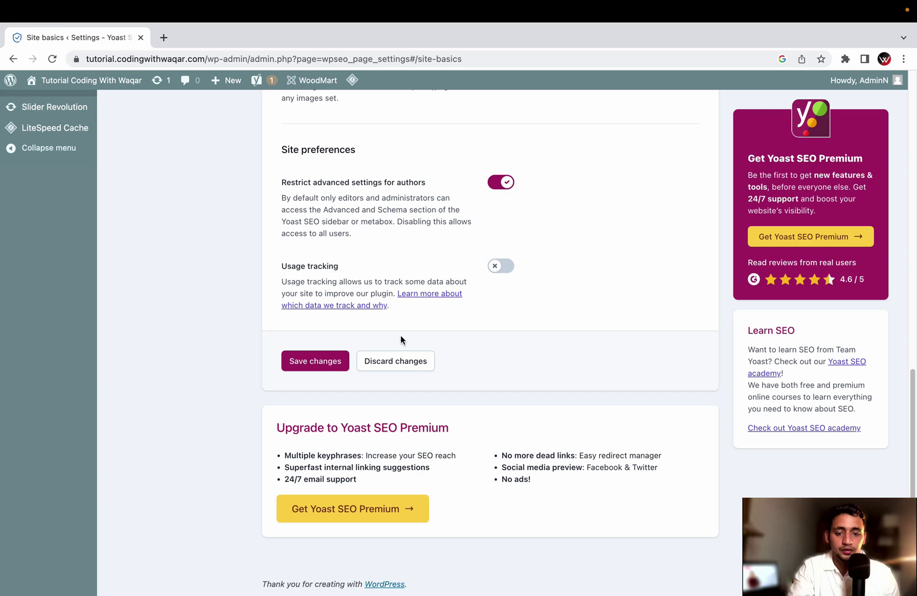
{"action": "scroll", "coordinate": [398, 339], "scroll_direction": "up", "scroll_amount": 12}
Step: Review Site representation, set to Organization, with empty organization name and Other profiles fields
{"action": "left_click", "coordinate": [190, 283]}
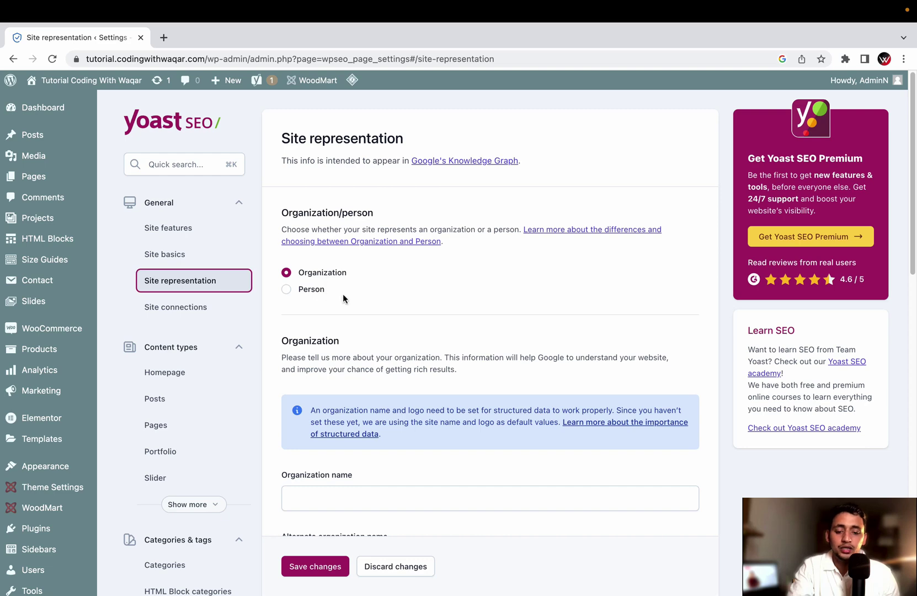
{"action": "scroll", "coordinate": [344, 294], "scroll_direction": "down", "scroll_amount": 4}
{"action": "scroll", "coordinate": [333, 281], "scroll_direction": "up", "scroll_amount": 4}
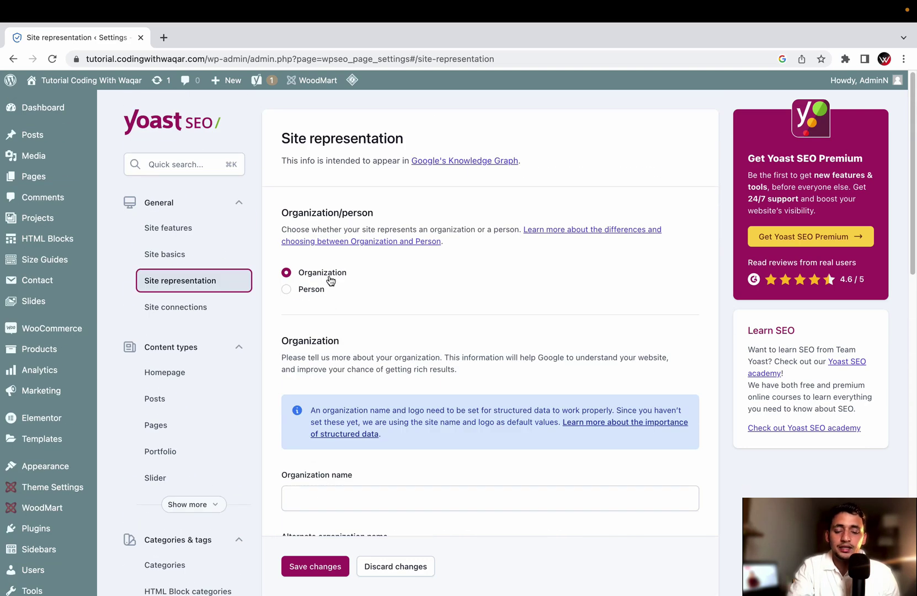
{"action": "scroll", "coordinate": [356, 358], "scroll_direction": "down", "scroll_amount": 2}
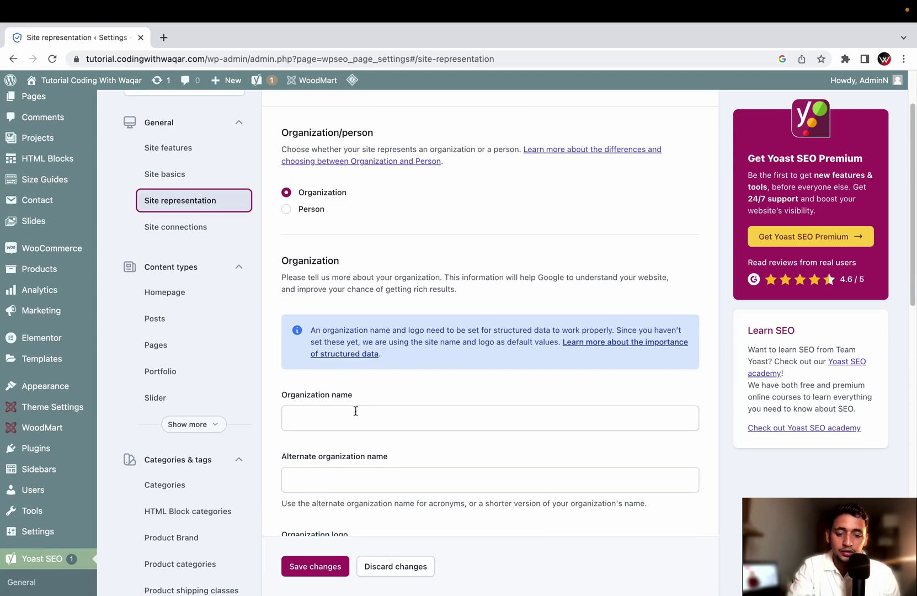
{"action": "scroll", "coordinate": [382, 397], "scroll_direction": "down", "scroll_amount": 7}
{"action": "scroll", "coordinate": [346, 342], "scroll_direction": "up", "scroll_amount": 4}
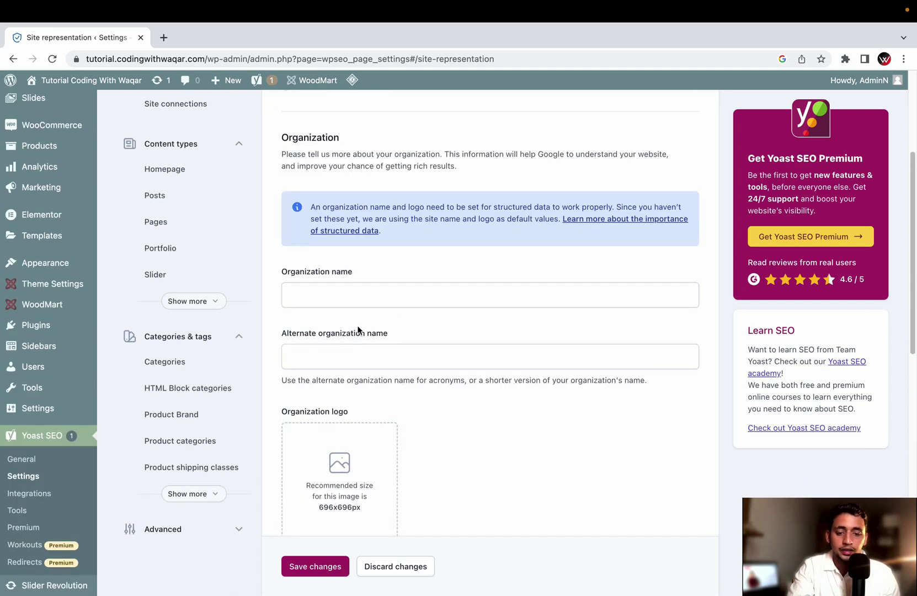
{"action": "scroll", "coordinate": [357, 330], "scroll_direction": "down", "scroll_amount": 9}
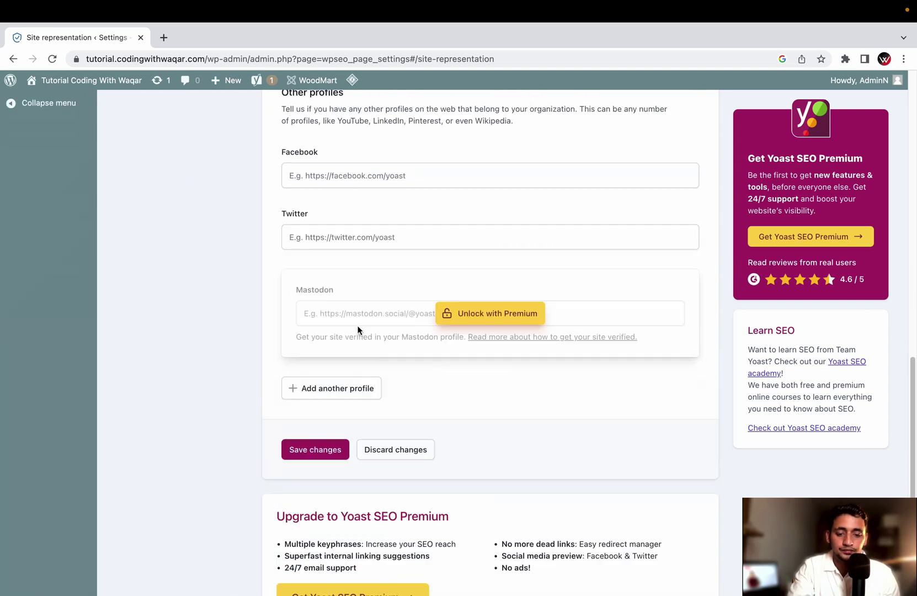
{"action": "scroll", "coordinate": [317, 232], "scroll_direction": "up", "scroll_amount": 1}
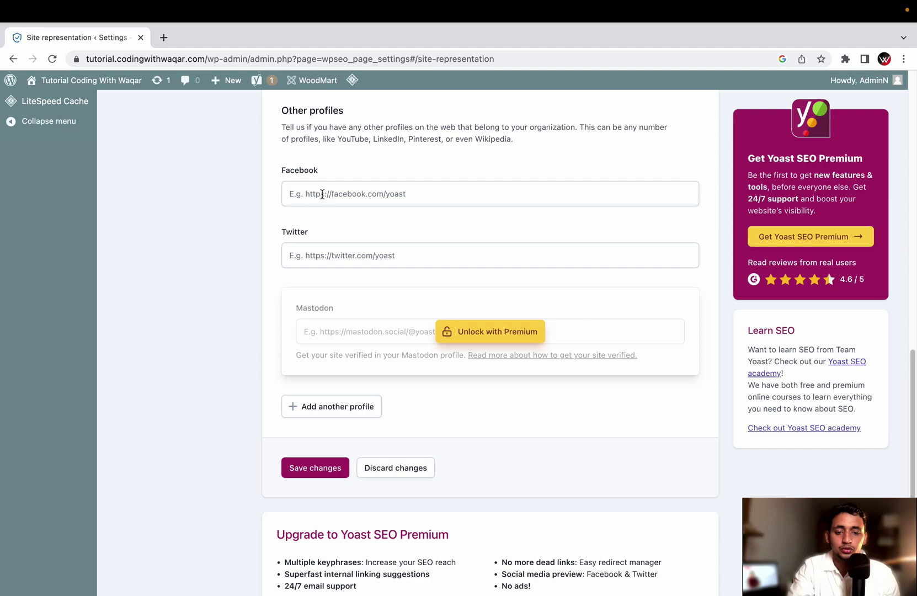
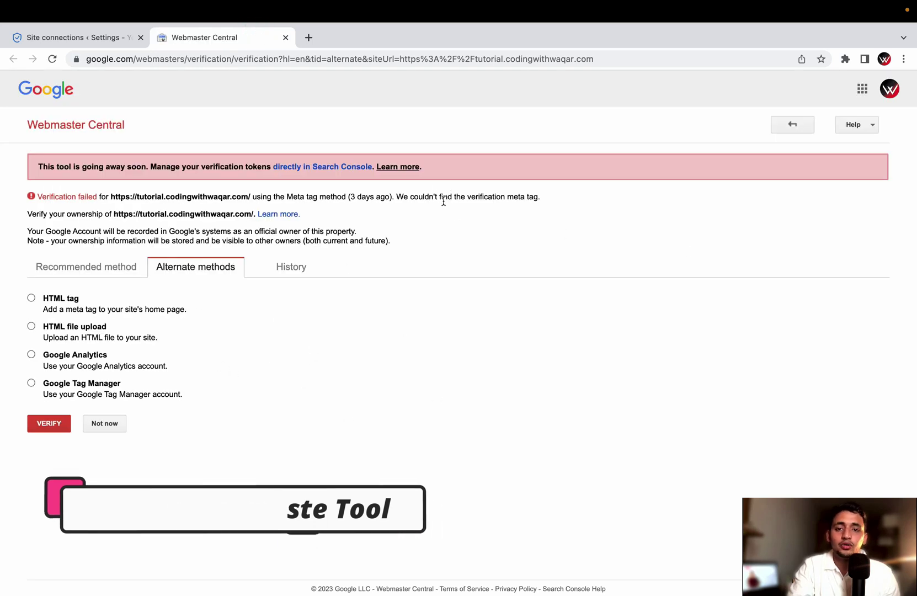
Step: Choose the HTML tag verification method and select the google-site-verification meta tag
{"action": "left_click", "coordinate": [74, 37]}
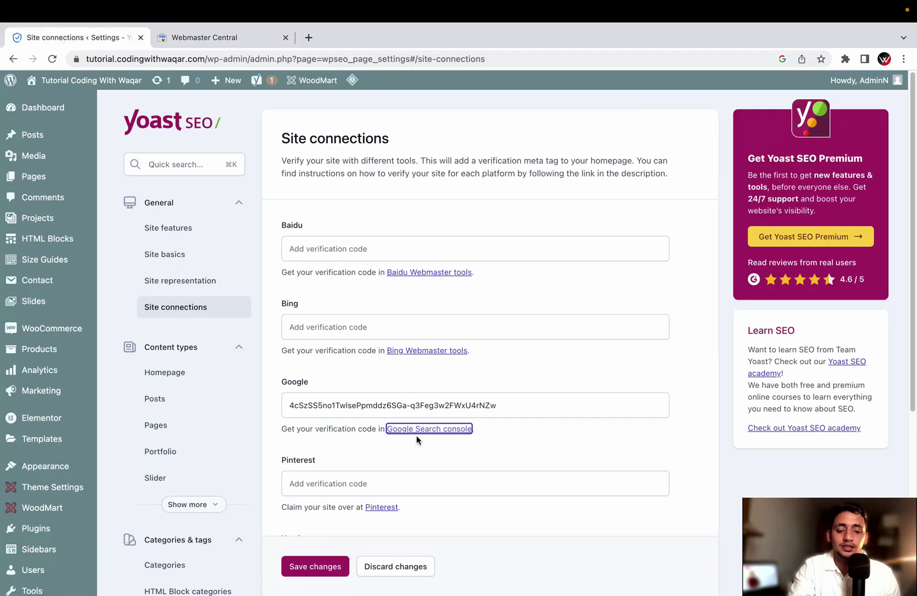
{"action": "left_click", "coordinate": [231, 37]}
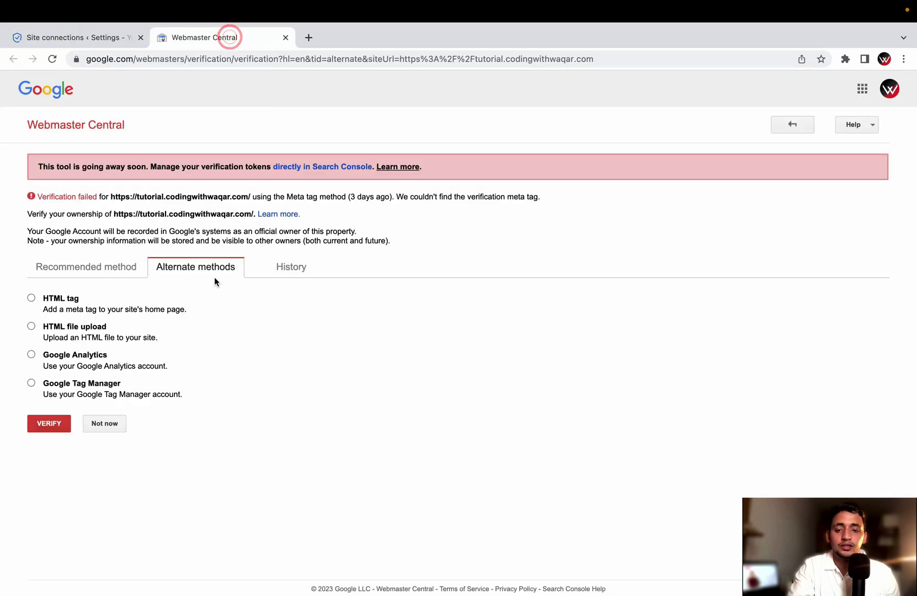
{"action": "left_click", "coordinate": [52, 300]}
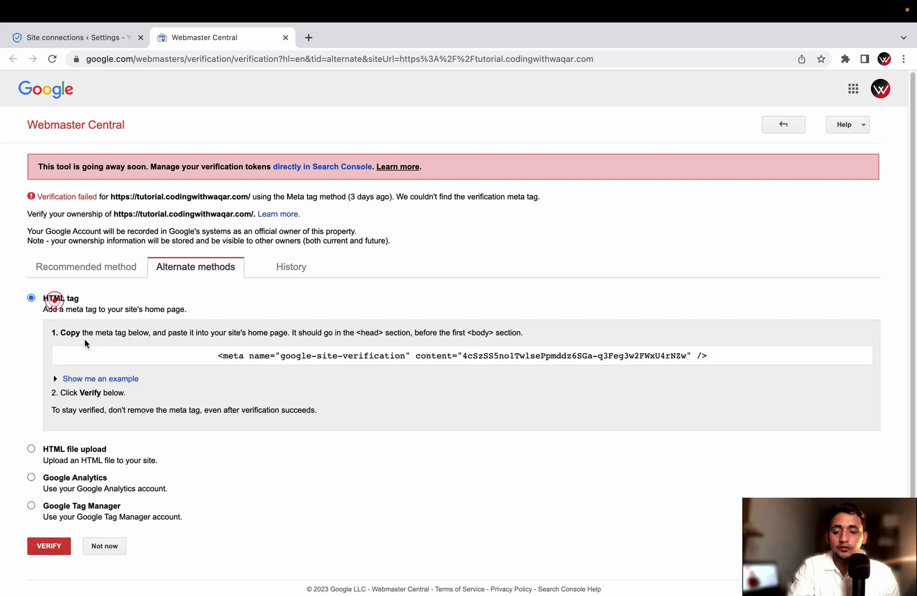
{"action": "left_click", "coordinate": [73, 449]}
{"action": "left_click", "coordinate": [58, 301]}
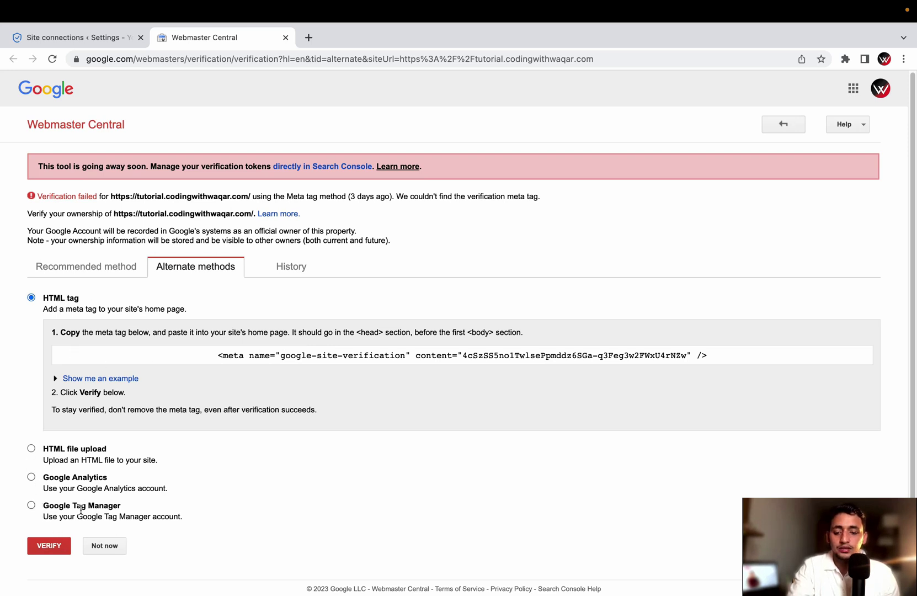
{"action": "left_click", "coordinate": [30, 448]}
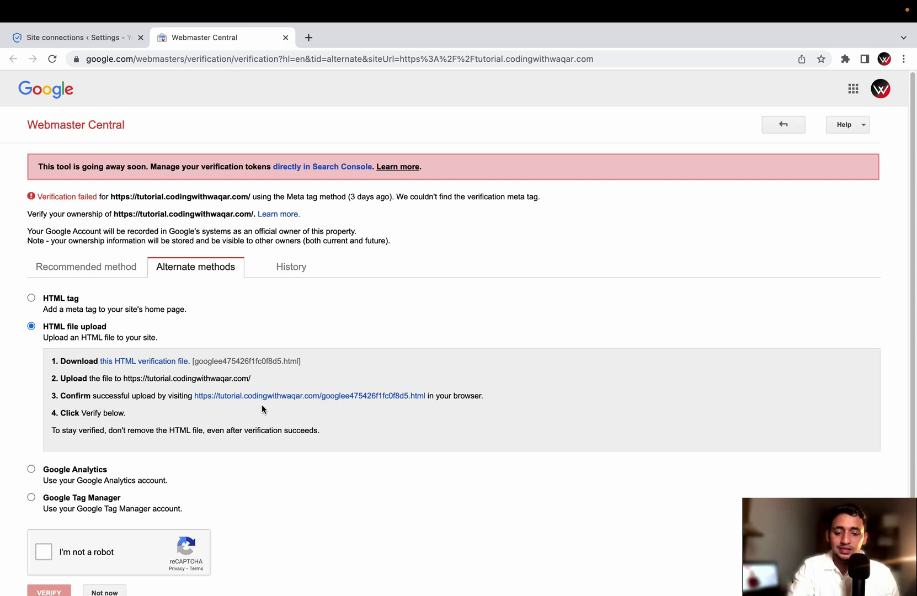
{"action": "left_click", "coordinate": [31, 298]}
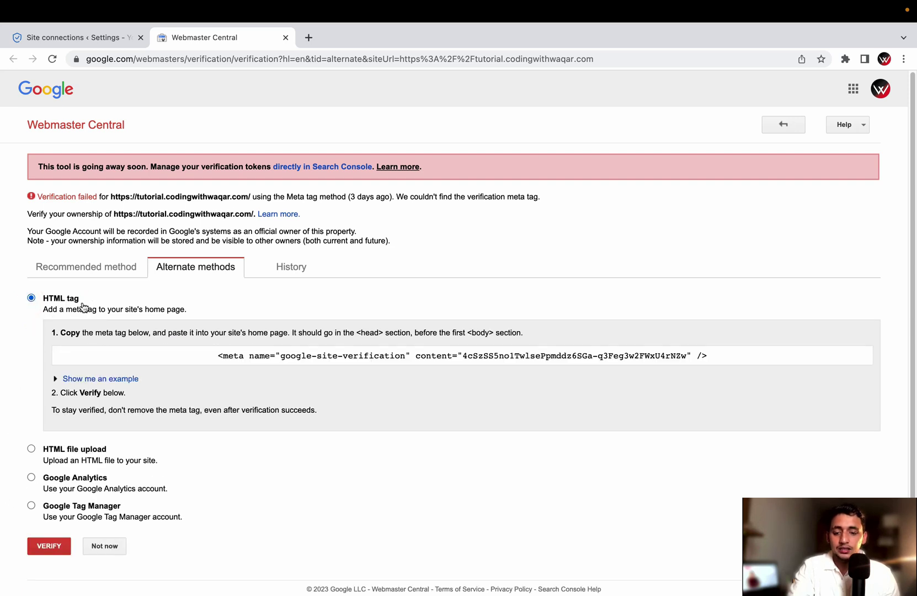
{"action": "left_click", "coordinate": [314, 350]}
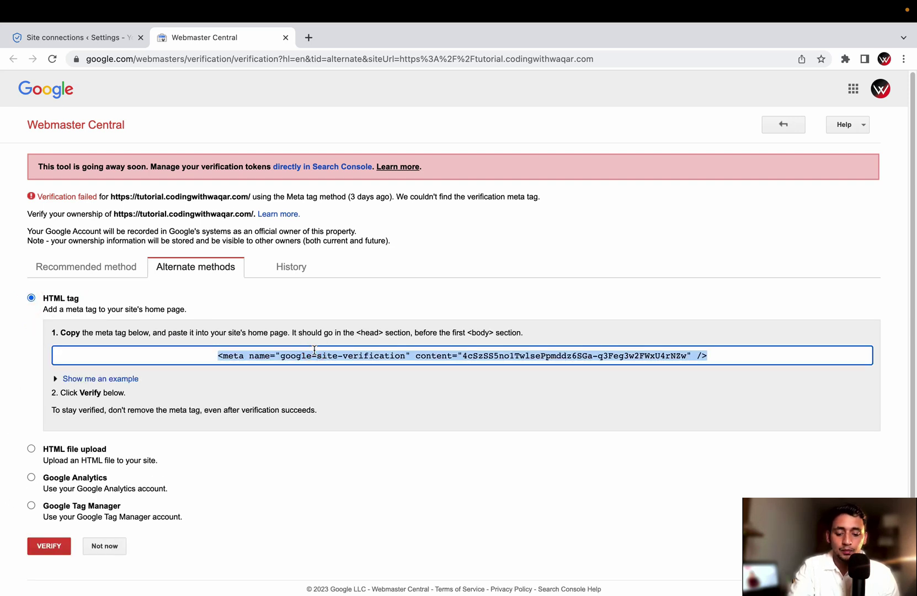
Step: Replace Yoast's Google verification code with the copied one and save the Site connections
{"action": "left_click", "coordinate": [91, 38]}
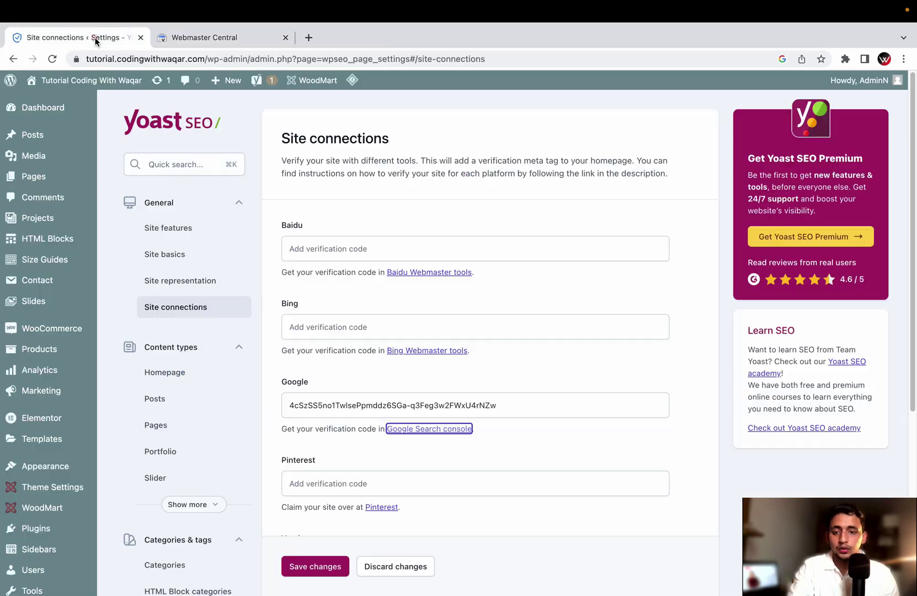
{"action": "triple_click", "coordinate": [353, 404]}
{"action": "type", "text": "4cSzSS5no1TwlsePpmddz6SGa-q3Feg3w2FWxU4rNZw"}
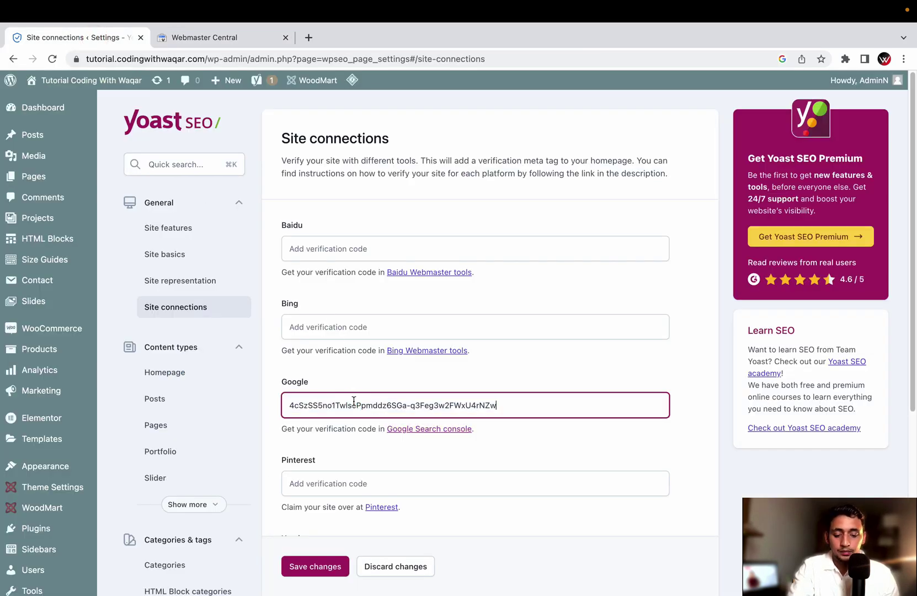
{"action": "left_click", "coordinate": [325, 562]}
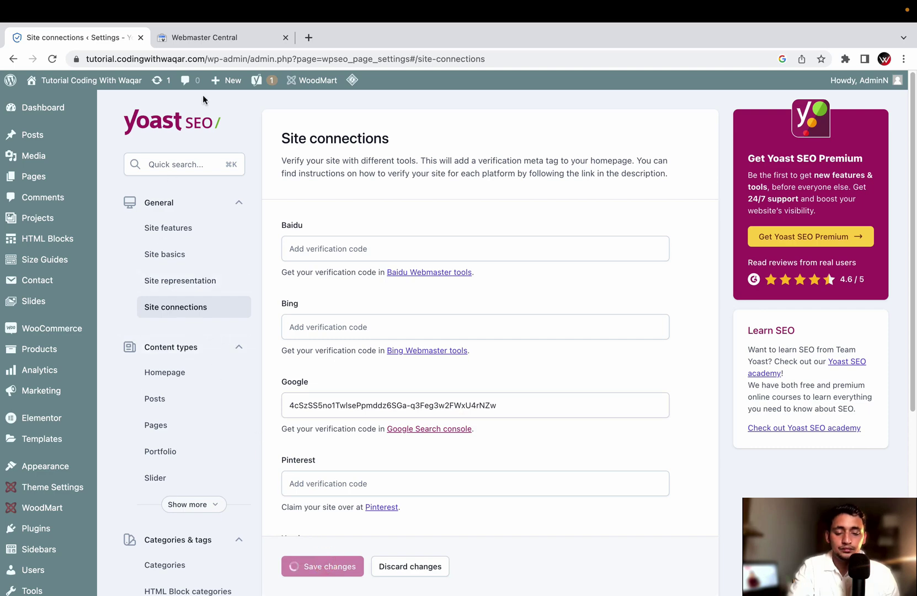
{"action": "left_click", "coordinate": [216, 44]}
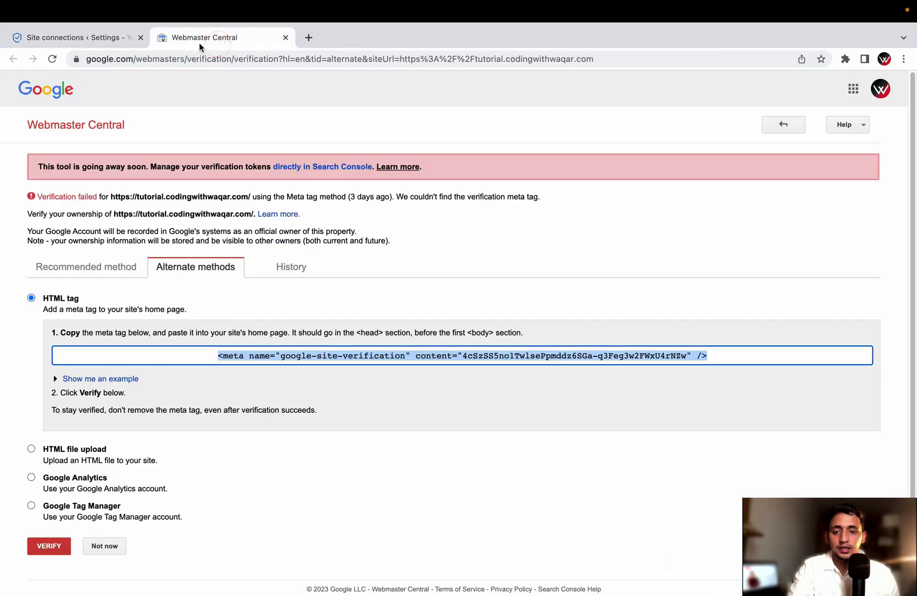
Step: Verify tutorial.codingwithwaqar.com in Webmaster Central and open its Search Console Overview
{"action": "left_click", "coordinate": [56, 541]}
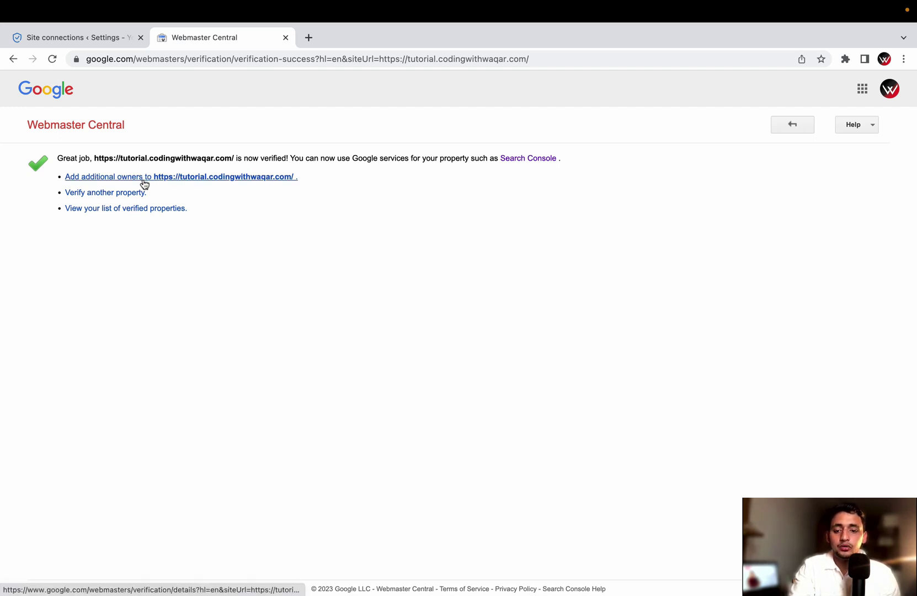
{"action": "left_click", "coordinate": [533, 160]}
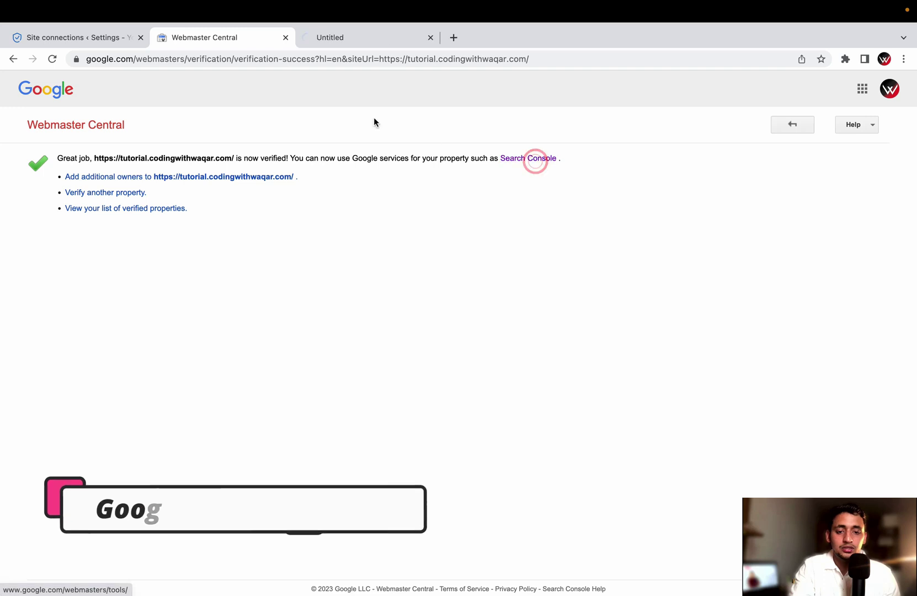
{"action": "left_click", "coordinate": [335, 37]}
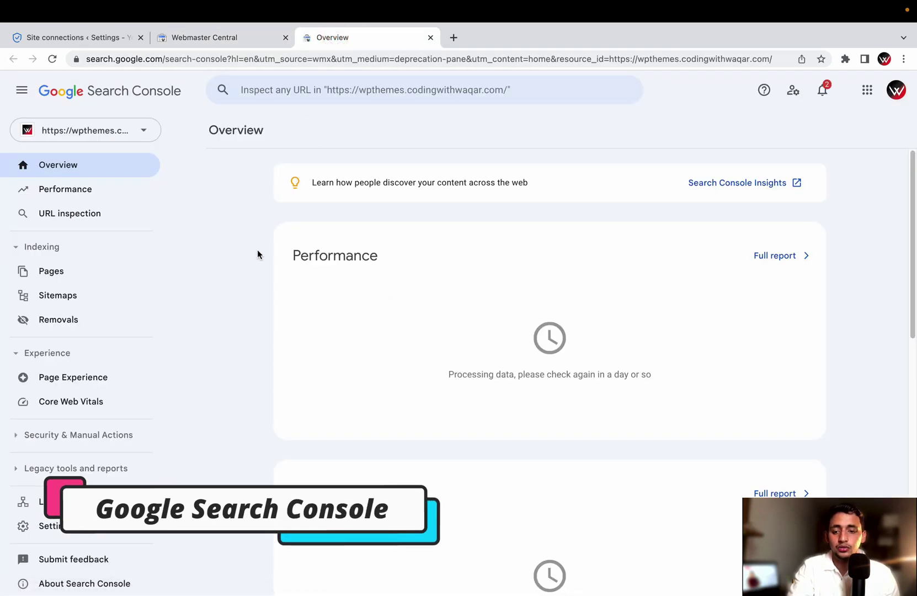
{"action": "left_click", "coordinate": [88, 37]}
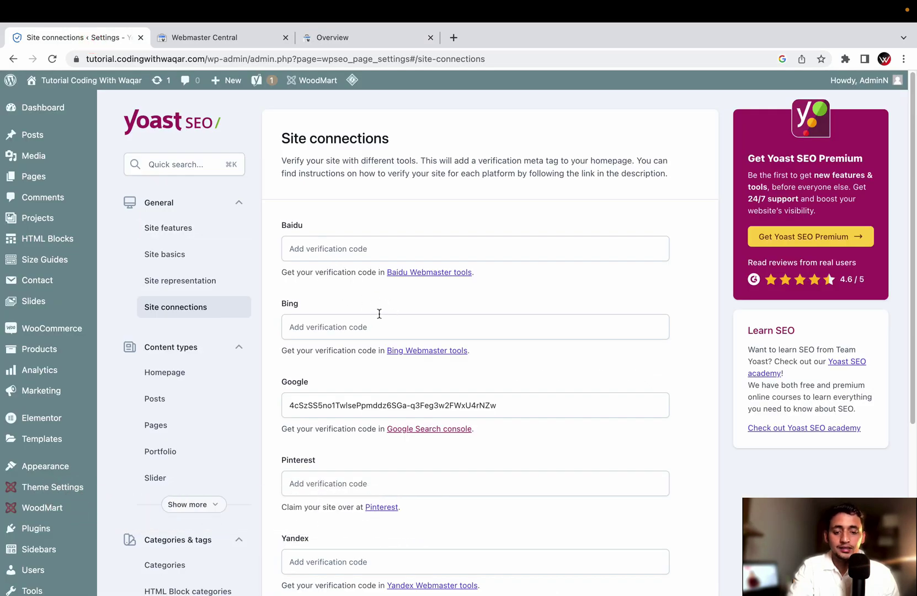
Step: Open Bing Webmaster Tools from Yoast's Site connections in a new tab
{"action": "left_click", "coordinate": [428, 353], "text": "super"}
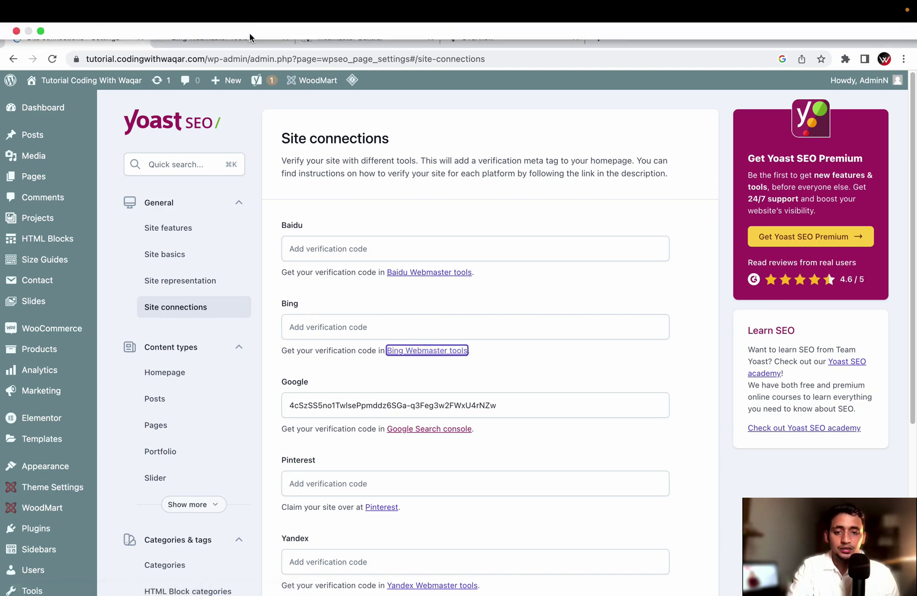
{"action": "left_click", "coordinate": [231, 31]}
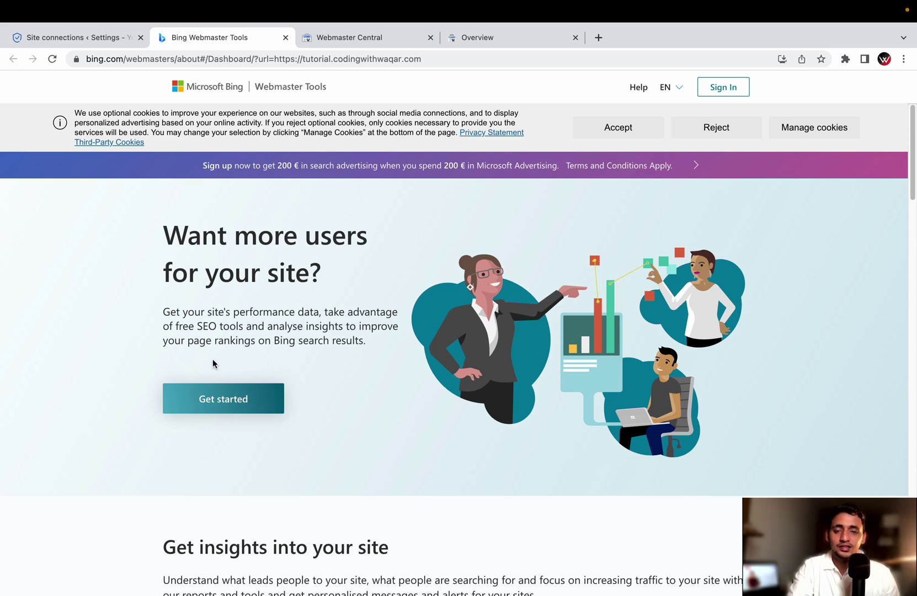
{"action": "left_click", "coordinate": [98, 42]}
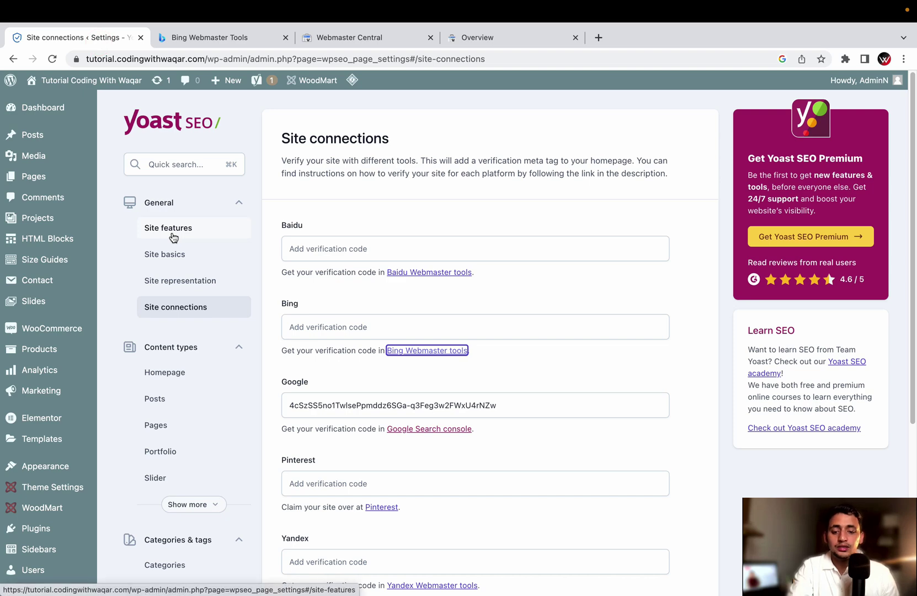
{"action": "left_click", "coordinate": [485, 40]}
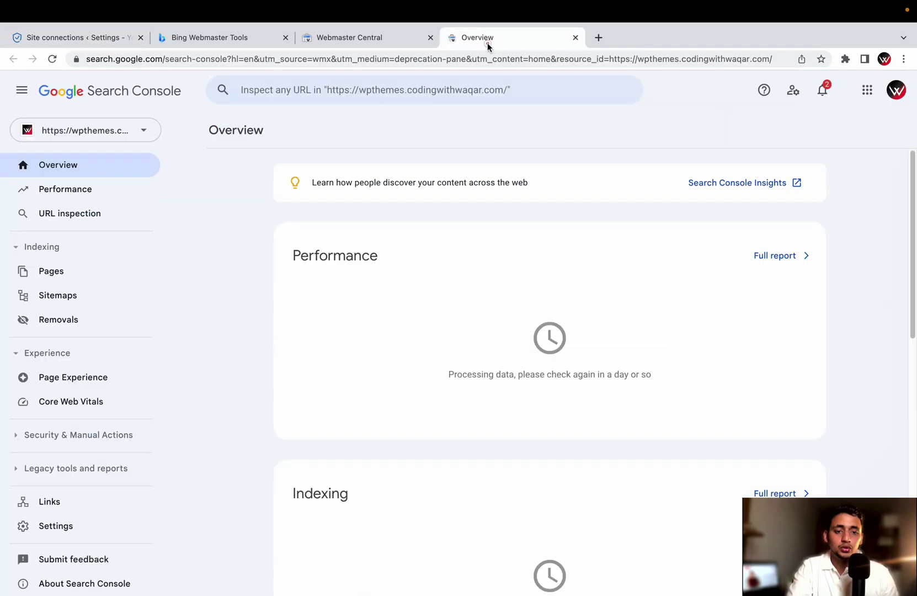
Step: Add the tutorial site as a URL-prefix property, using the domain copied from Yoast
{"action": "left_click", "coordinate": [121, 131]}
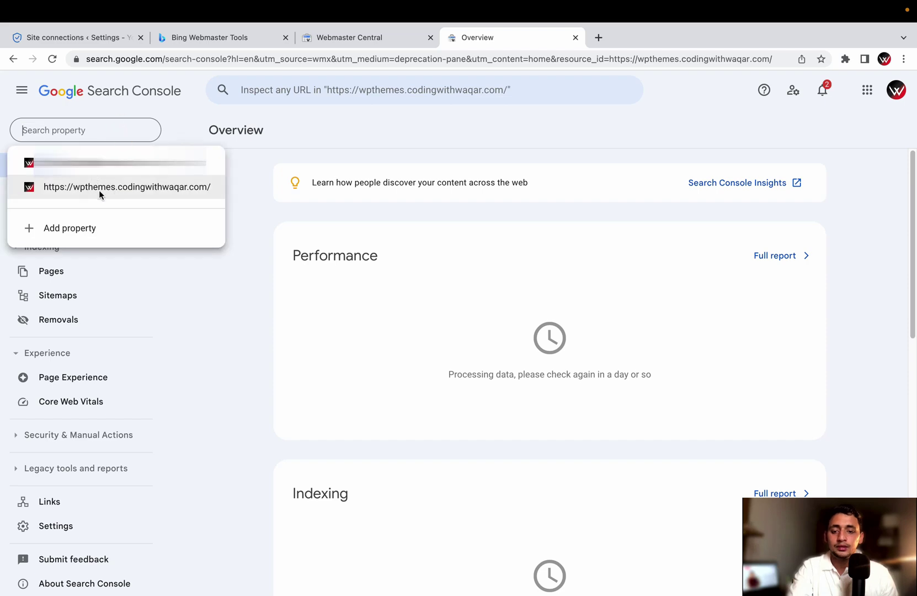
{"action": "left_click", "coordinate": [73, 231]}
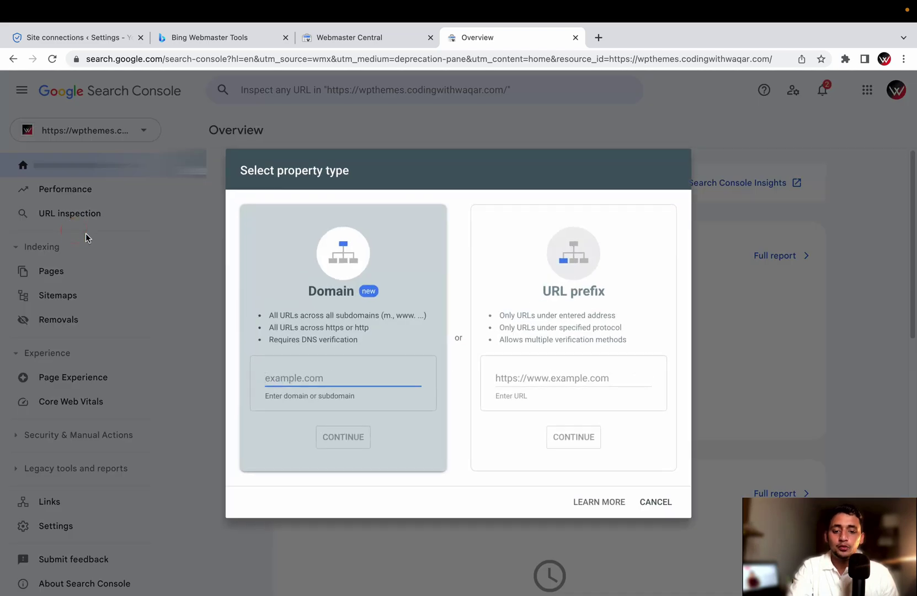
{"action": "left_click", "coordinate": [113, 37]}
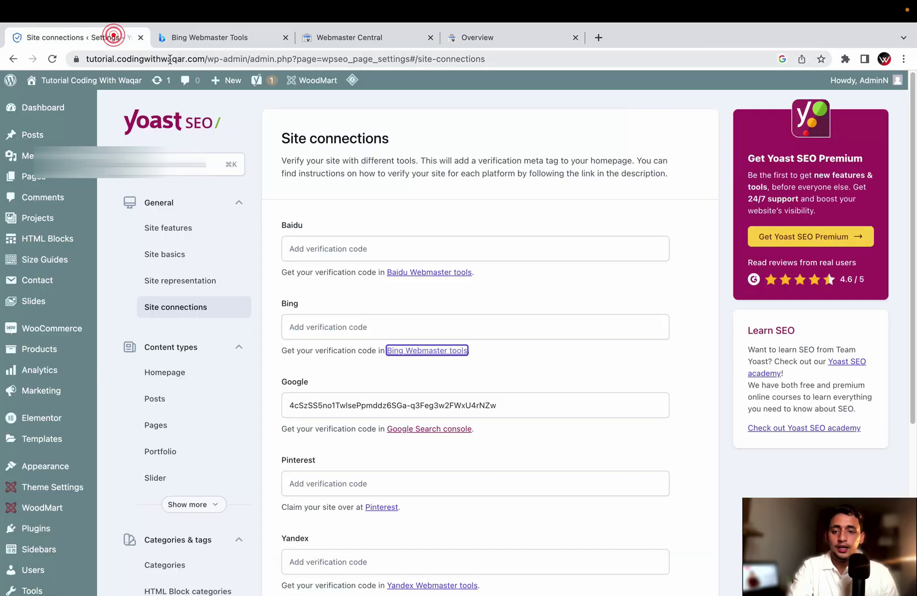
{"action": "left_click", "coordinate": [199, 58]}
{"action": "double_click", "coordinate": [199, 58]}
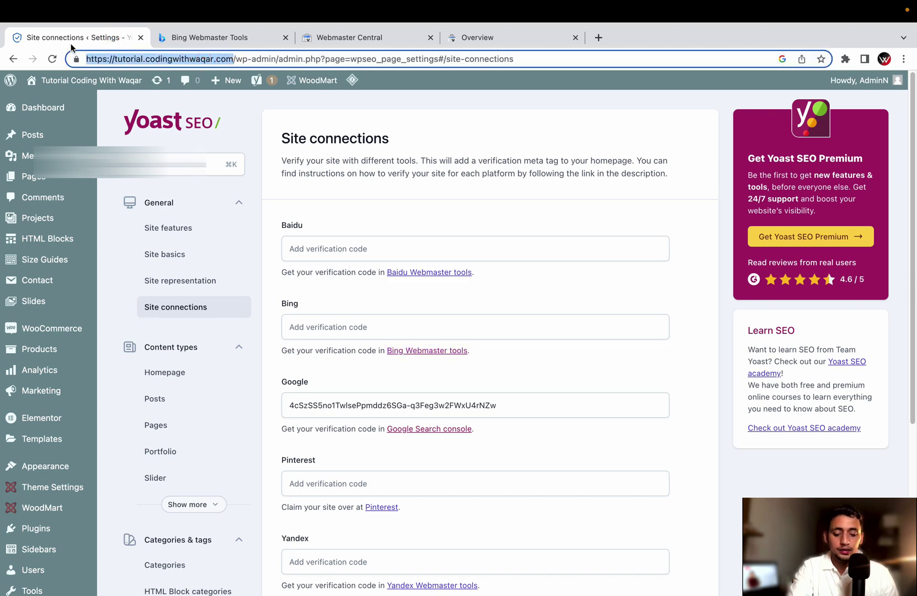
{"action": "left_click", "coordinate": [489, 37]}
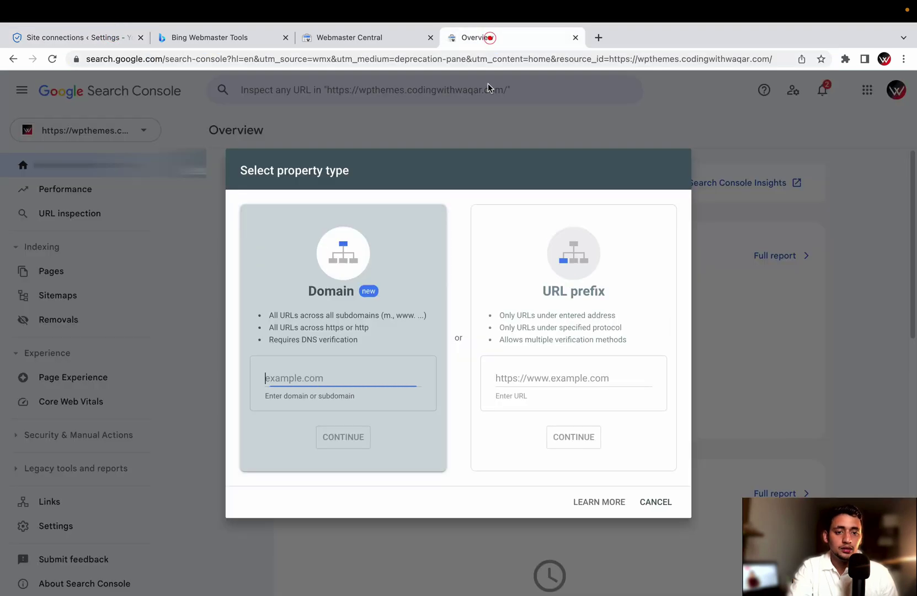
{"action": "left_click", "coordinate": [557, 379]}
{"action": "type", "text": "https://tutorial.codingwithwaqar.com/"}
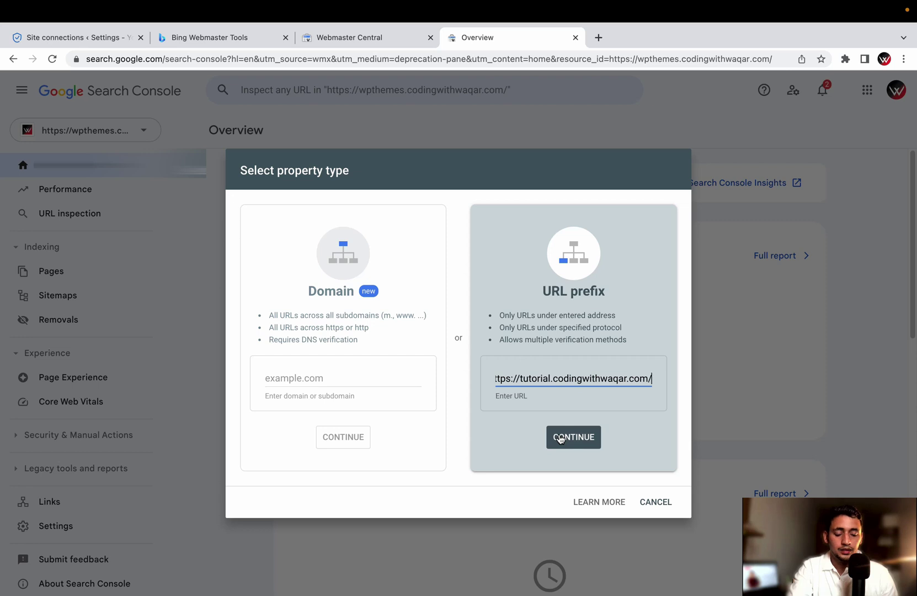
{"action": "left_click", "coordinate": [559, 438]}
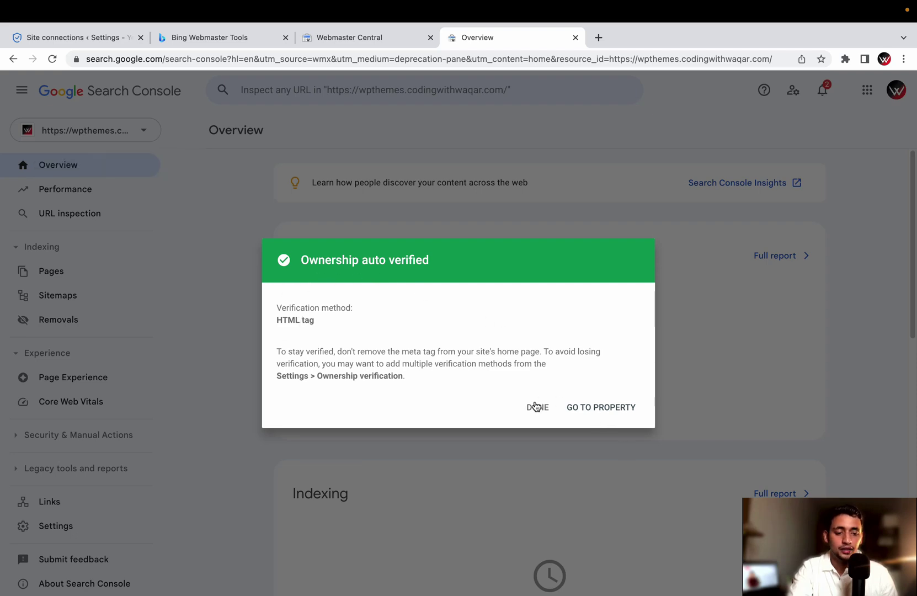
Step: Open the new property's Performance report: 0 clicks, 1 impression over 3 months
{"action": "left_click", "coordinate": [597, 411]}
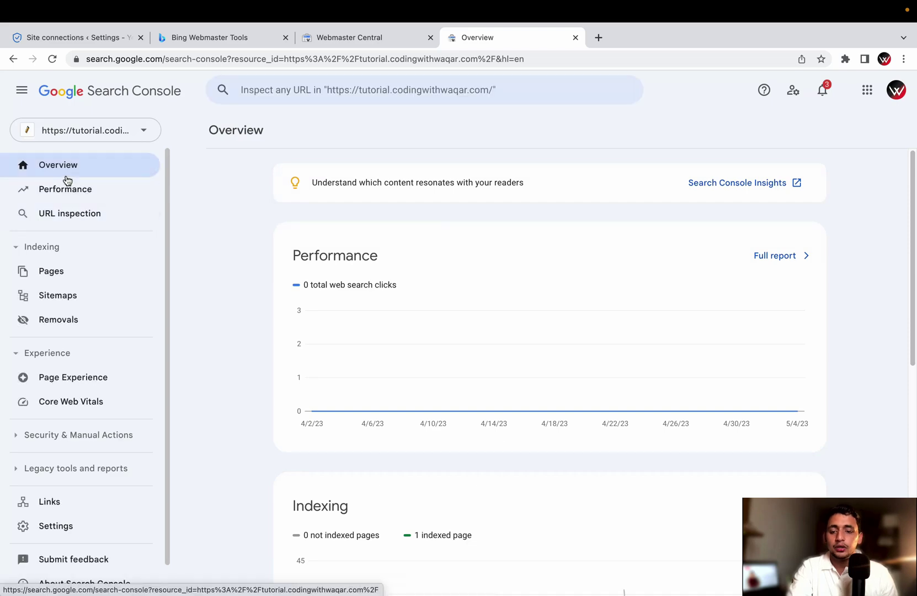
{"action": "left_click", "coordinate": [95, 196]}
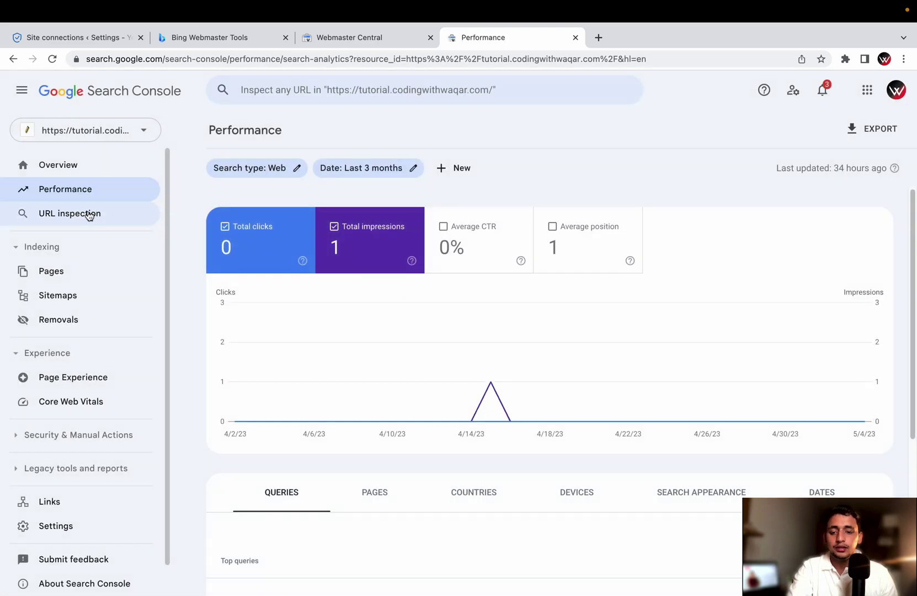
{"action": "left_click", "coordinate": [88, 213]}
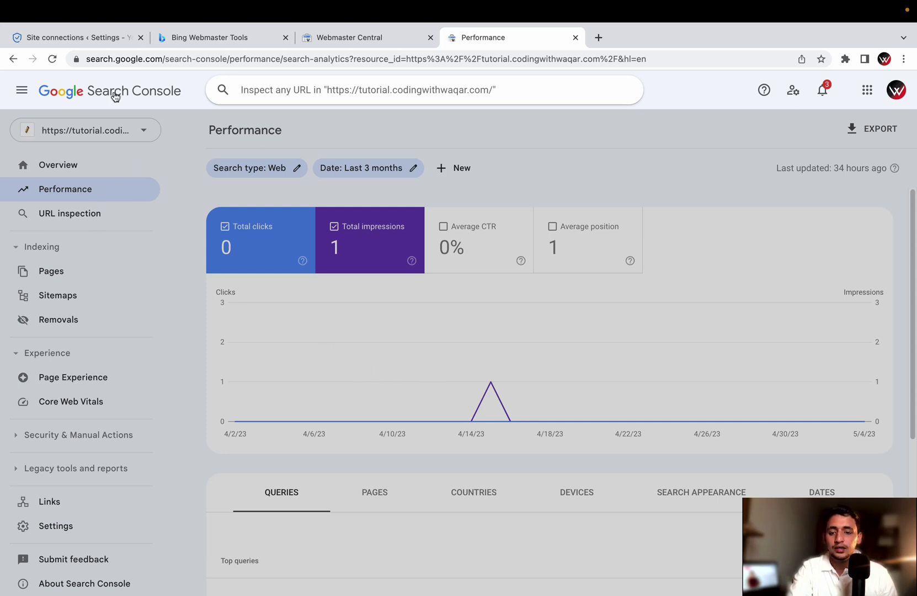
Step: Search Yoast settings for 'sitemap' and view the XML sitemap index of 11 sitemaps
{"action": "left_click", "coordinate": [98, 43]}
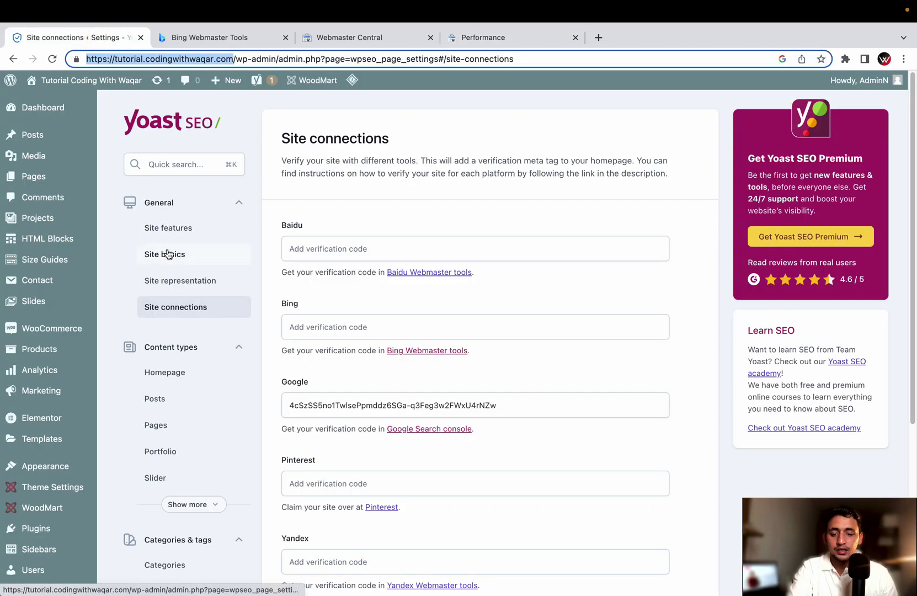
{"action": "left_click", "coordinate": [173, 164]}
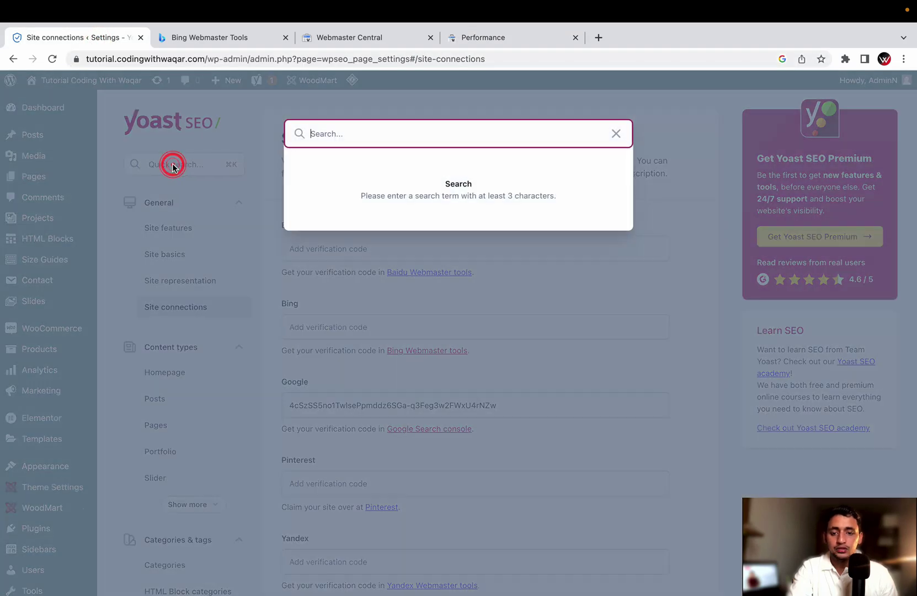
{"action": "type", "text": "sitemap"}
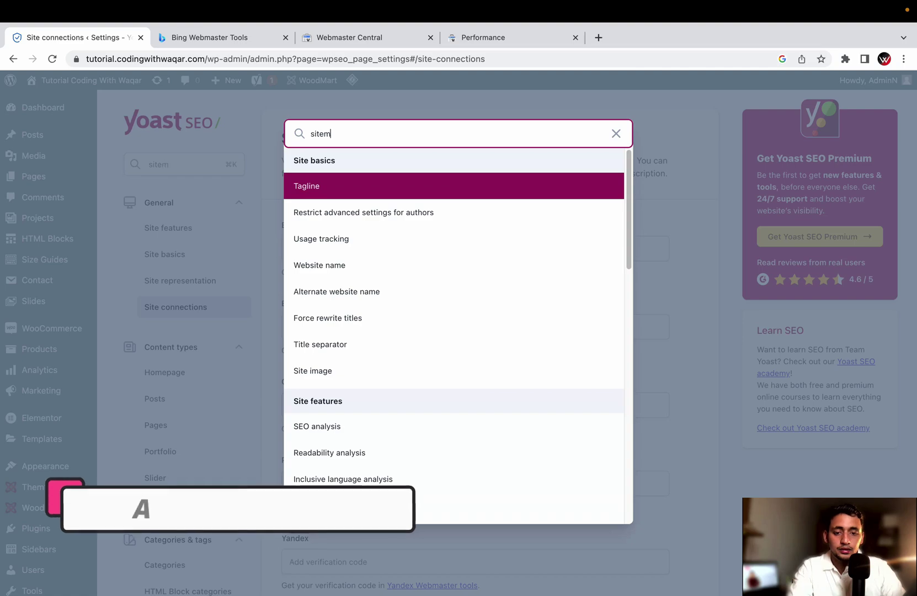
{"action": "left_click", "coordinate": [308, 184]}
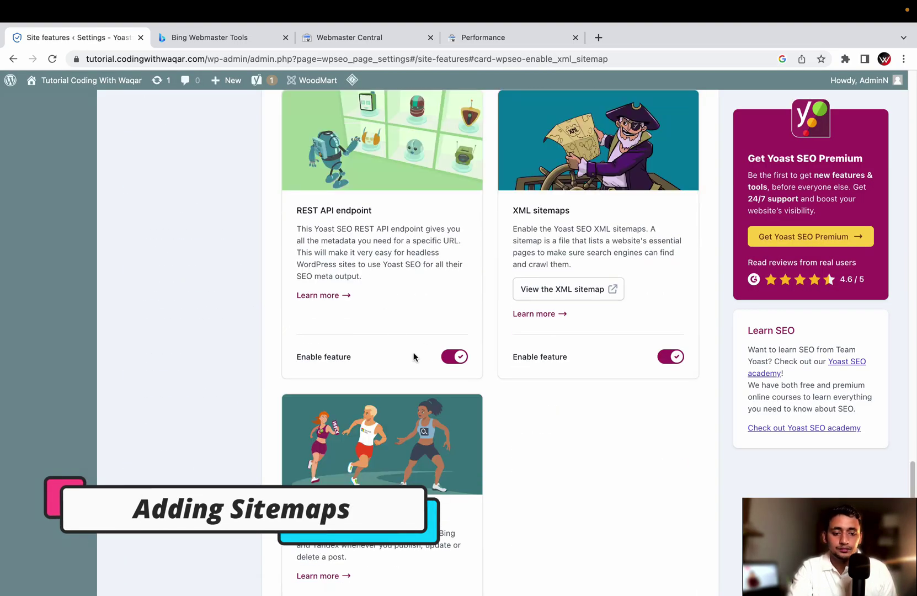
{"action": "left_click", "coordinate": [541, 298]}
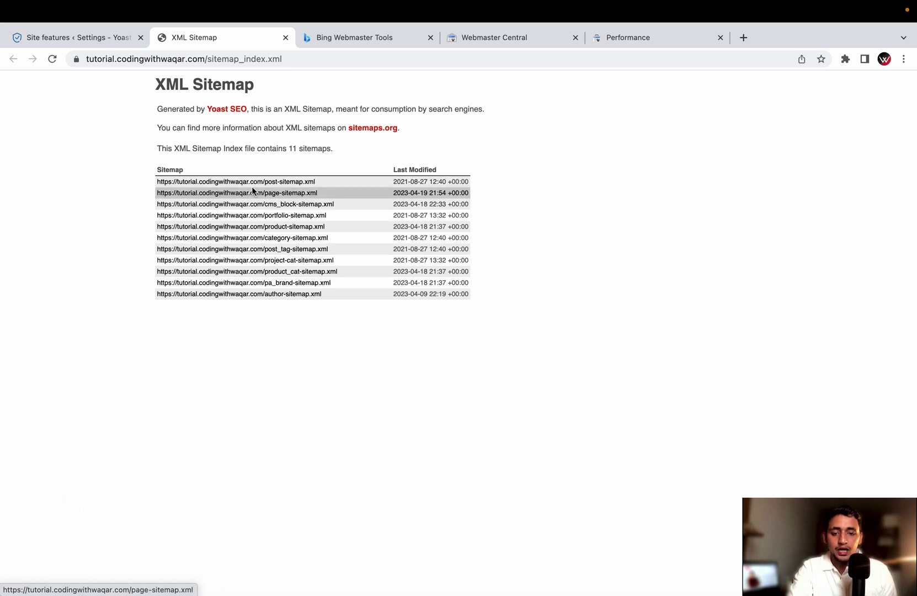
Step: Copy the sitemap_index.xml address and open Search Console's Sitemaps page
{"action": "left_click_drag", "start_coordinate": [205, 59], "coordinate": [64, 57]}
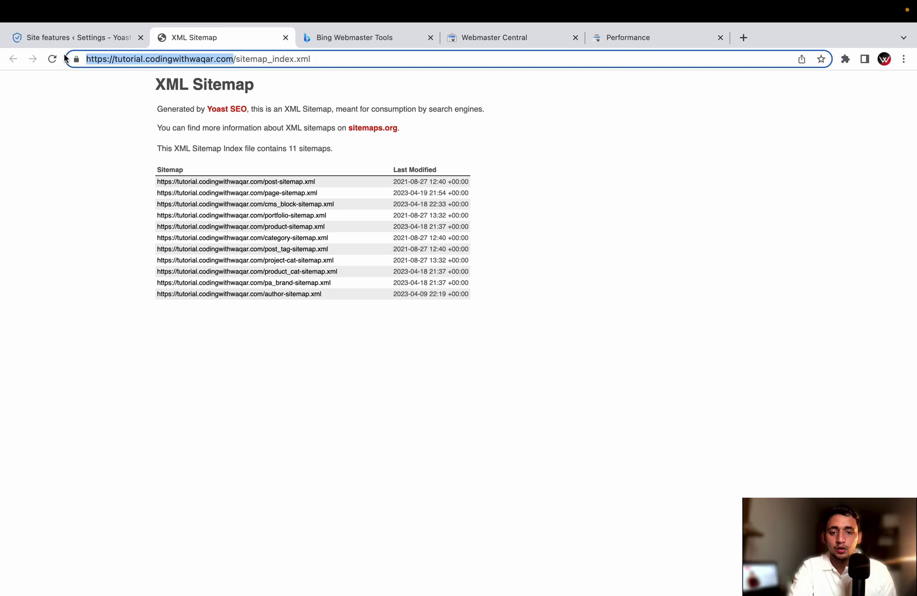
{"action": "left_click", "coordinate": [339, 61], "text": "shift"}
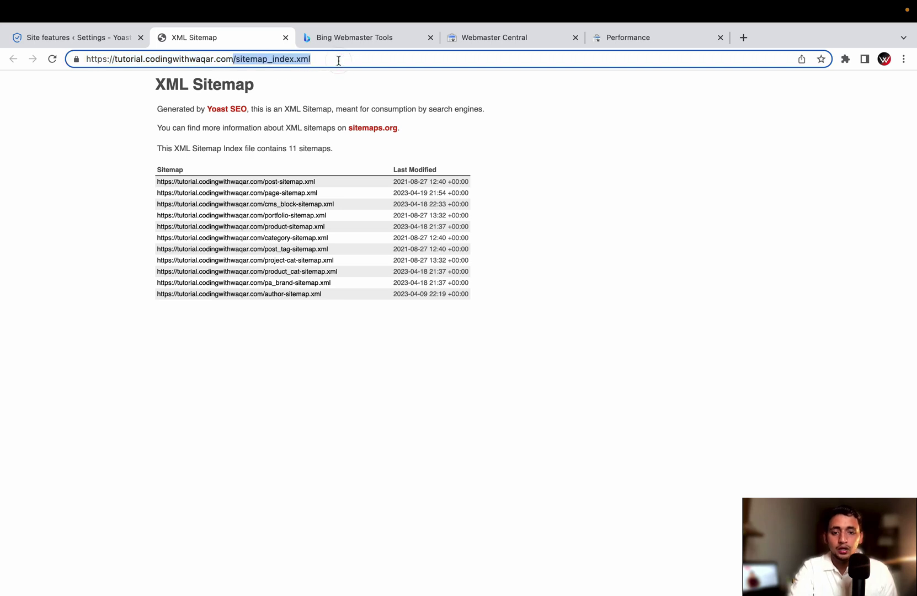
{"action": "key", "text": "super+a"}
{"action": "key", "text": "super+c"}
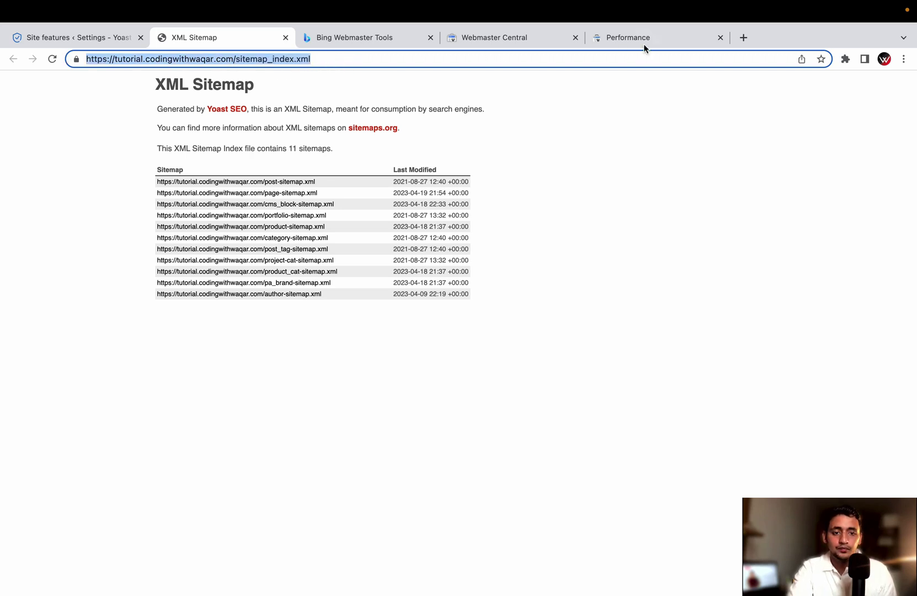
{"action": "left_click", "coordinate": [644, 44]}
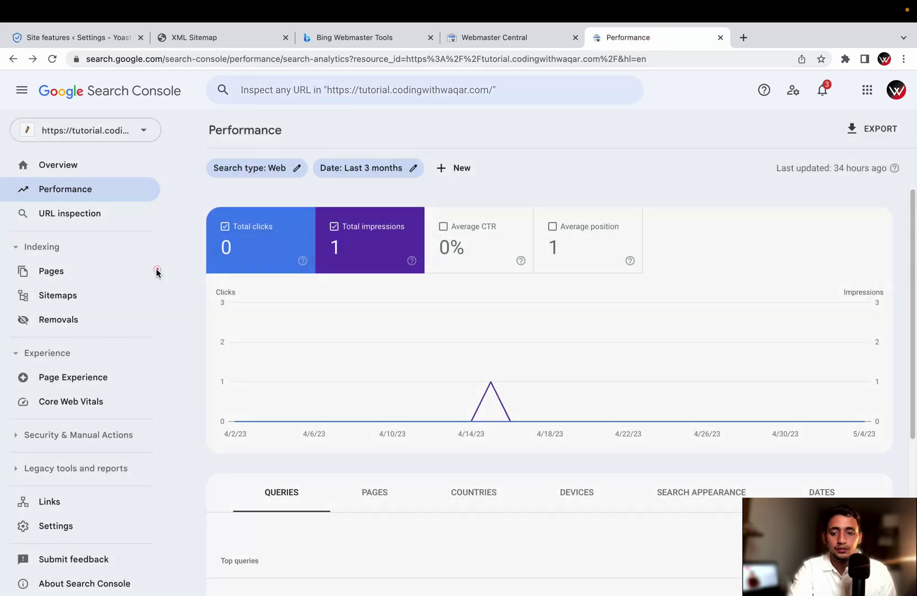
{"action": "left_click", "coordinate": [156, 269]}
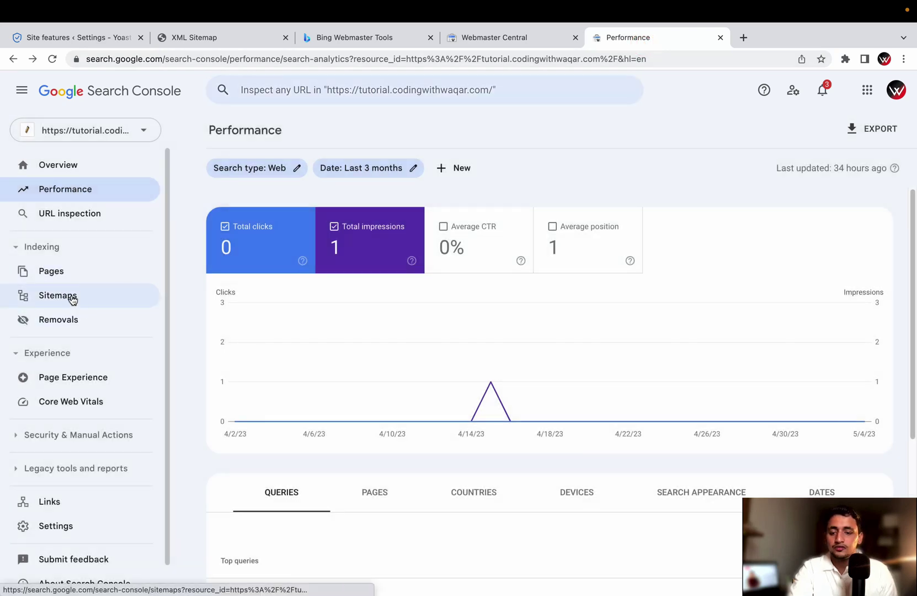
{"action": "left_click", "coordinate": [71, 299]}
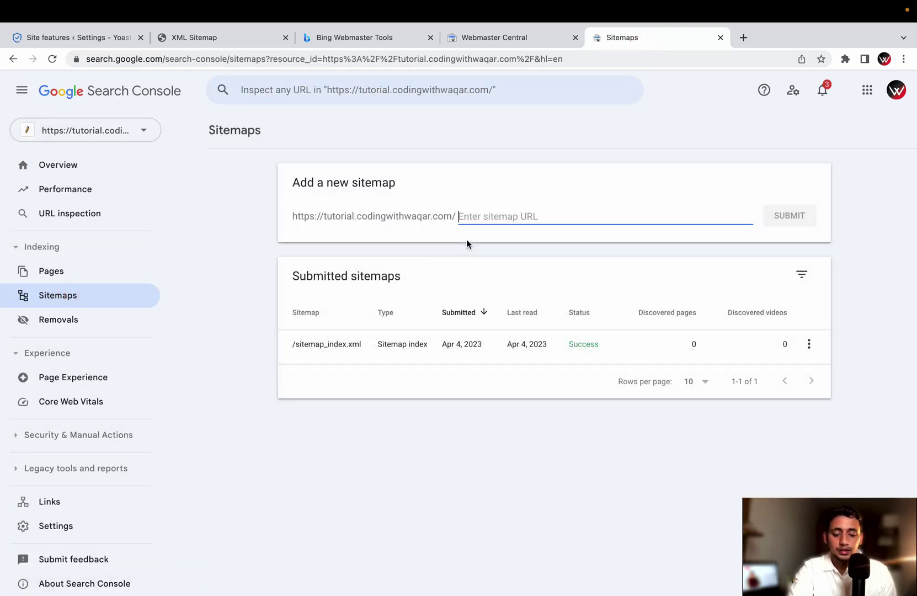
Step: Submit sitemap_index.xml, trimming the duplicated domain prefix, and dismiss the confirmation
{"action": "left_click", "coordinate": [530, 215]}
{"action": "key", "text": "super+v"}
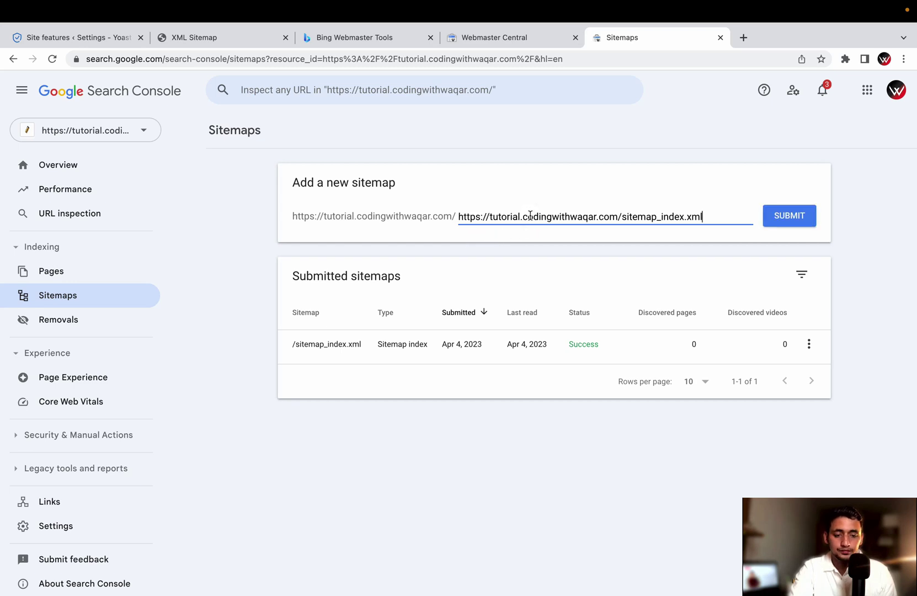
{"action": "left_click_drag", "start_coordinate": [622, 218], "coordinate": [460, 222]}
{"action": "key", "text": "super+c"}
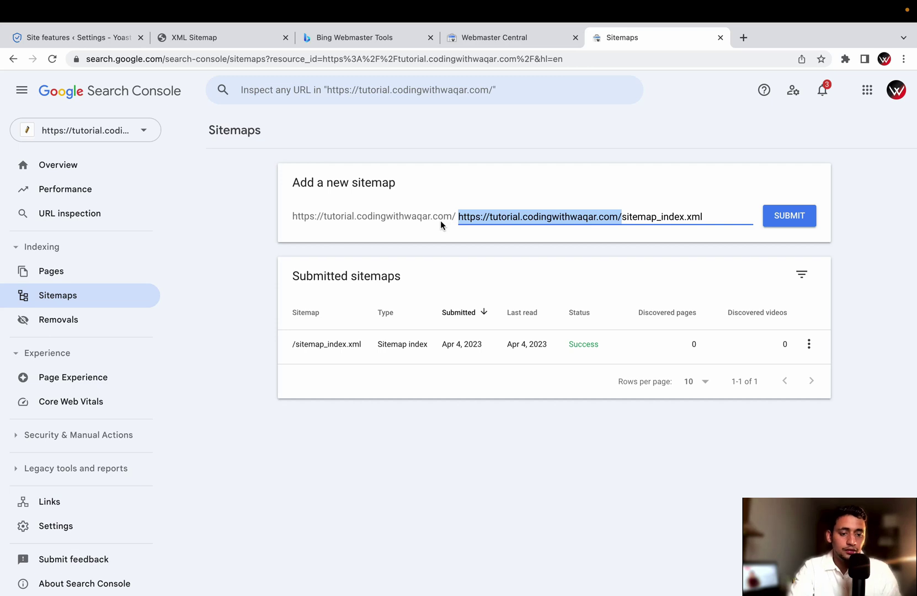
{"action": "key", "text": "BackSpace"}
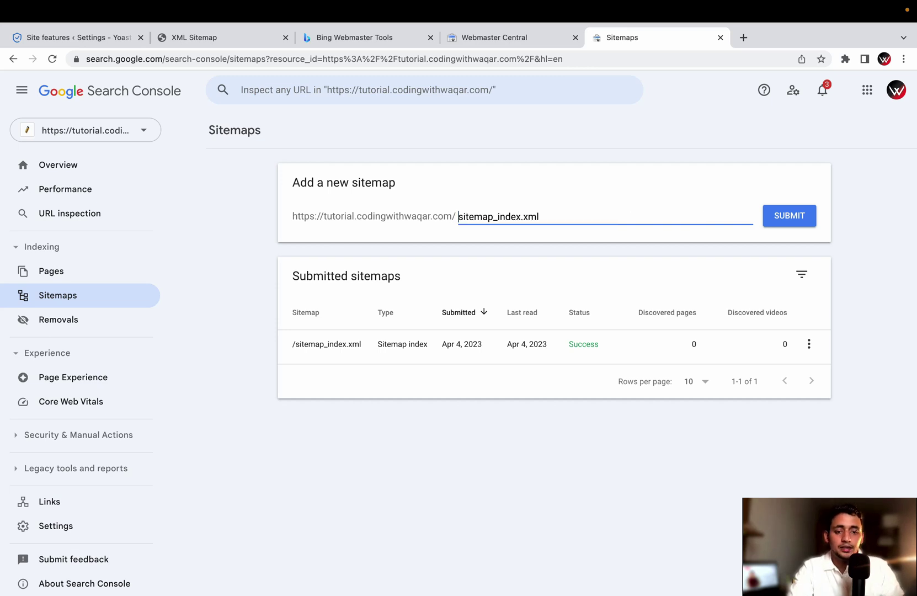
{"action": "left_click", "coordinate": [790, 215]}
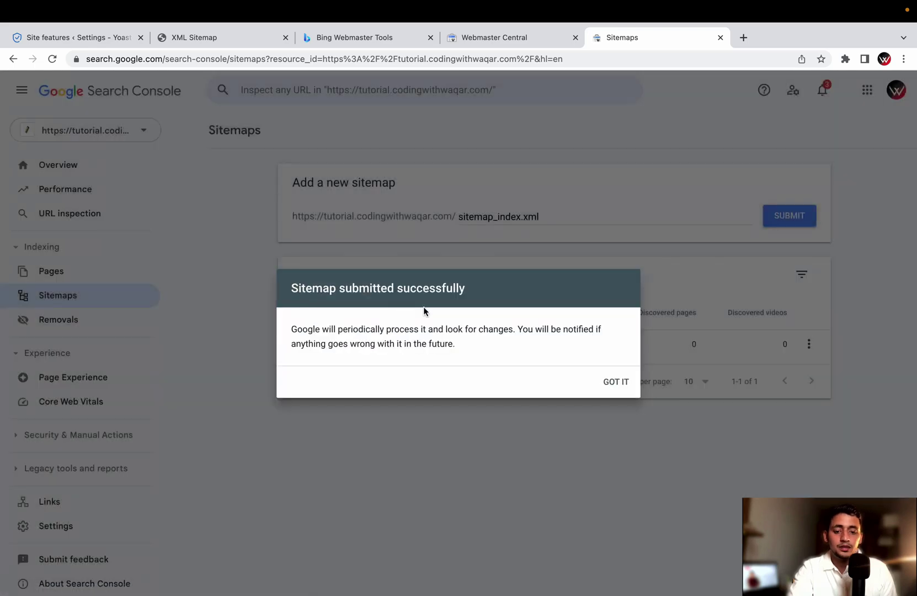
{"action": "left_click", "coordinate": [615, 381]}
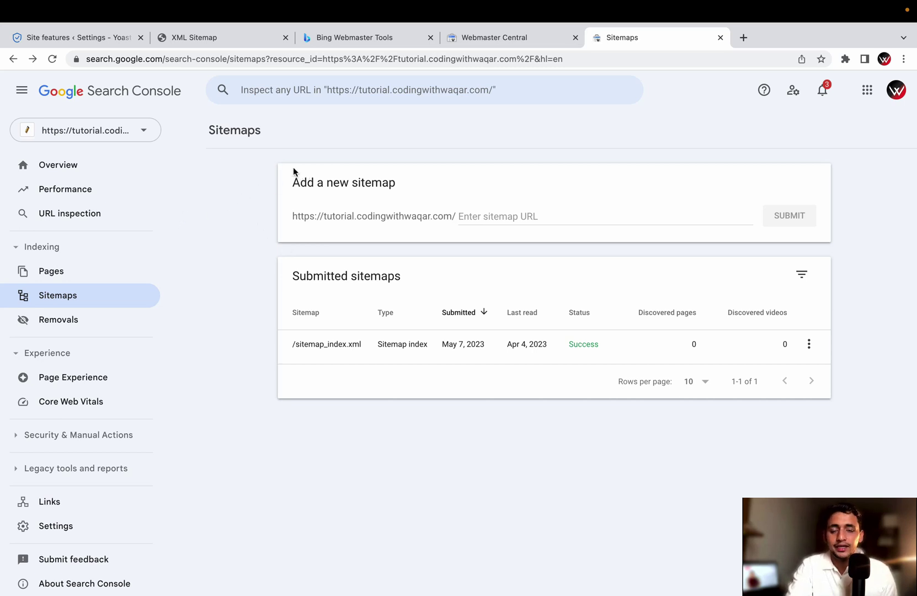
Step: Inspect the home page URL in Search Console, which reports it is not on Google
{"action": "left_click", "coordinate": [99, 38]}
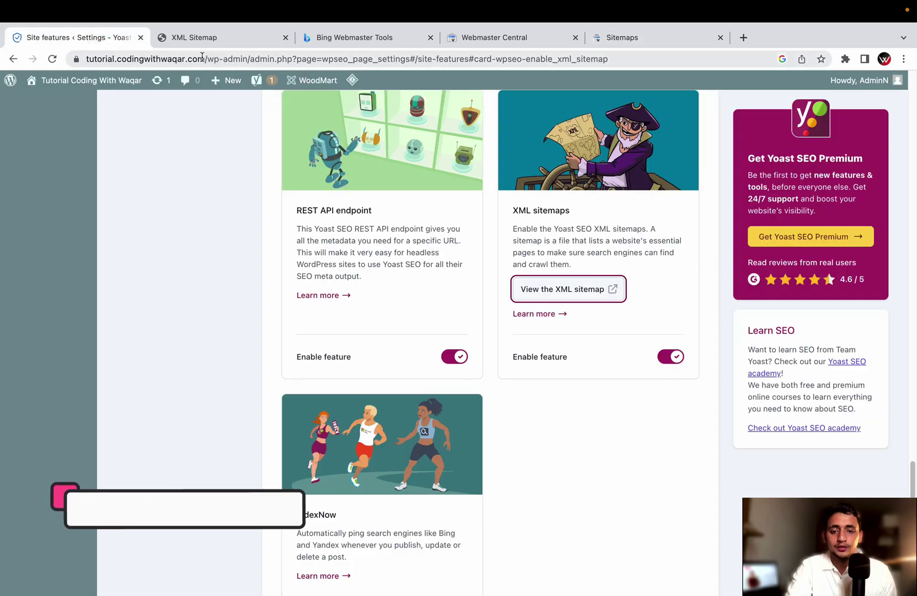
{"action": "left_click_drag", "start_coordinate": [202, 57], "coordinate": [64, 55]}
{"action": "key", "text": "super+v"}
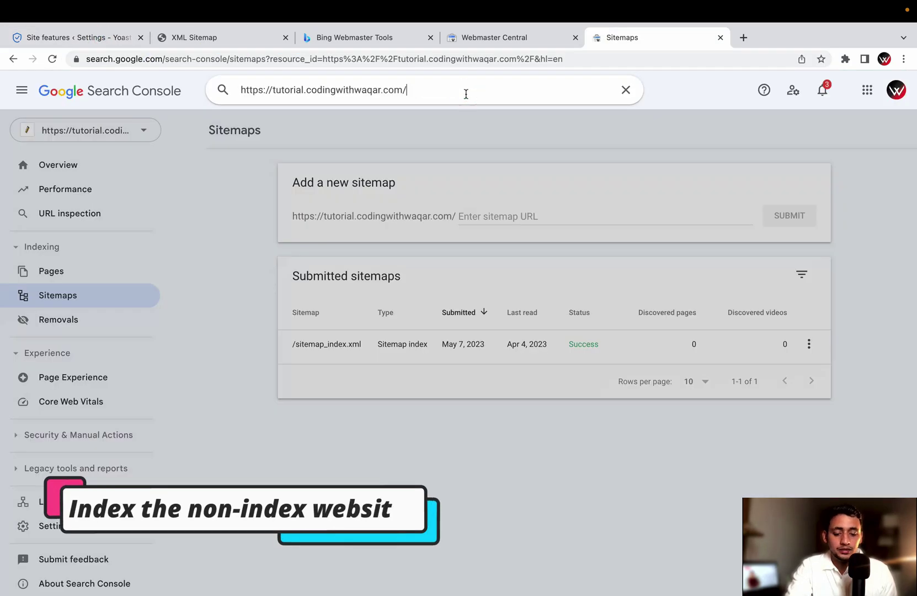
{"action": "key", "text": "Return"}
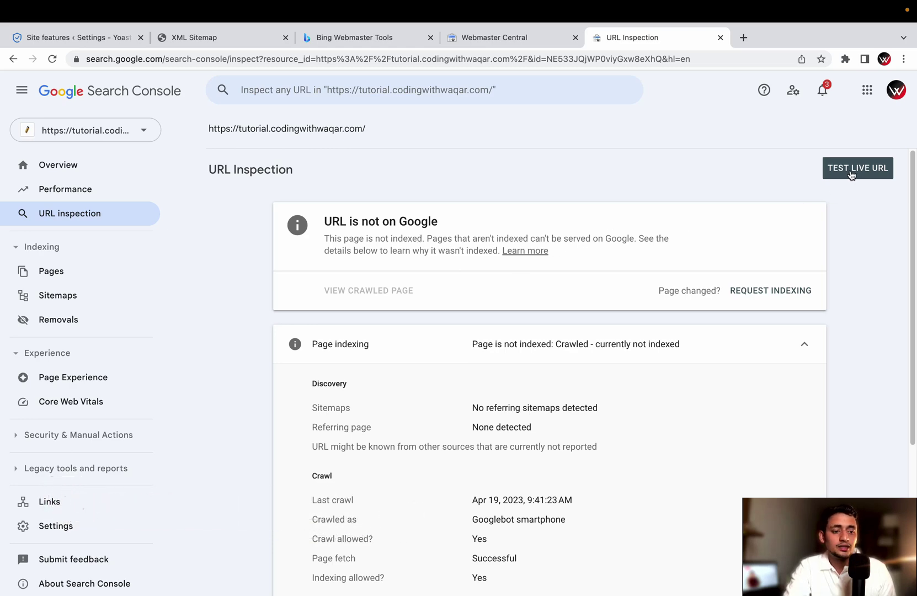
{"action": "scroll", "coordinate": [746, 272], "scroll_direction": "down", "scroll_amount": 4}
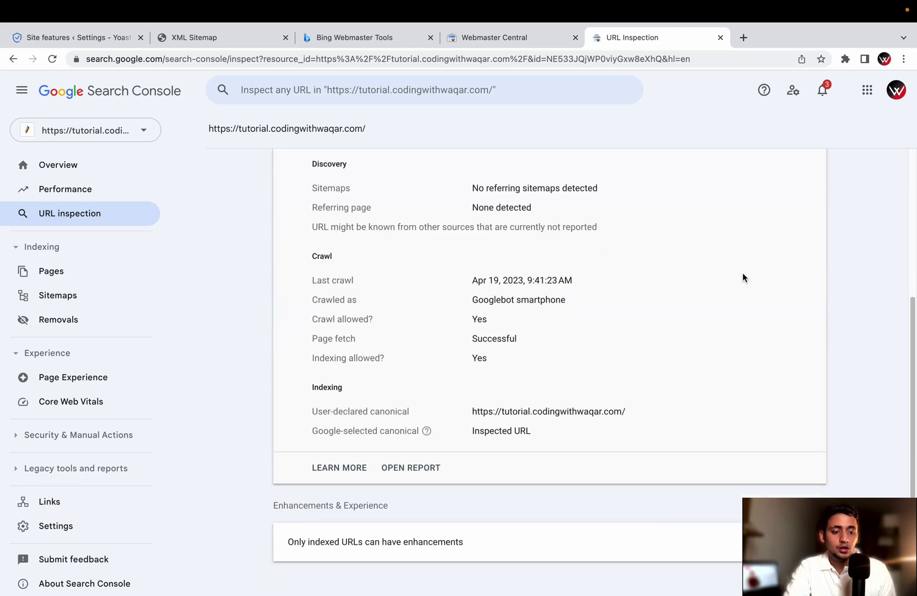
{"action": "scroll", "coordinate": [750, 287], "scroll_direction": "up", "scroll_amount": 4}
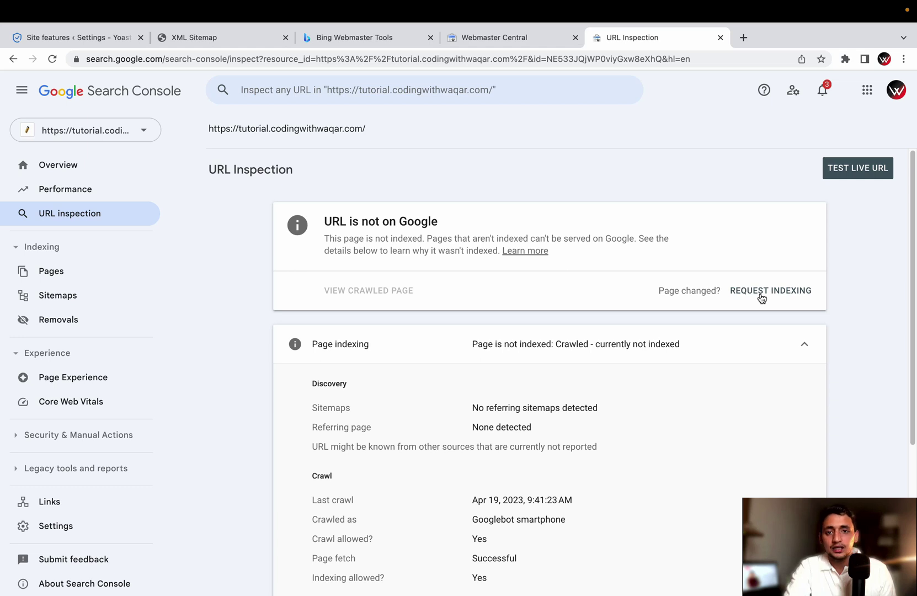
Step: Request indexing of the home page, then cancel the live indexing test
{"action": "left_click", "coordinate": [761, 296]}
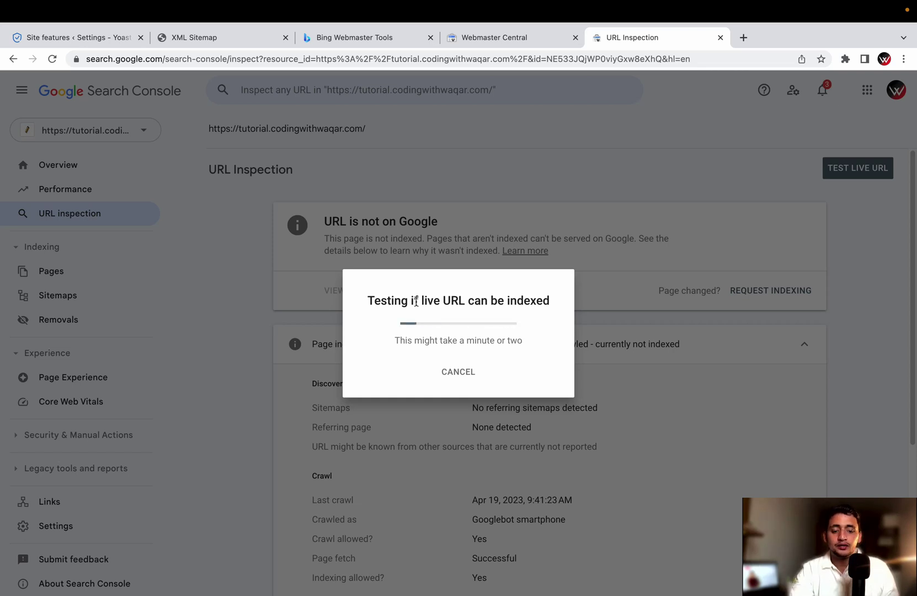
{"action": "left_click", "coordinate": [460, 370]}
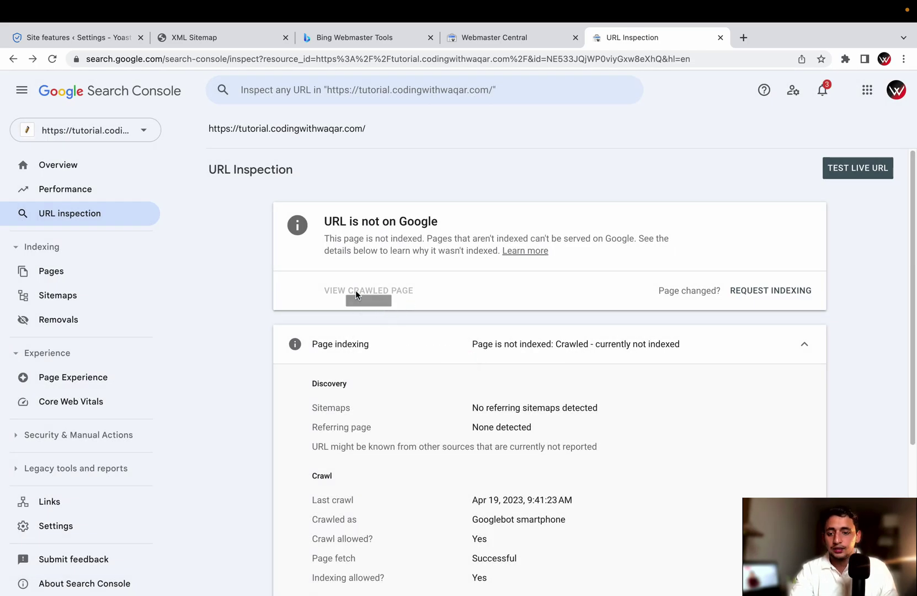
{"action": "left_click", "coordinate": [80, 38]}
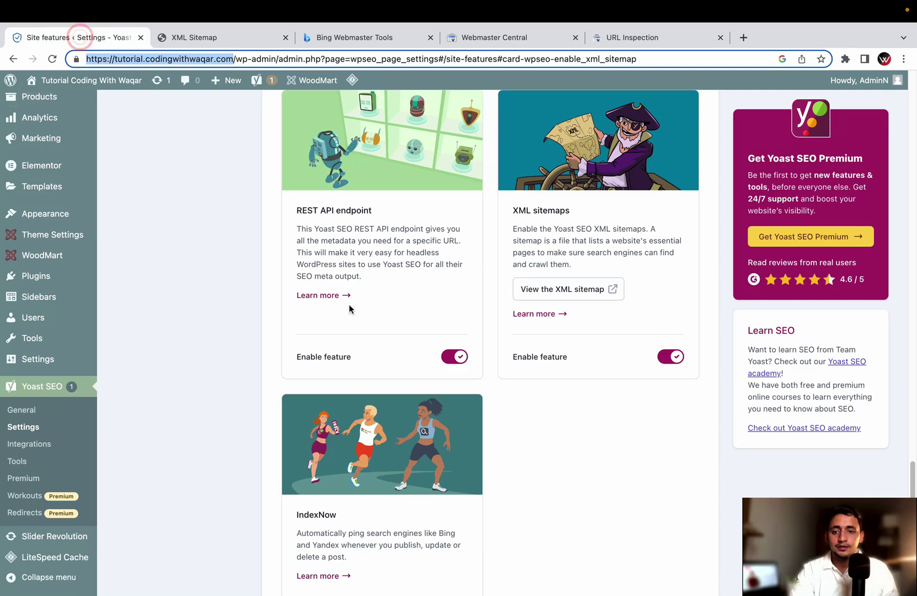
Step: Open Yoast's Posts content-type settings and focus its empty meta description field
{"action": "scroll", "coordinate": [363, 344], "scroll_direction": "down", "scroll_amount": 5}
{"action": "scroll", "coordinate": [363, 344], "scroll_direction": "up", "scroll_amount": 15}
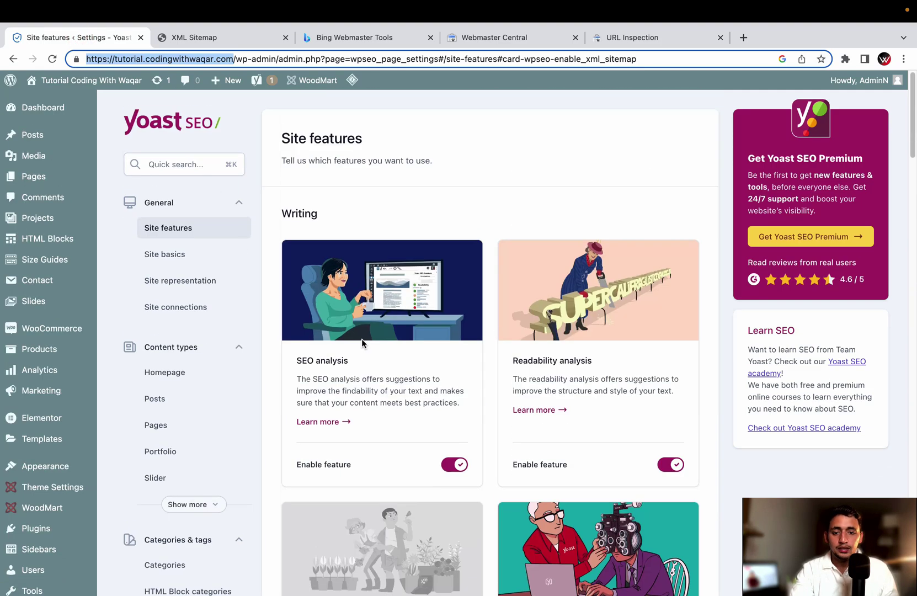
{"action": "left_click", "coordinate": [178, 378]}
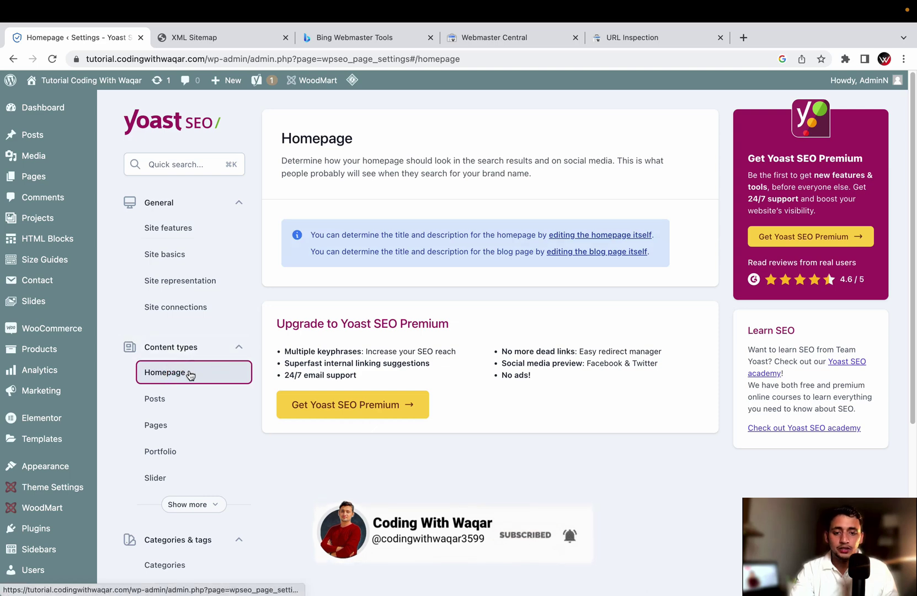
{"action": "left_click", "coordinate": [175, 401]}
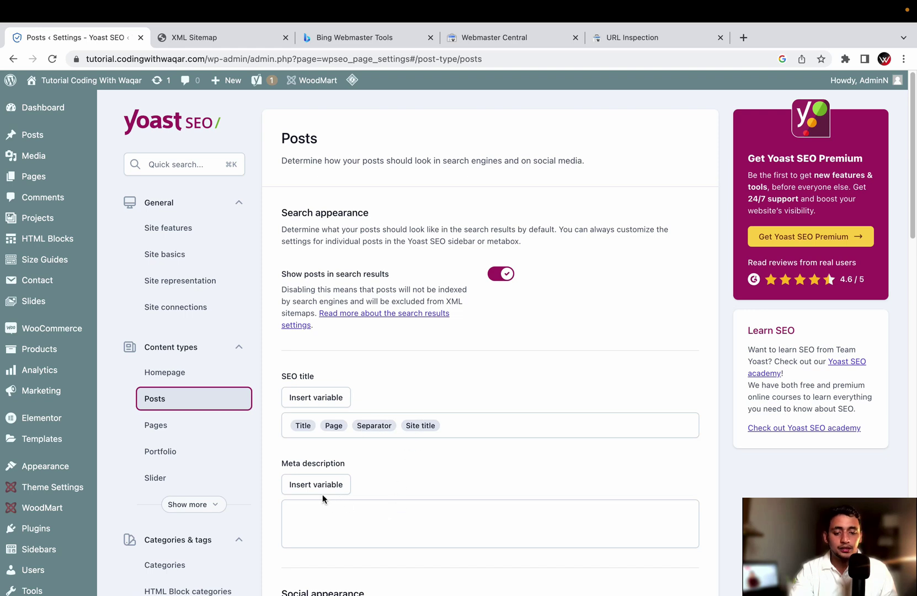
{"action": "left_click", "coordinate": [338, 507]}
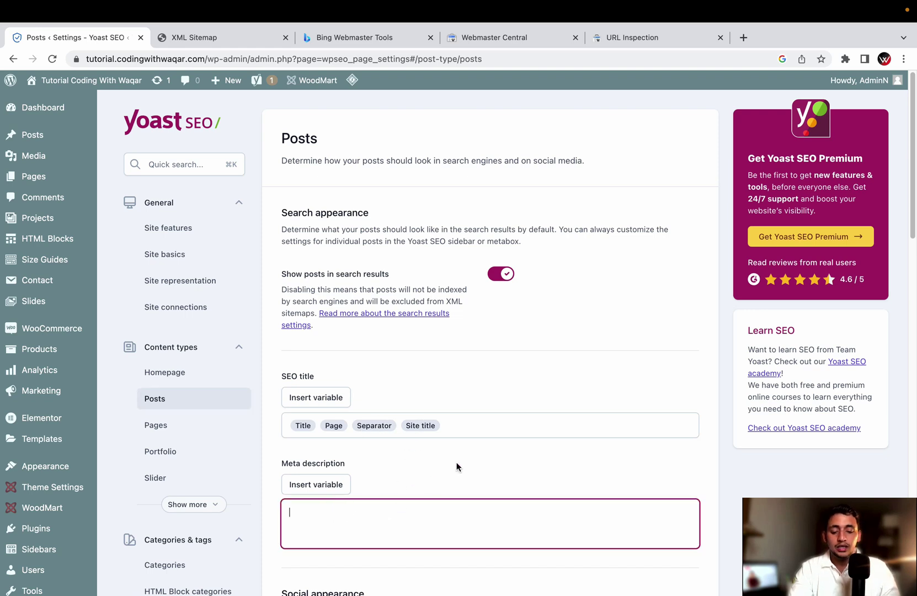
Step: Compare the 'Home - Coding With Waqar' Google result title with the Posts SEO title
{"action": "left_click", "coordinate": [735, 45]}
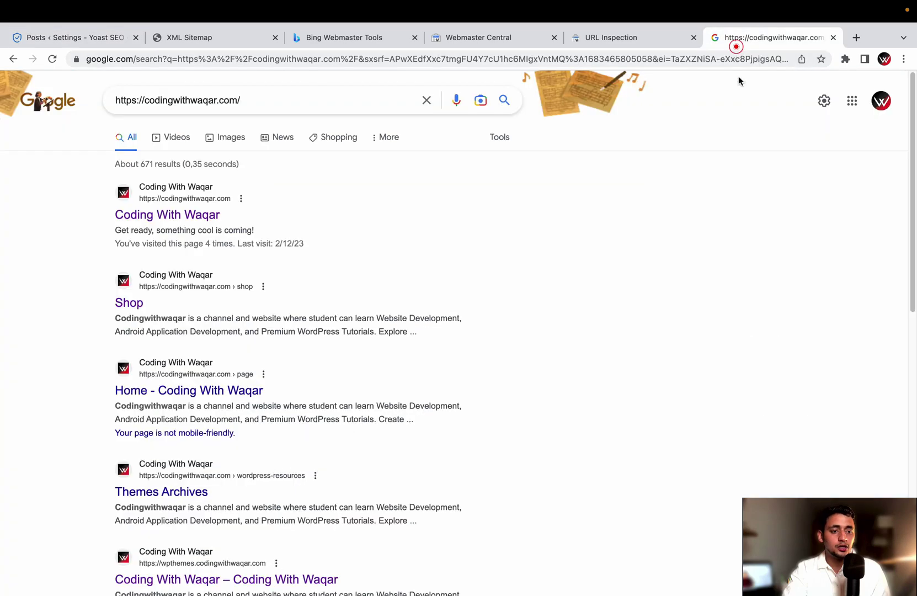
{"action": "left_click_drag", "start_coordinate": [263, 394], "coordinate": [100, 399]}
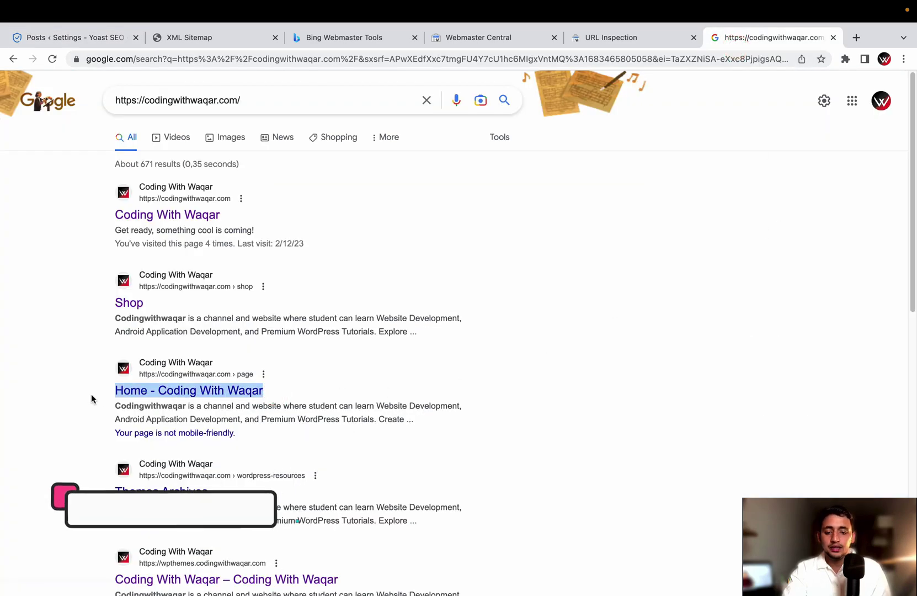
{"action": "left_click", "coordinate": [91, 37]}
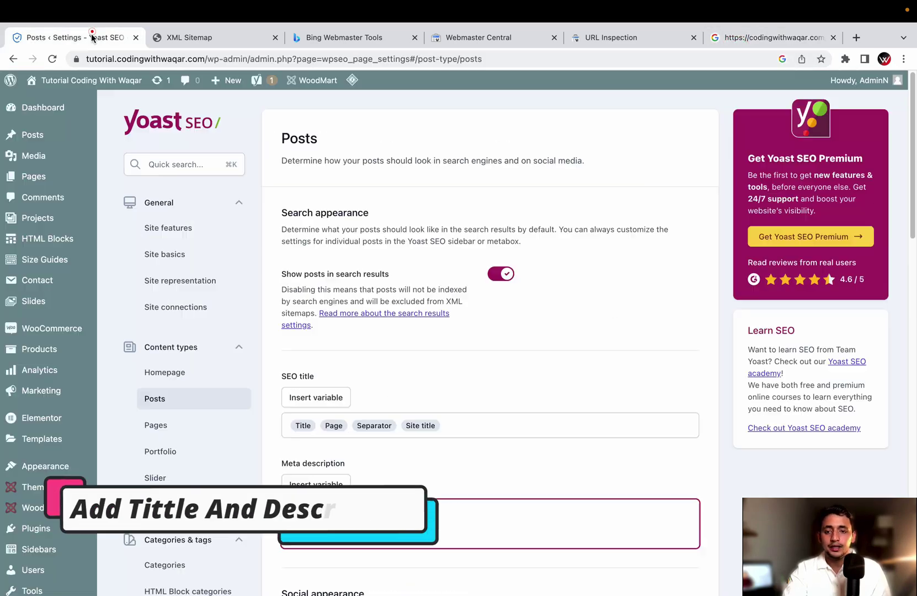
{"action": "left_click", "coordinate": [463, 427]}
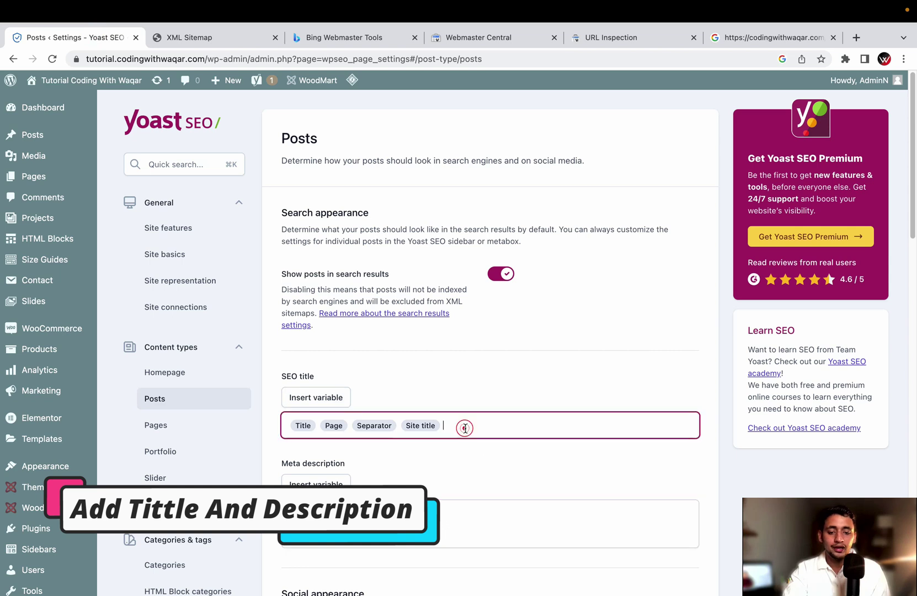
{"action": "left_click", "coordinate": [464, 427]}
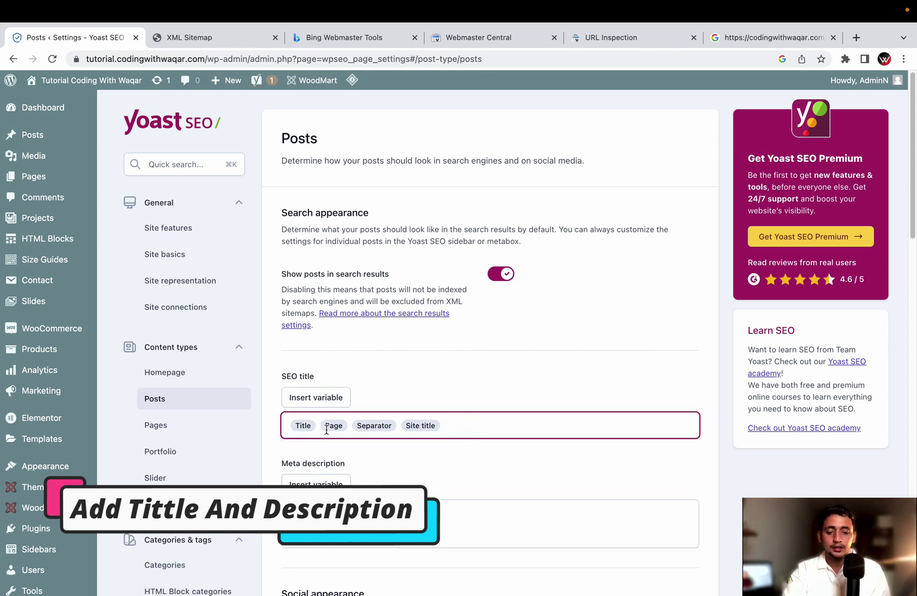
Step: Compare the Google result's description snippet with the empty Posts meta description
{"action": "left_click", "coordinate": [742, 37]}
{"action": "left_click_drag", "start_coordinate": [288, 391], "coordinate": [227, 435]}
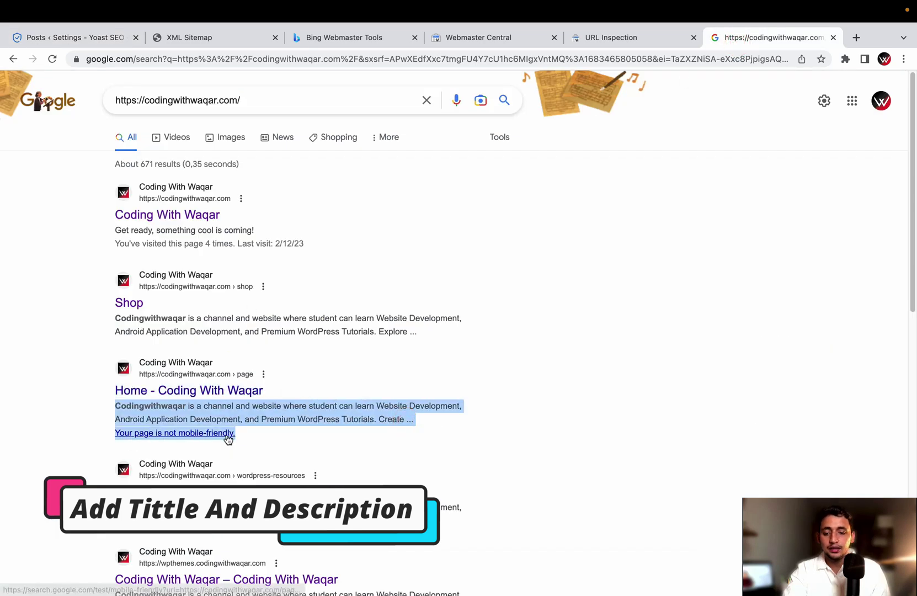
{"action": "left_click", "coordinate": [69, 38]}
{"action": "left_click", "coordinate": [386, 518]}
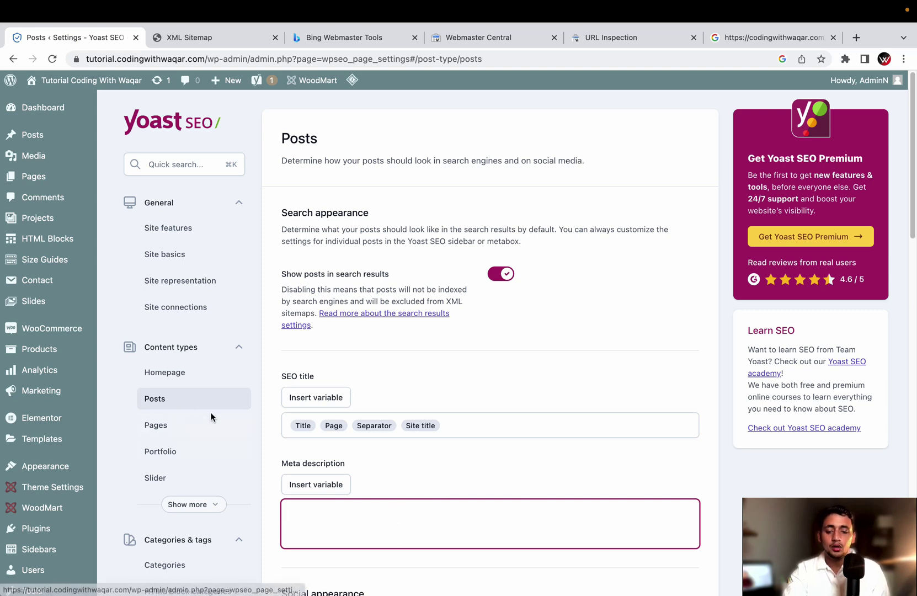
Step: Set the Posts meta description to the %%excerpt%% variable and save
{"action": "scroll", "coordinate": [401, 504], "scroll_direction": "down", "scroll_amount": 3}
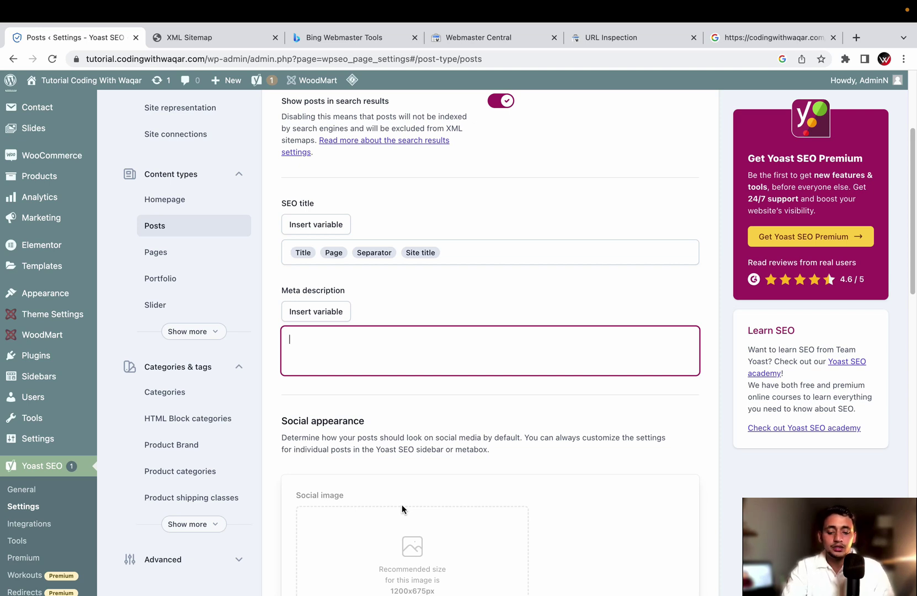
{"action": "type", "text": "%%"}
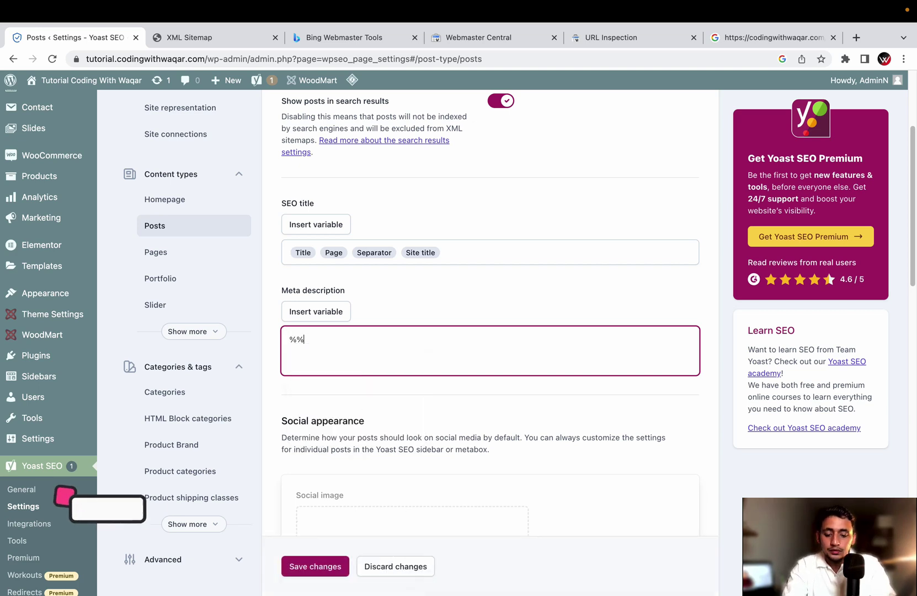
{"action": "type", "text": "exc"}
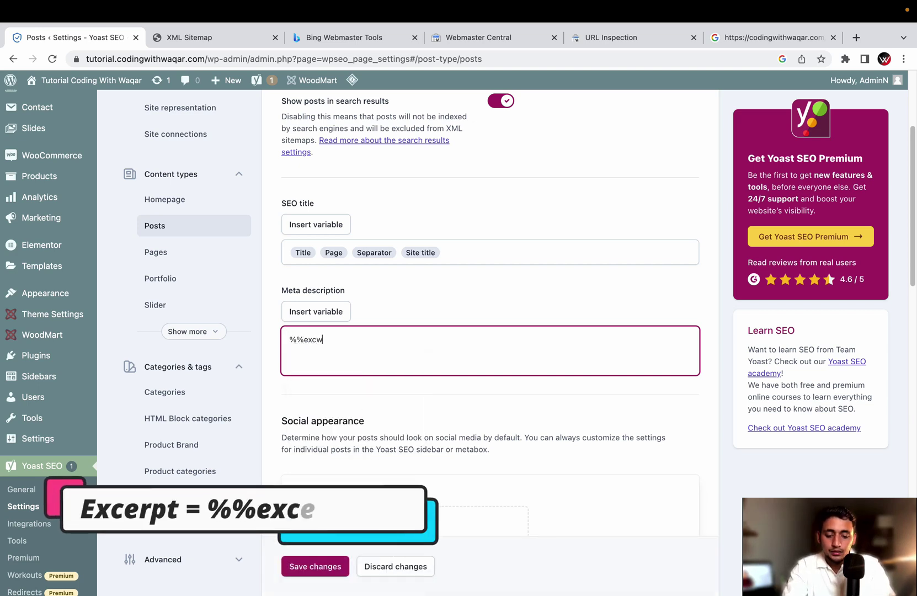
{"action": "type", "text": "erpt"}
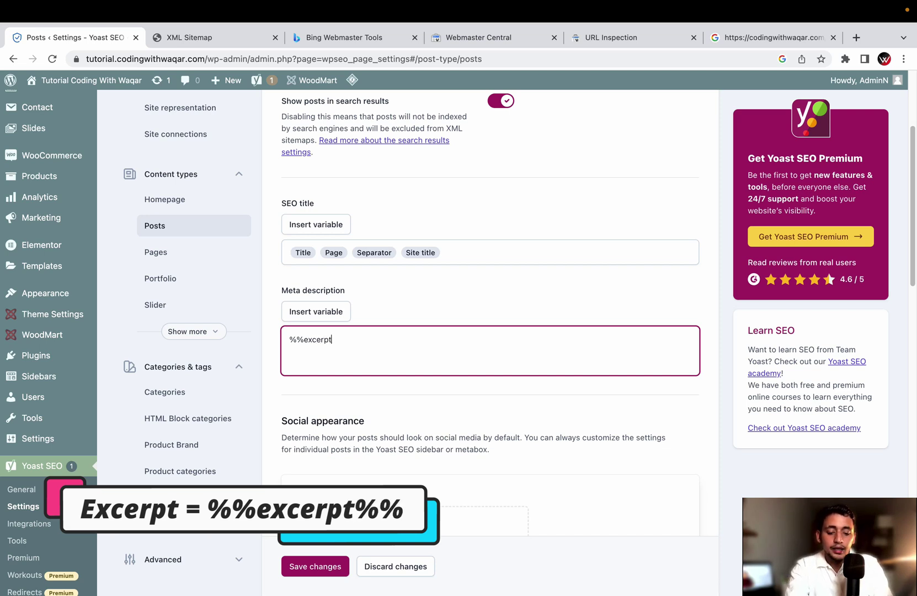
{"action": "type", "text": "%%"}
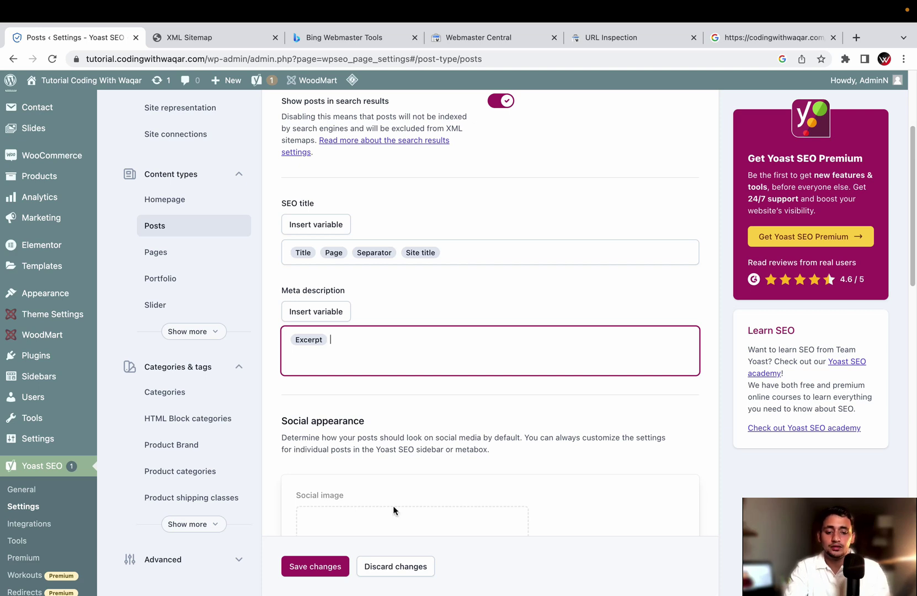
{"action": "left_click", "coordinate": [312, 567]}
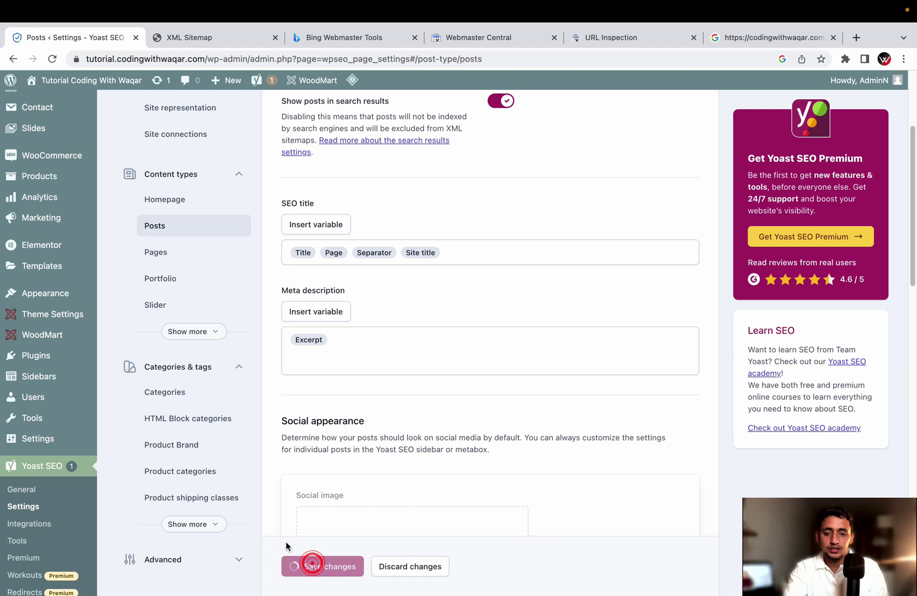
Step: Set the Pages meta description to %%excerpt%% and save the change
{"action": "left_click", "coordinate": [183, 258]}
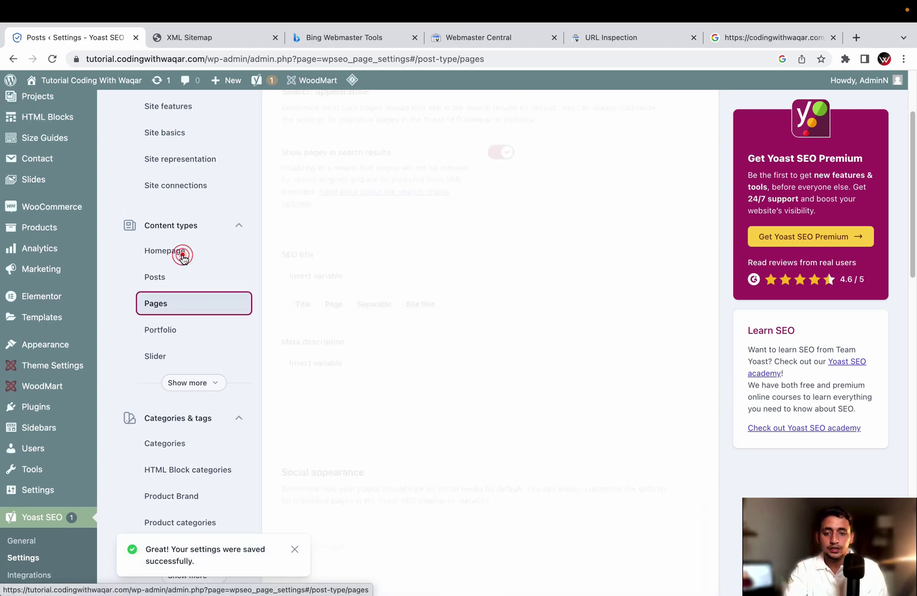
{"action": "left_click", "coordinate": [384, 522]}
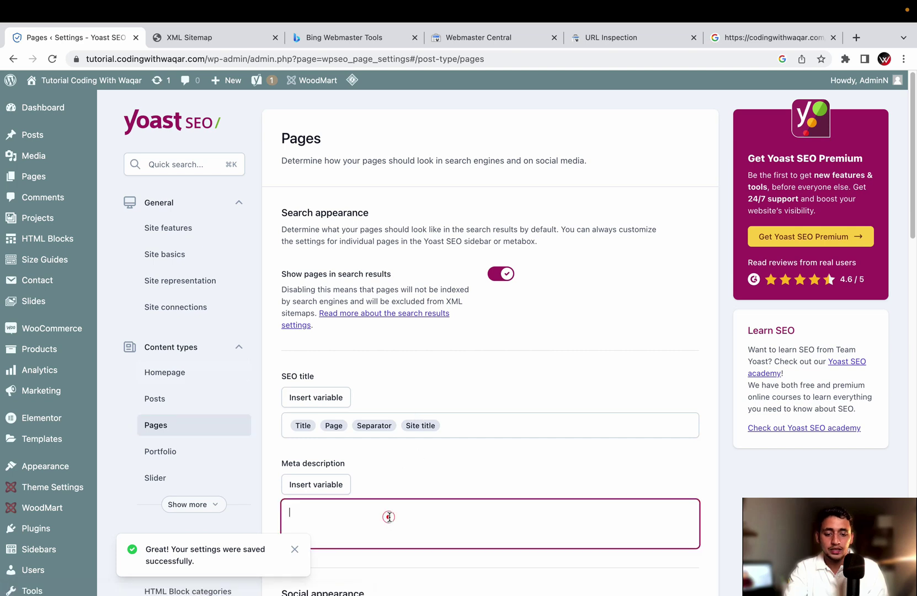
{"action": "type", "text": "%%"}
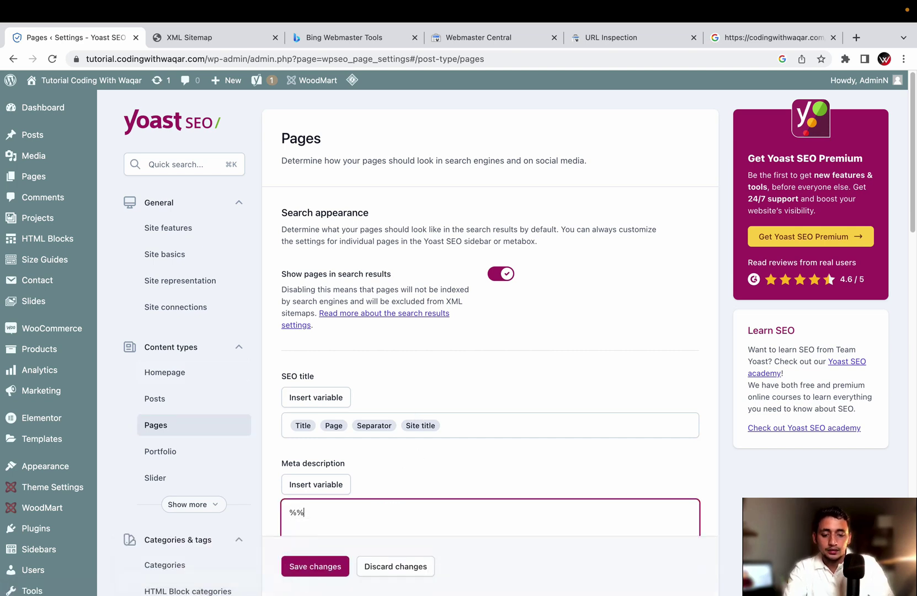
{"action": "type", "text": "exc"}
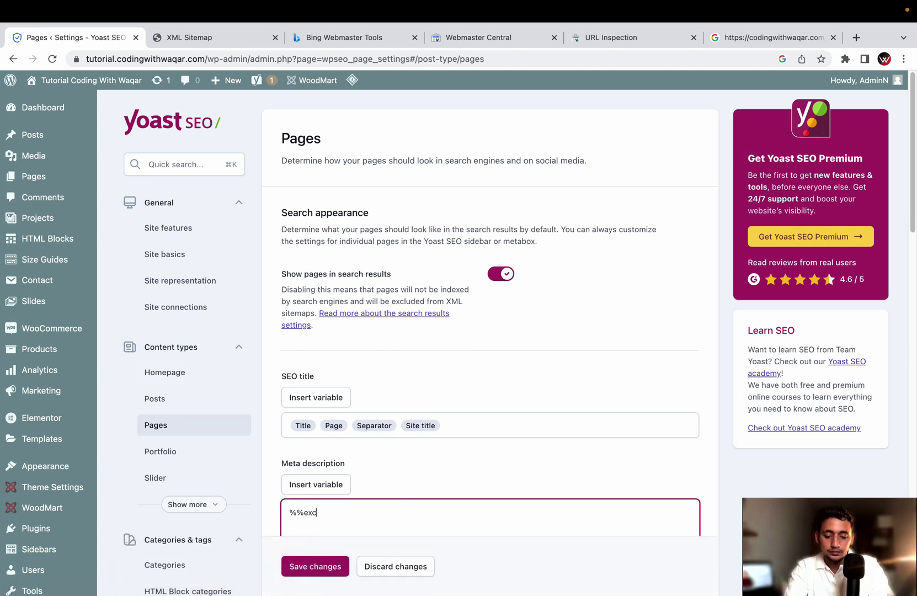
{"action": "type", "text": "erpt%%"}
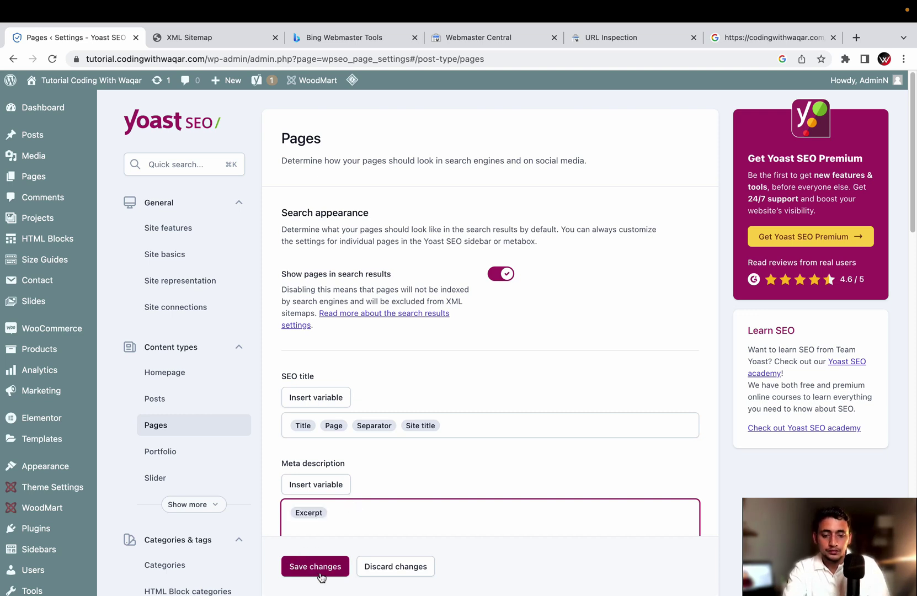
{"action": "left_click", "coordinate": [318, 577]}
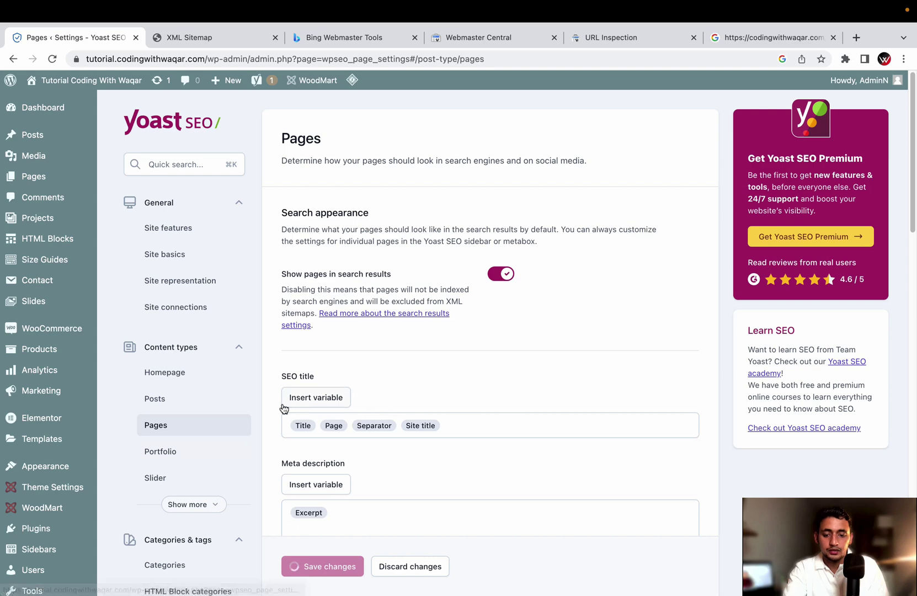
Step: Go to the Portfolio search appearance settings
{"action": "scroll", "coordinate": [207, 407], "scroll_direction": "down", "scroll_amount": 2}
{"action": "scroll", "coordinate": [209, 407], "scroll_direction": "down", "scroll_amount": 4}
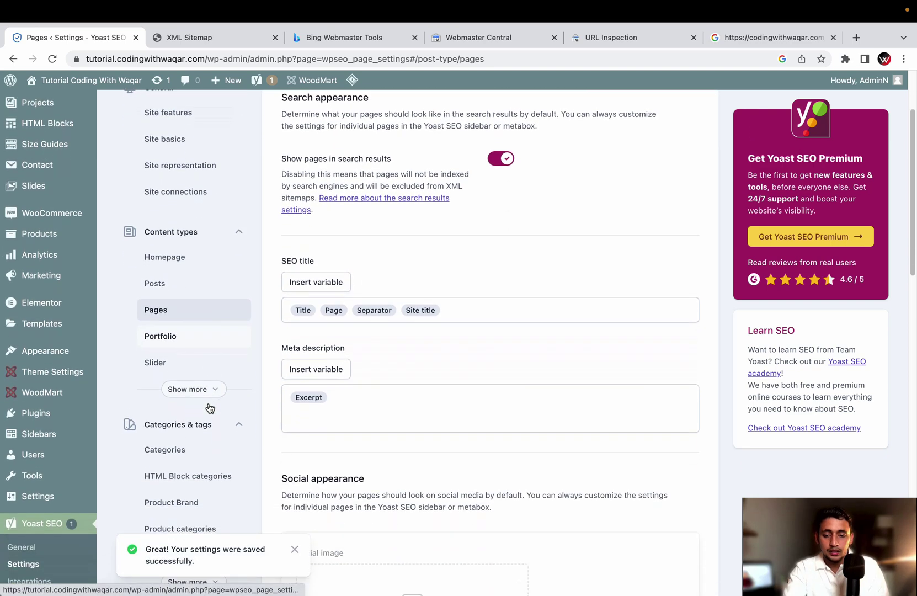
{"action": "scroll", "coordinate": [209, 407], "scroll_direction": "down", "scroll_amount": 2}
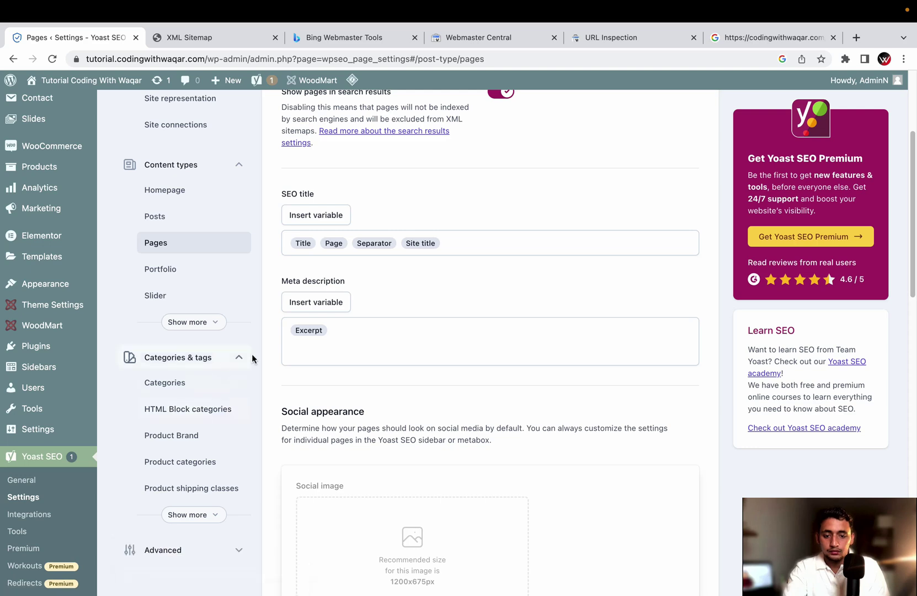
{"action": "scroll", "coordinate": [371, 356], "scroll_direction": "up", "scroll_amount": 8}
{"action": "left_click", "coordinate": [160, 451]}
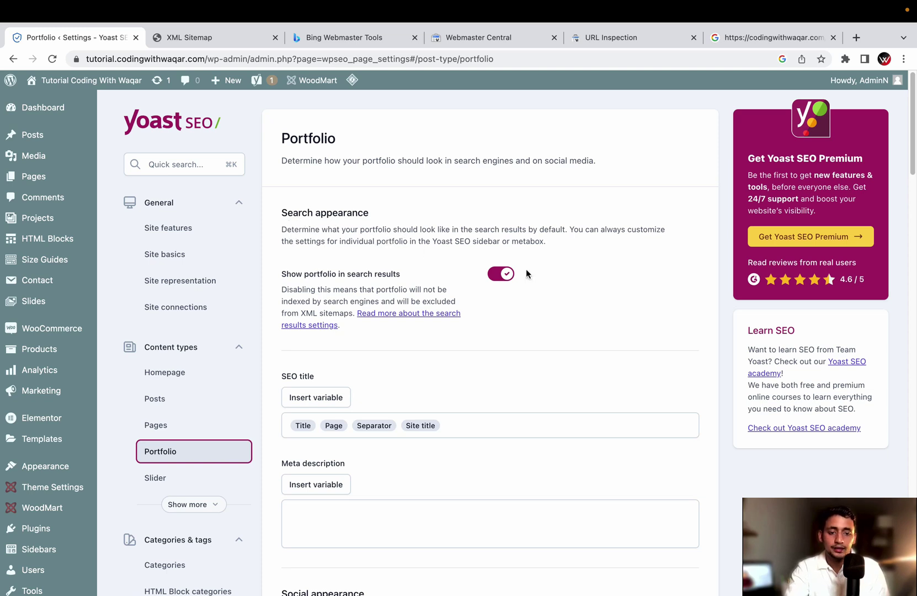
Step: Hide Portfolio, Slider and Size Guides from search results, saving the changes
{"action": "left_click", "coordinate": [506, 274]}
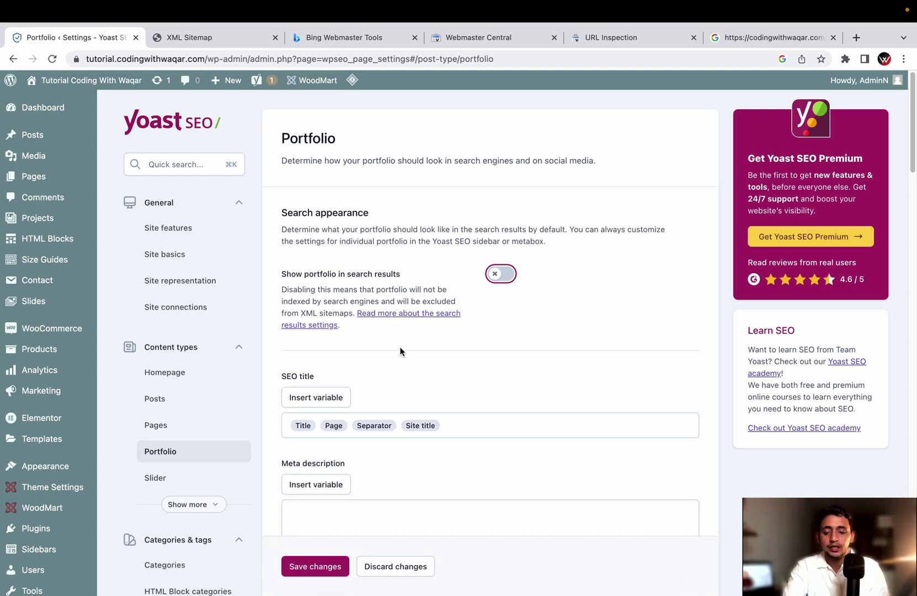
{"action": "left_click", "coordinate": [323, 567]}
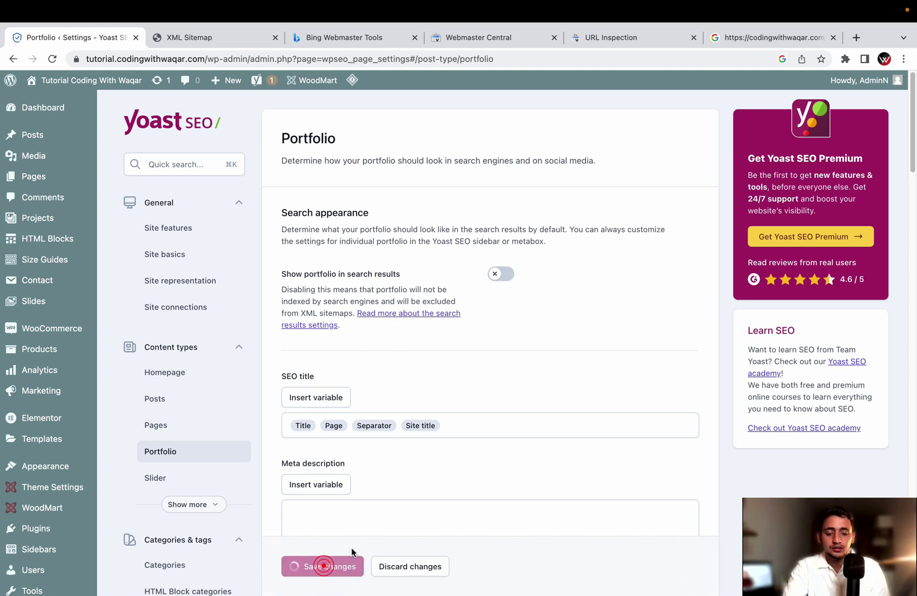
{"action": "left_click", "coordinate": [164, 479]}
{"action": "left_click", "coordinate": [503, 274]}
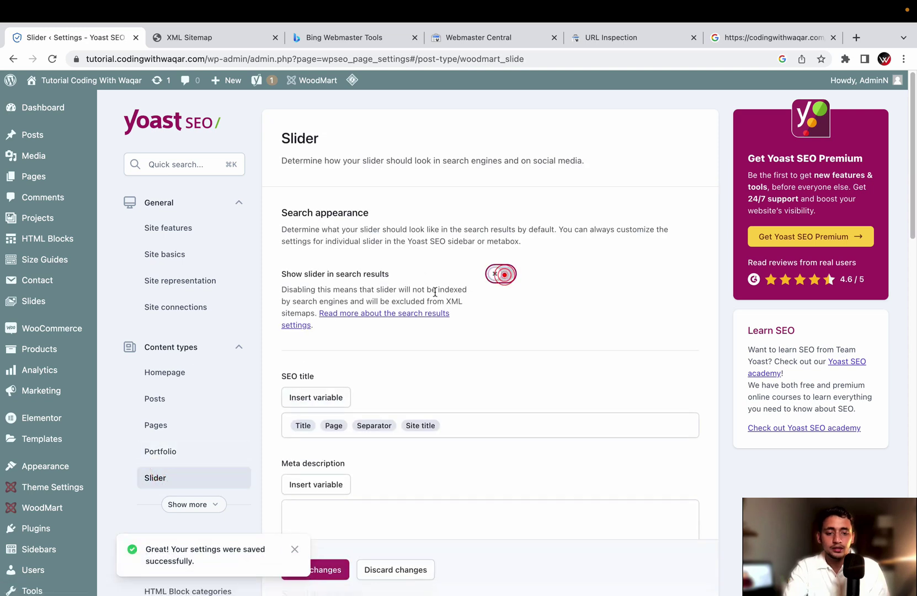
{"action": "left_click", "coordinate": [205, 504]}
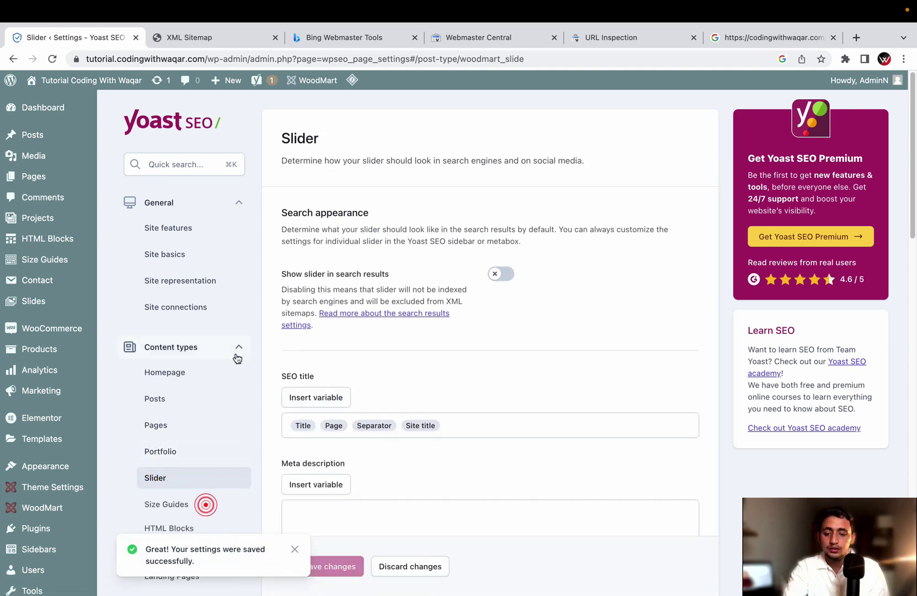
{"action": "scroll", "coordinate": [245, 358], "scroll_direction": "down", "scroll_amount": 3}
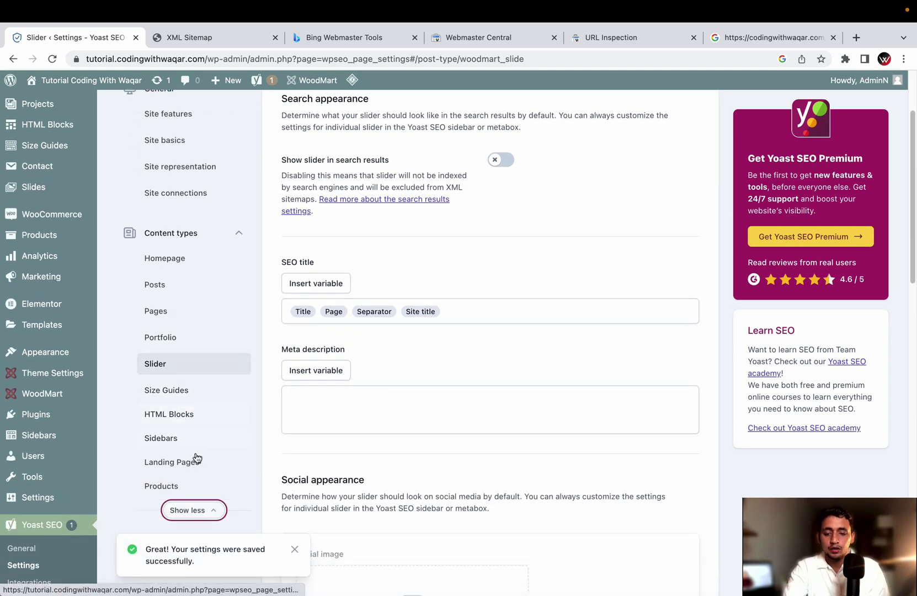
{"action": "left_click", "coordinate": [185, 392]}
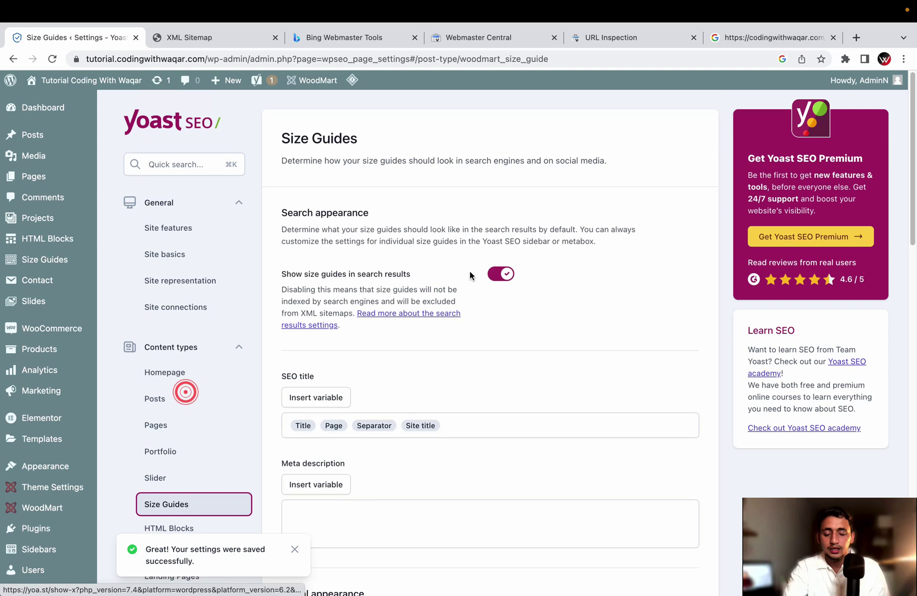
{"action": "left_click", "coordinate": [500, 274]}
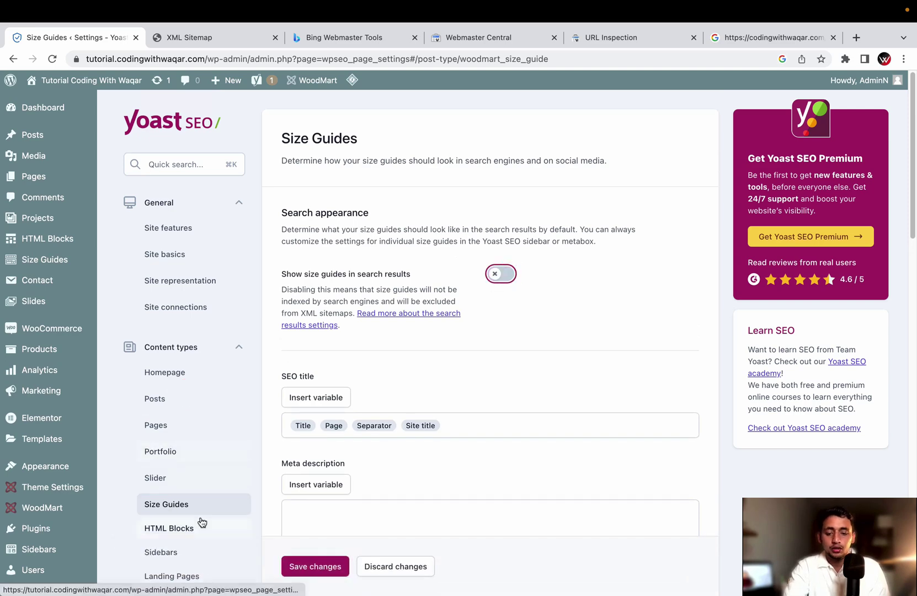
{"action": "left_click", "coordinate": [316, 568]}
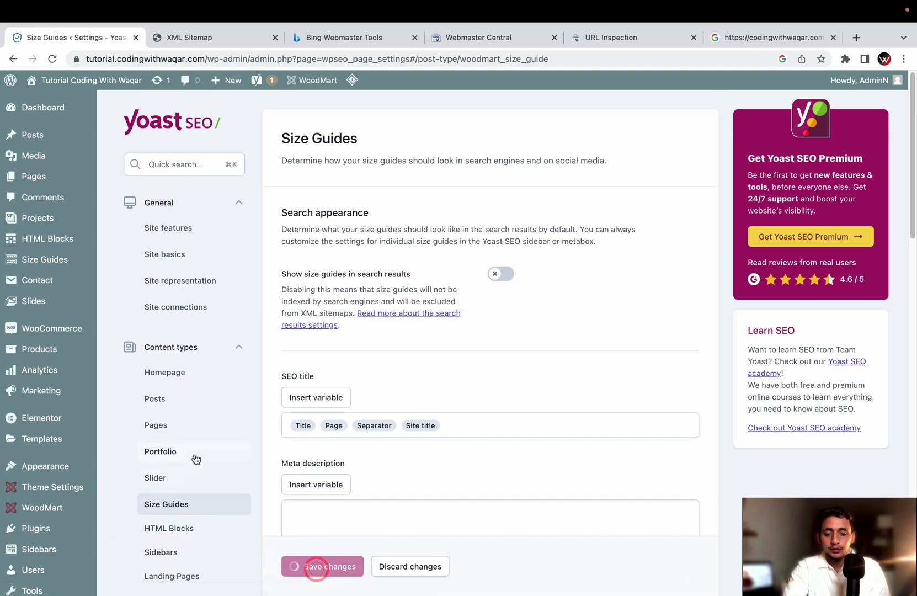
{"action": "scroll", "coordinate": [196, 458], "scroll_direction": "down", "scroll_amount": 5}
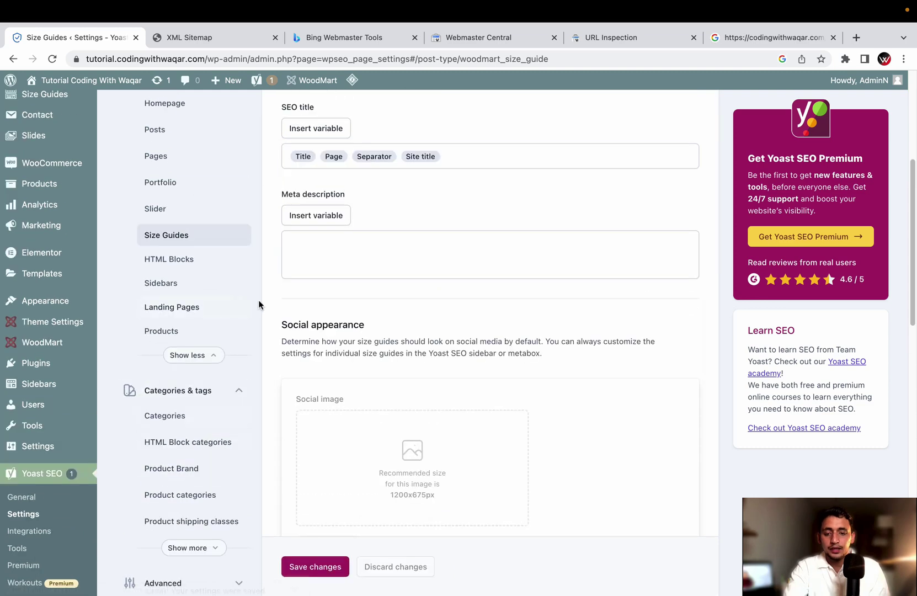
{"action": "left_click", "coordinate": [170, 262]}
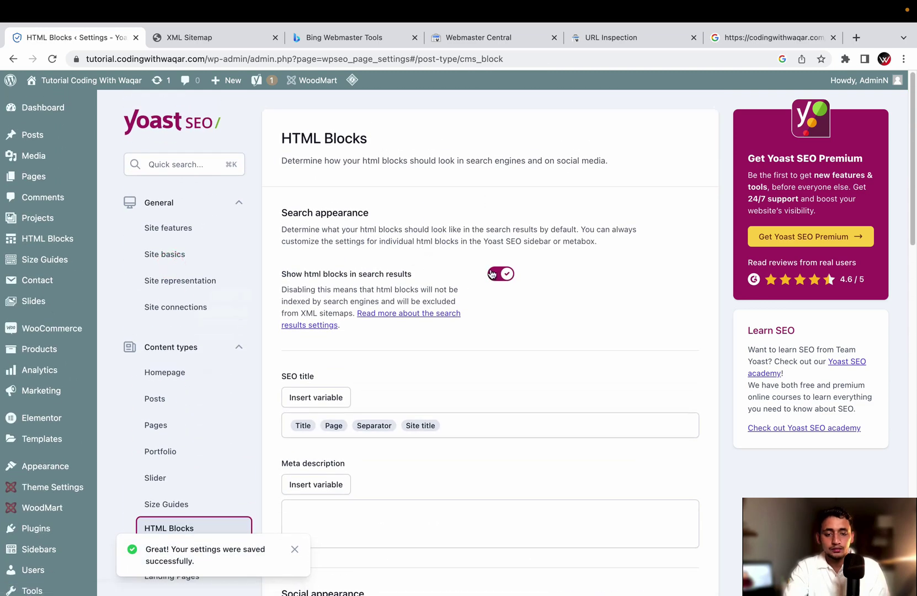
Step: Hide HTML Blocks and Sidebars from search results, saving each
{"action": "left_click", "coordinate": [500, 273]}
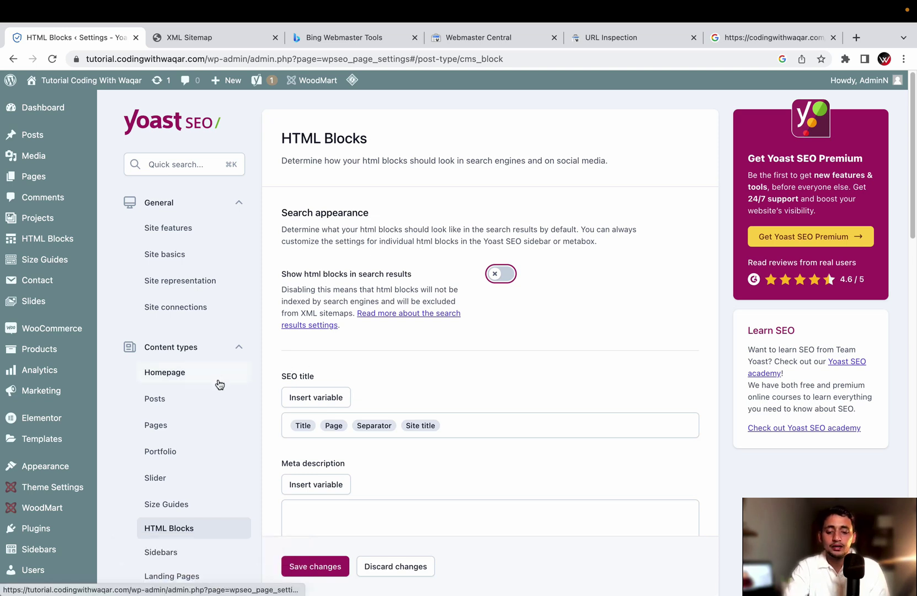
{"action": "left_click", "coordinate": [318, 557]}
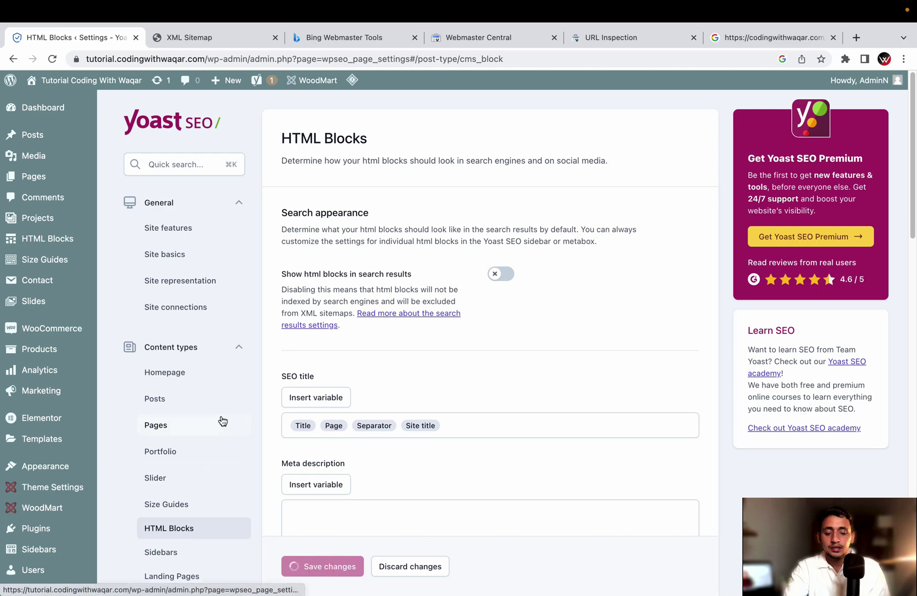
{"action": "scroll", "coordinate": [222, 419], "scroll_direction": "down", "scroll_amount": 1}
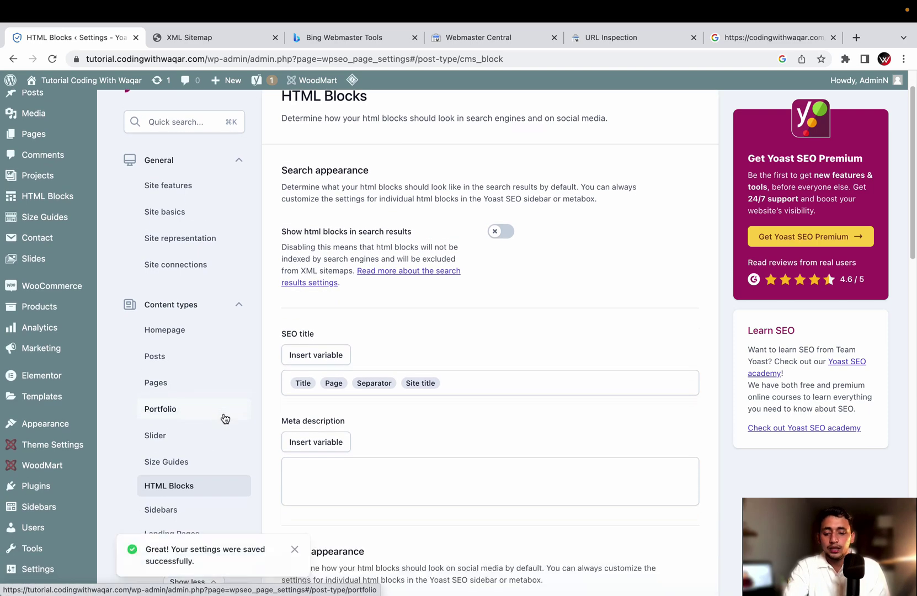
{"action": "scroll", "coordinate": [215, 413], "scroll_direction": "down", "scroll_amount": 4}
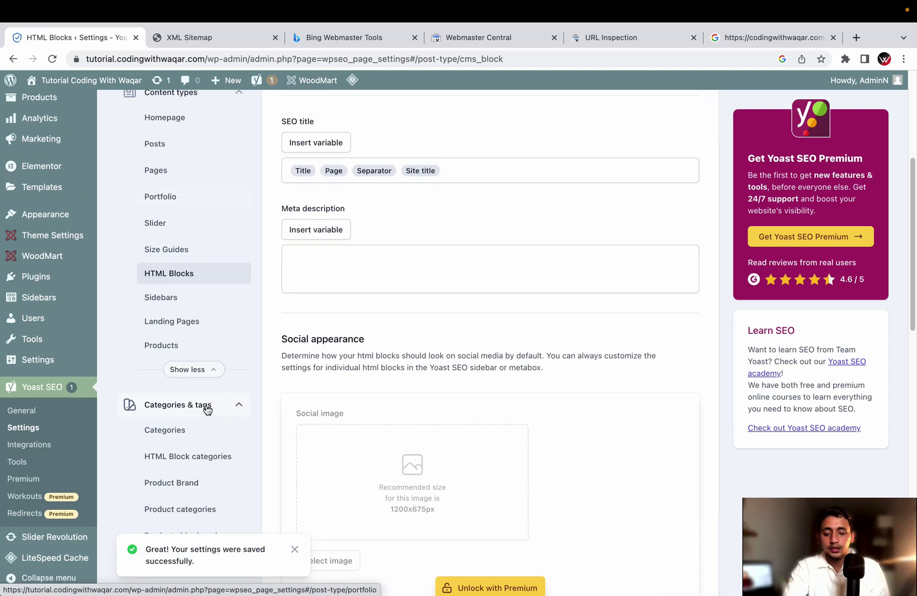
{"action": "left_click", "coordinate": [166, 297]}
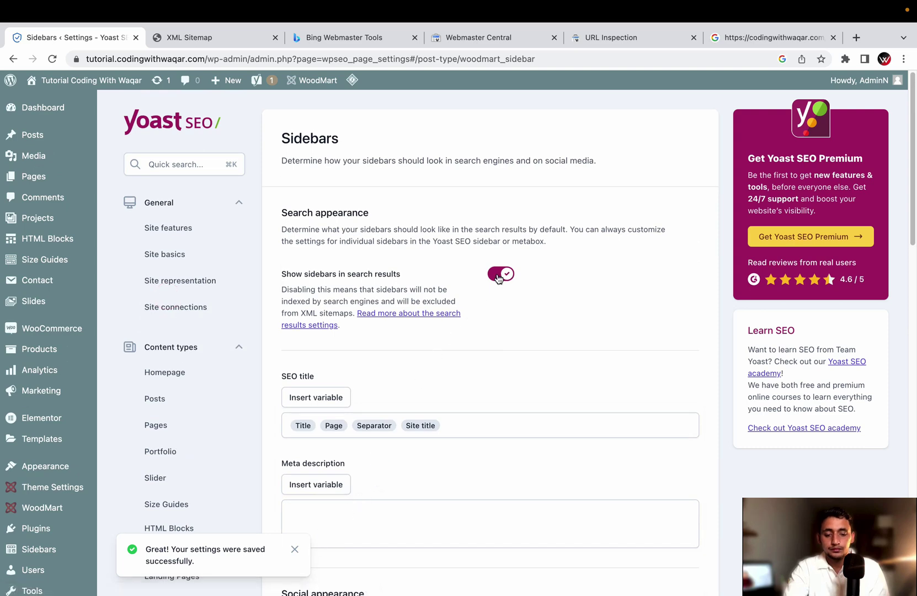
{"action": "triple_click", "coordinate": [498, 279]}
{"action": "scroll", "coordinate": [248, 386], "scroll_direction": "down", "scroll_amount": 1}
{"action": "left_click", "coordinate": [330, 568]}
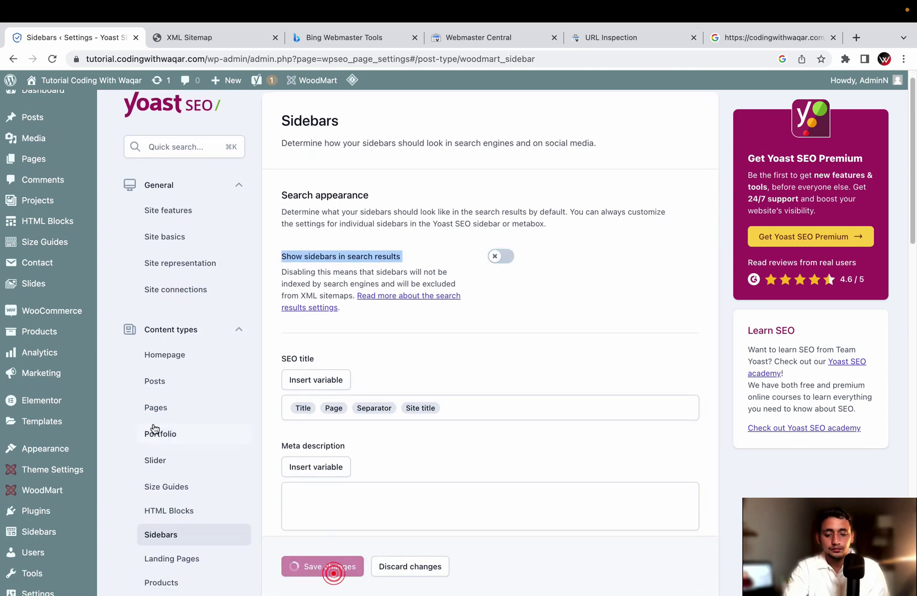
Step: Hide Landing Pages from search results and save the change
{"action": "scroll", "coordinate": [157, 430], "scroll_direction": "down", "scroll_amount": 3}
{"action": "left_click", "coordinate": [196, 473]}
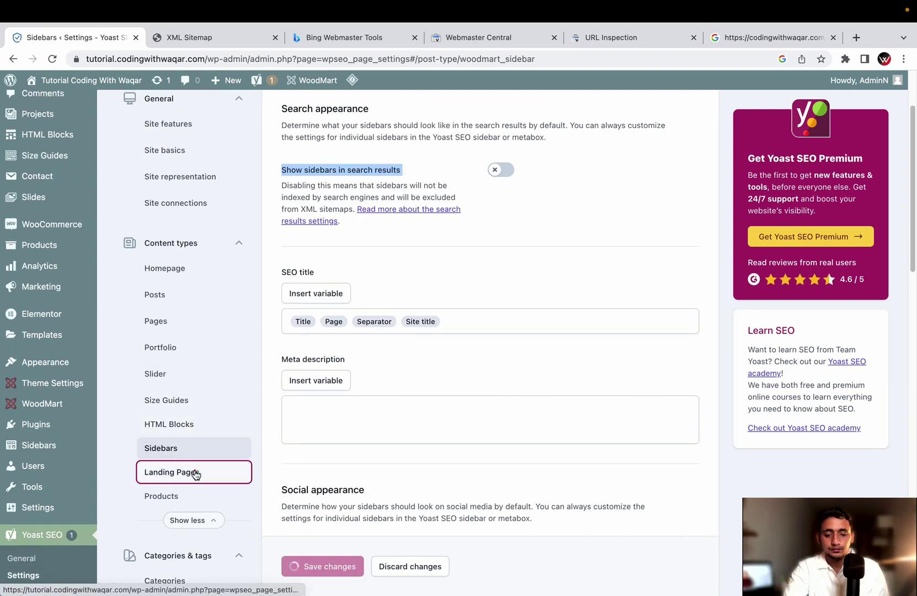
{"action": "left_click", "coordinate": [499, 274]}
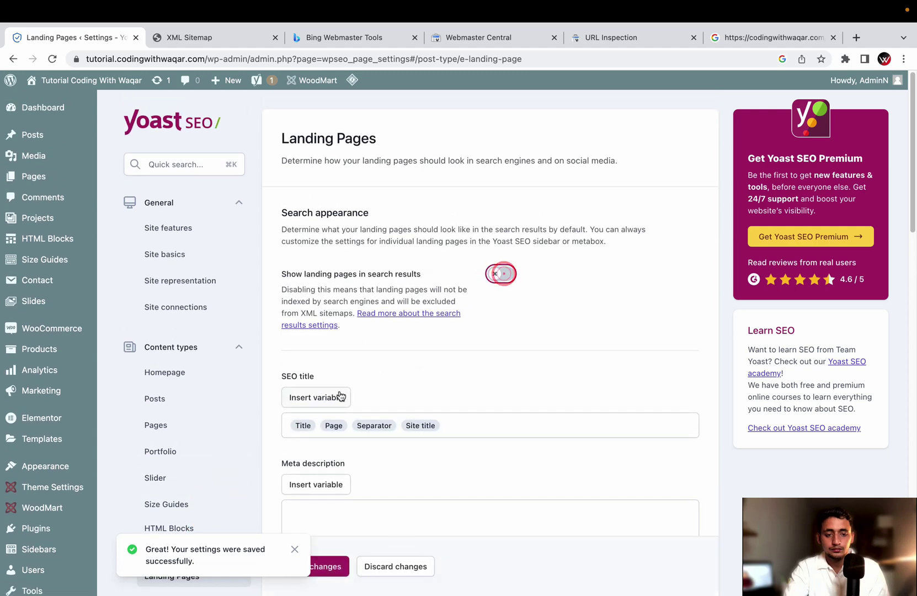
{"action": "left_click", "coordinate": [330, 566]}
{"action": "scroll", "coordinate": [160, 331], "scroll_direction": "down", "scroll_amount": 10}
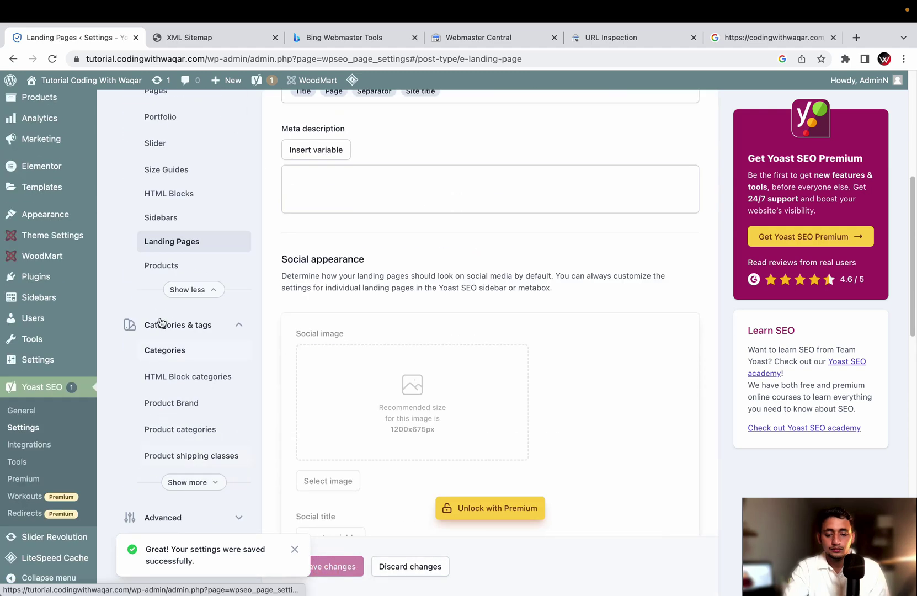
{"action": "left_click", "coordinate": [175, 272]}
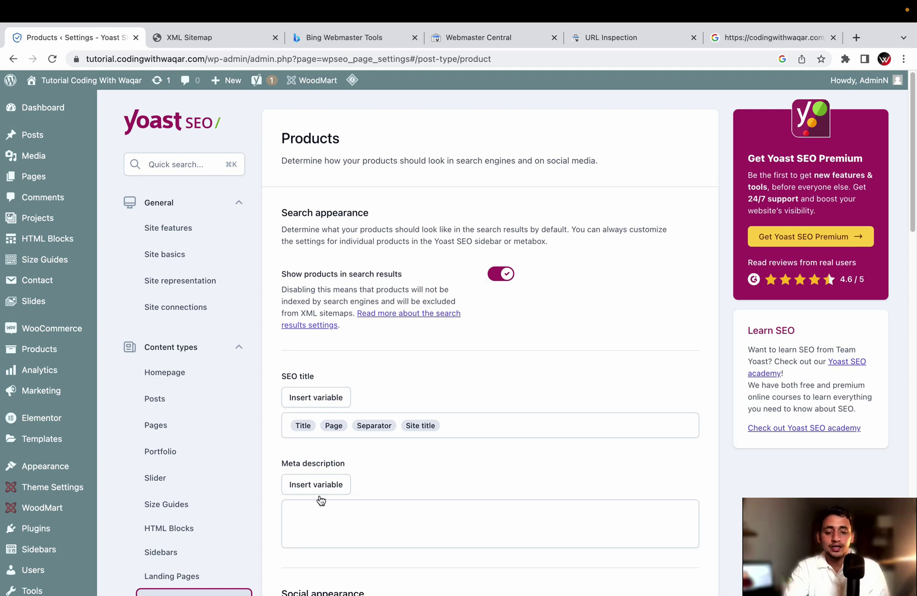
Step: Save %%excerpt%% as the Products meta description, then collapse Content types and Categories & tags
{"action": "left_click", "coordinate": [325, 516]}
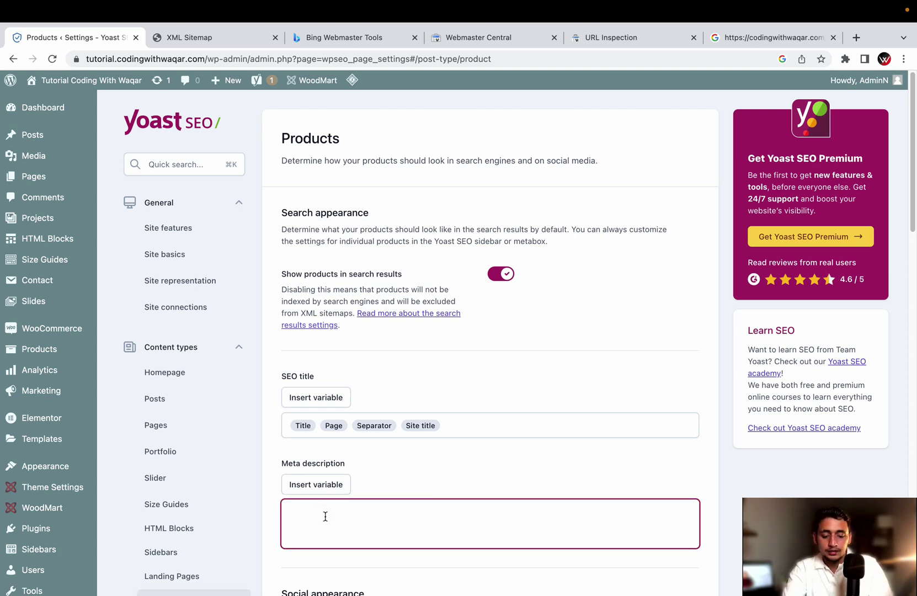
{"action": "type", "text": "%%excerpt"}
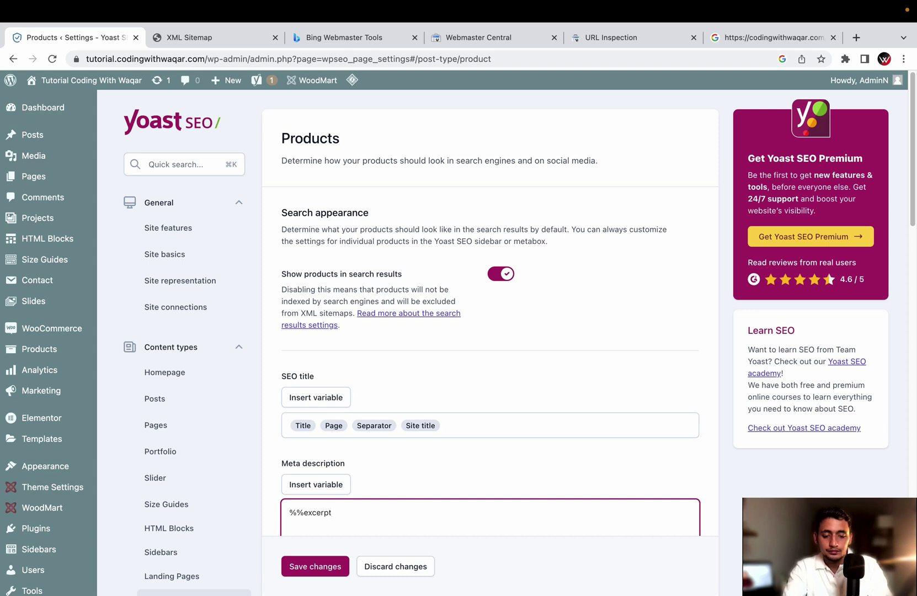
{"action": "type", "text": "%%"}
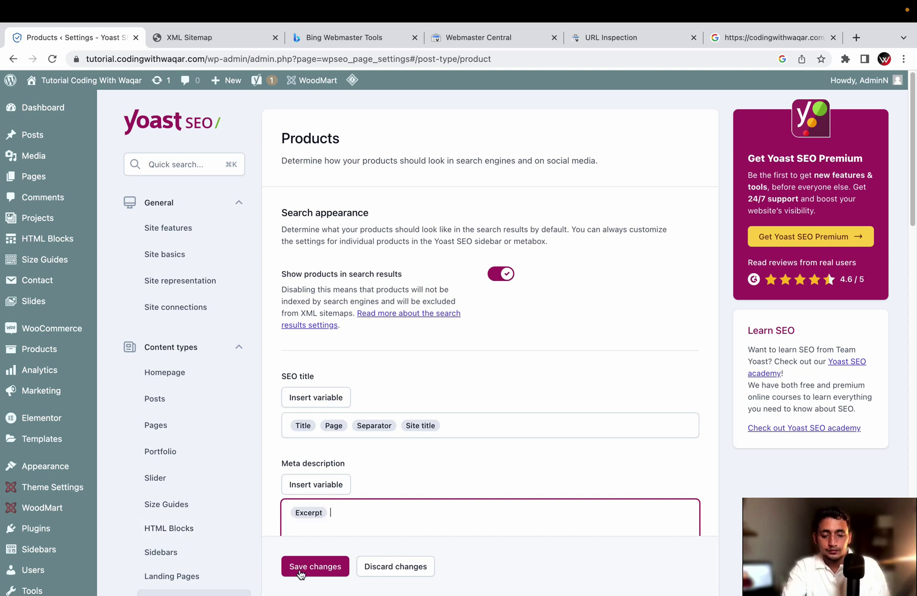
{"action": "left_click", "coordinate": [301, 574]}
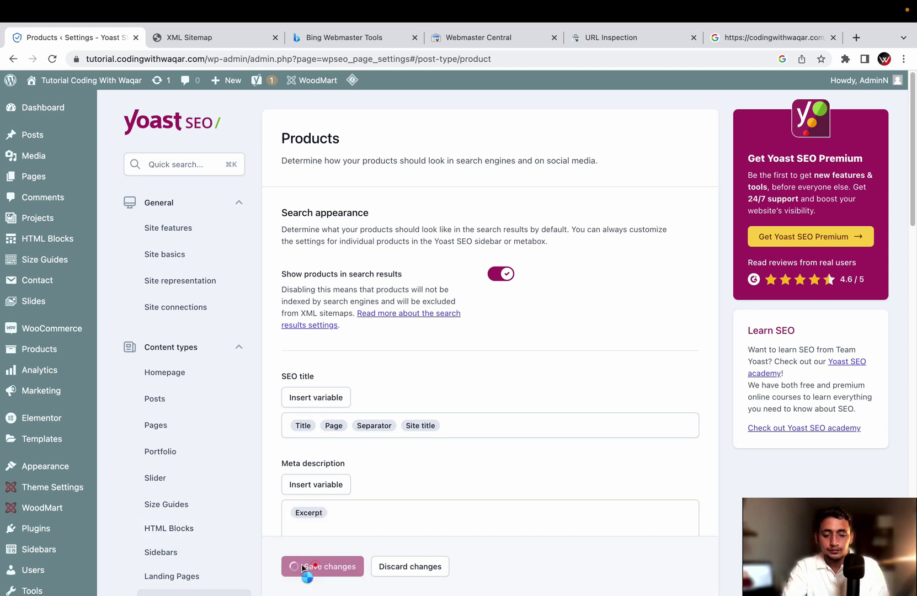
{"action": "left_click", "coordinate": [240, 346]}
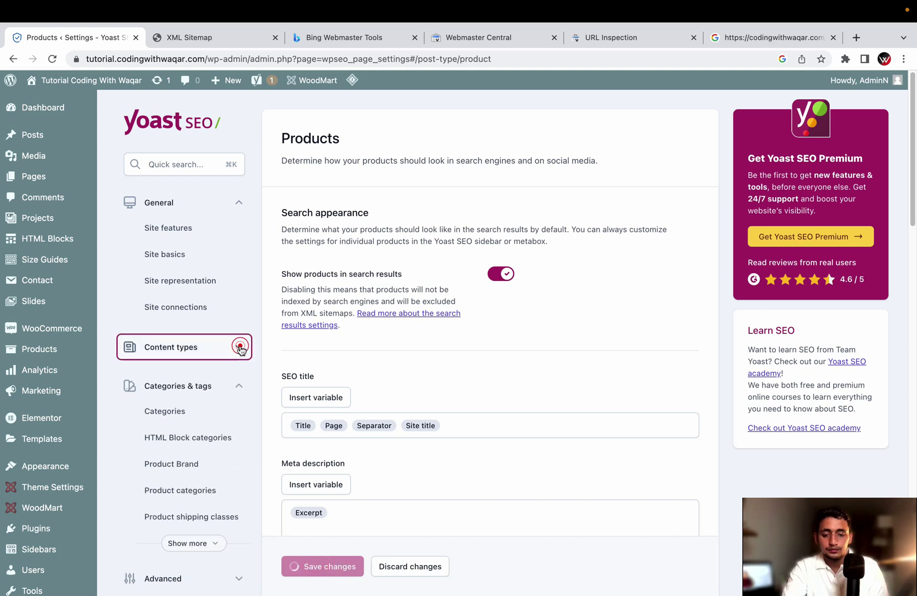
{"action": "left_click", "coordinate": [237, 390]}
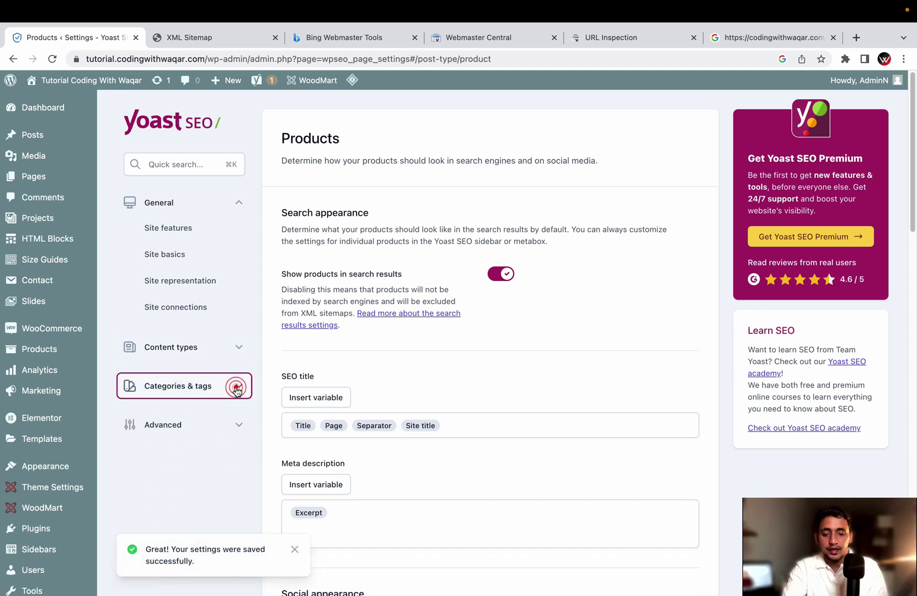
Step: Open Advanced > RSS and scroll down to the Available variables table
{"action": "left_click", "coordinate": [239, 423]}
{"action": "scroll", "coordinate": [240, 424], "scroll_direction": "down", "scroll_amount": 1}
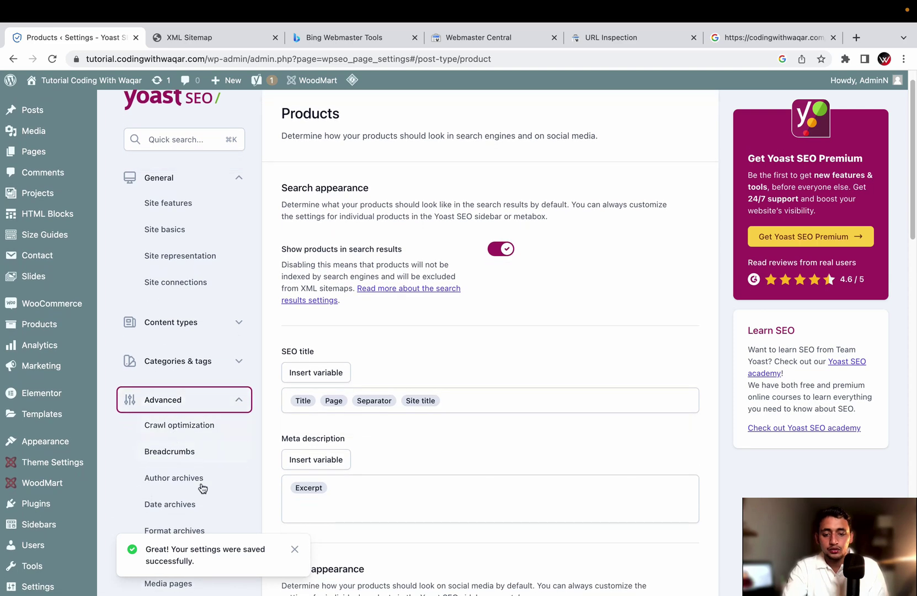
{"action": "scroll", "coordinate": [215, 493], "scroll_direction": "down", "scroll_amount": 3}
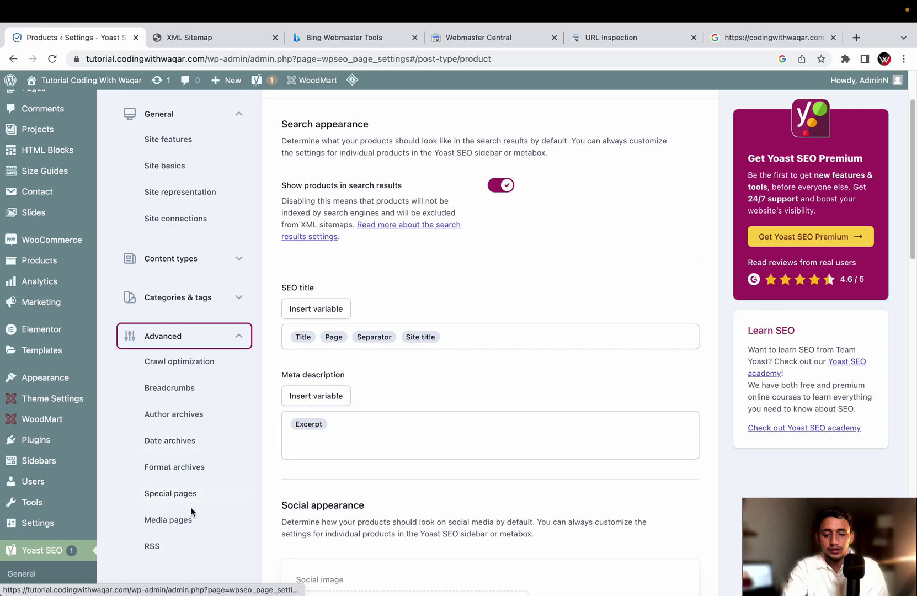
{"action": "left_click", "coordinate": [185, 545]}
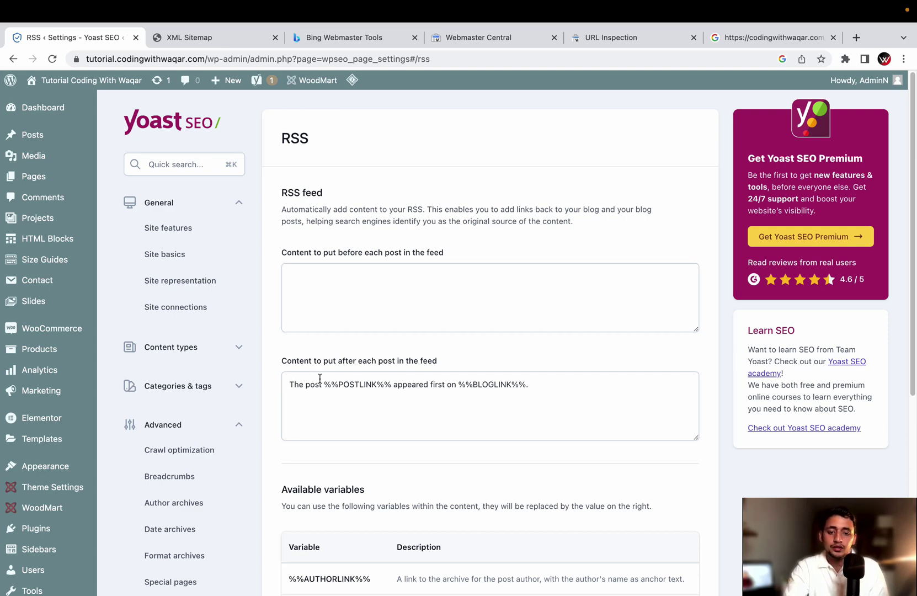
{"action": "scroll", "coordinate": [380, 381], "scroll_direction": "down", "scroll_amount": 5}
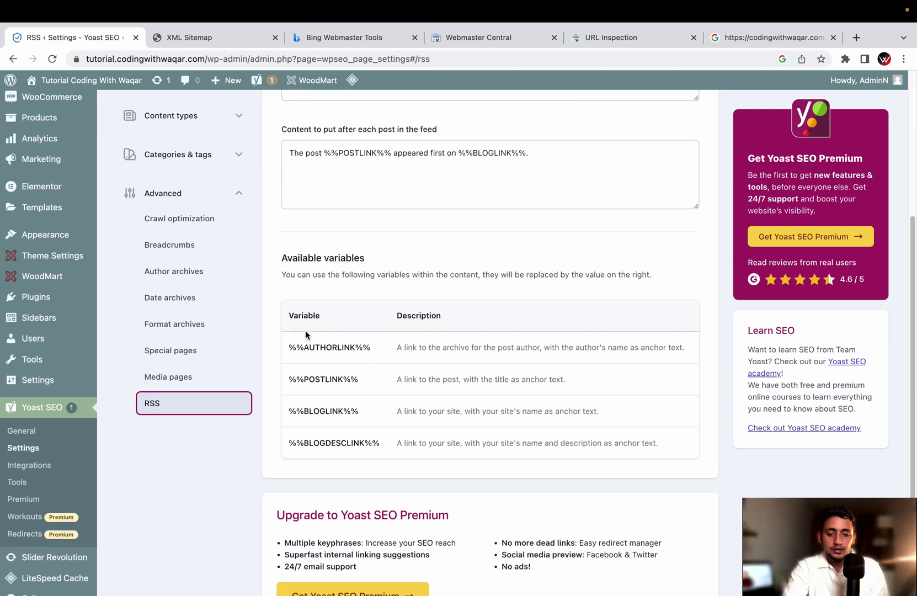
{"action": "scroll", "coordinate": [392, 354], "scroll_direction": "down", "scroll_amount": 1}
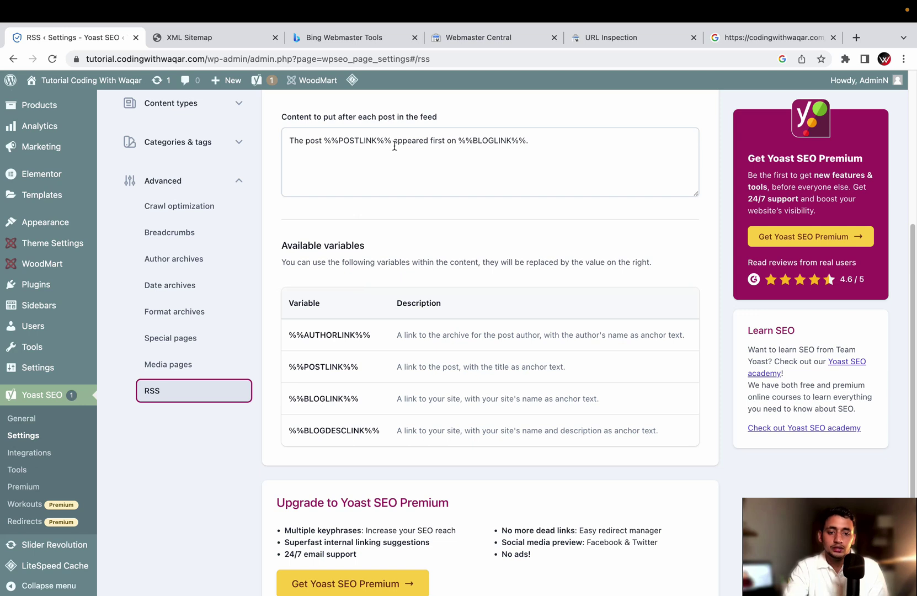
Step: Replace the after-post feed content with %%AUTHORLINK%%, adding %%POSTLINK%% on a second line
{"action": "left_click_drag", "start_coordinate": [373, 334], "coordinate": [284, 341]}
{"action": "key", "text": "ctrl+c"}
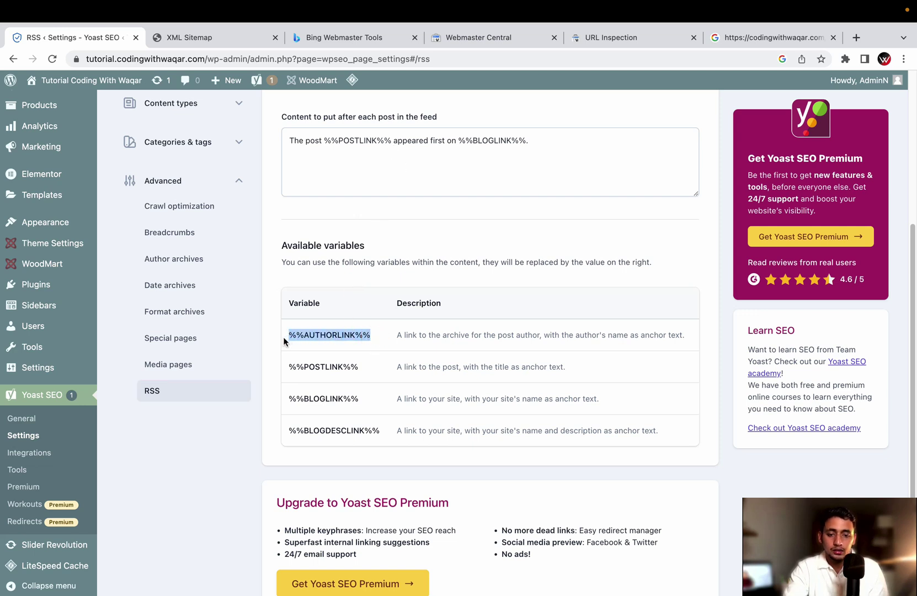
{"action": "left_click", "coordinate": [384, 170]}
{"action": "key", "text": "ctrl+a"}
{"action": "key", "text": "ctrl+v"}
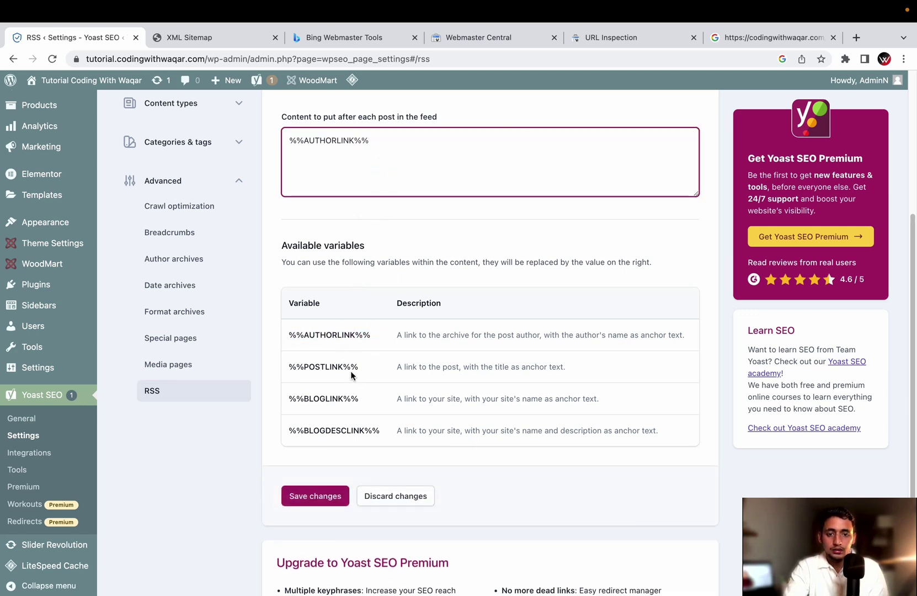
{"action": "left_click", "coordinate": [361, 375]}
{"action": "left_click_drag", "start_coordinate": [361, 374], "coordinate": [291, 368]}
{"action": "key", "text": "ctrl+c"}
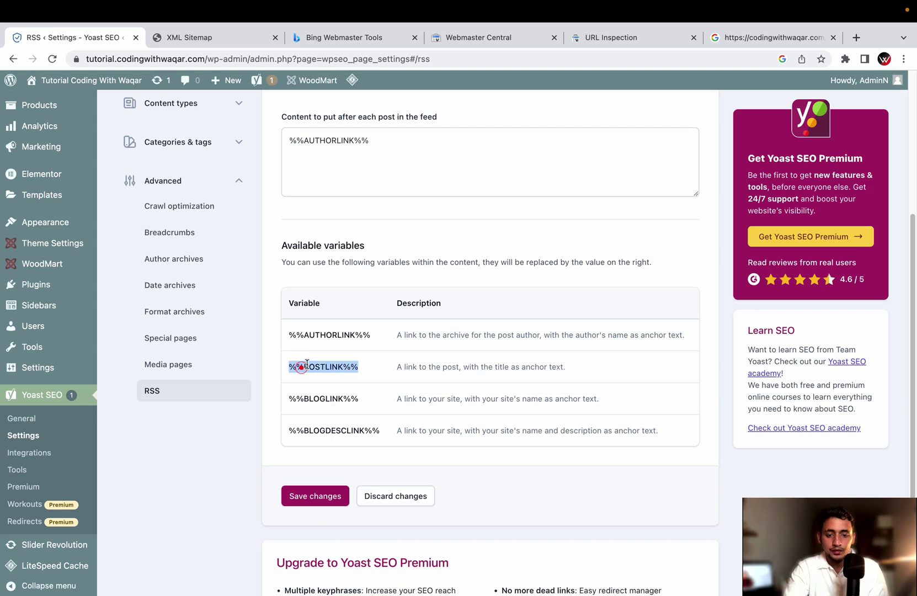
{"action": "left_click", "coordinate": [389, 137]}
{"action": "key", "text": "Return"}
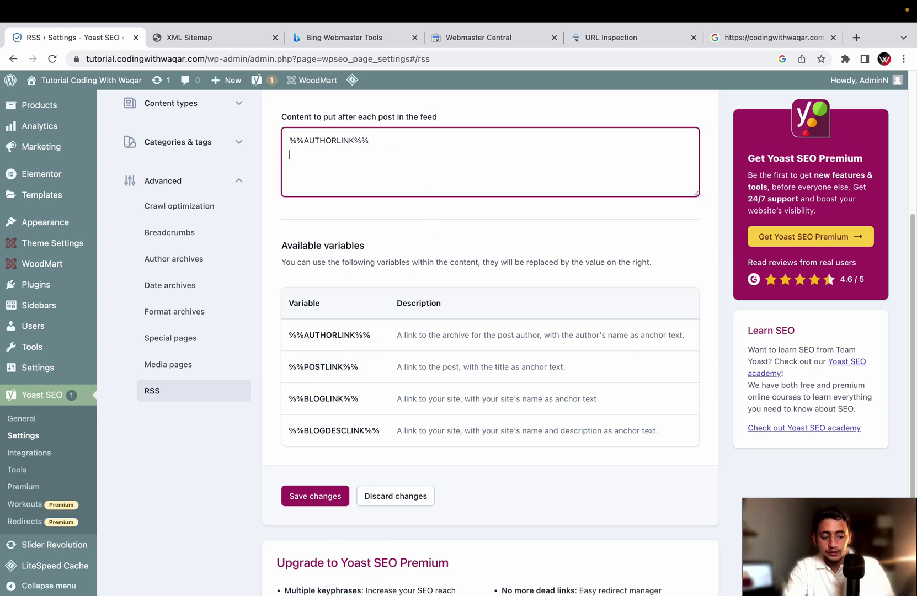
{"action": "key", "text": "ctrl+v"}
Step: Add %%BLOGLINK%% on a third line and save the RSS settings
{"action": "triple_click", "coordinate": [331, 398]}
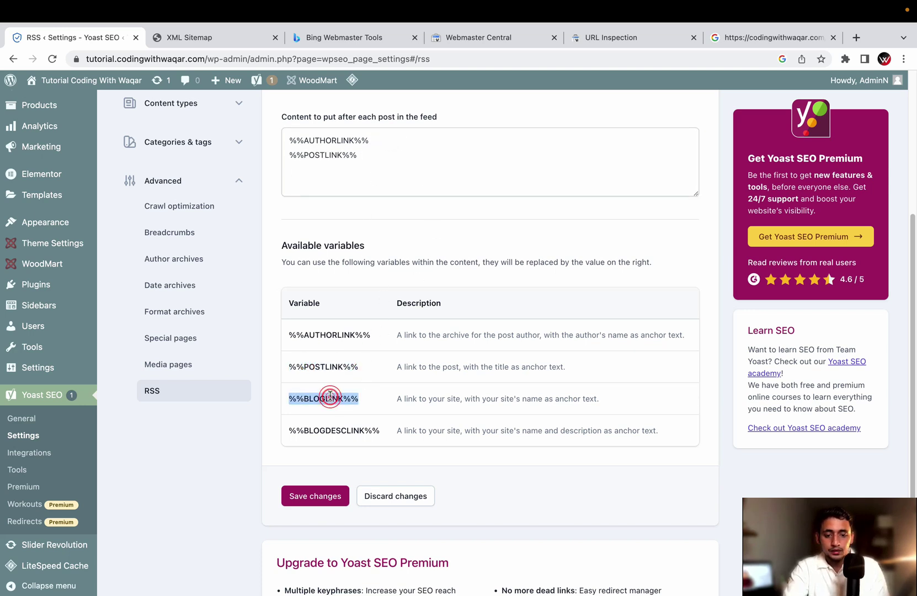
{"action": "key", "text": "ctrl+c"}
{"action": "left_click", "coordinate": [378, 142]}
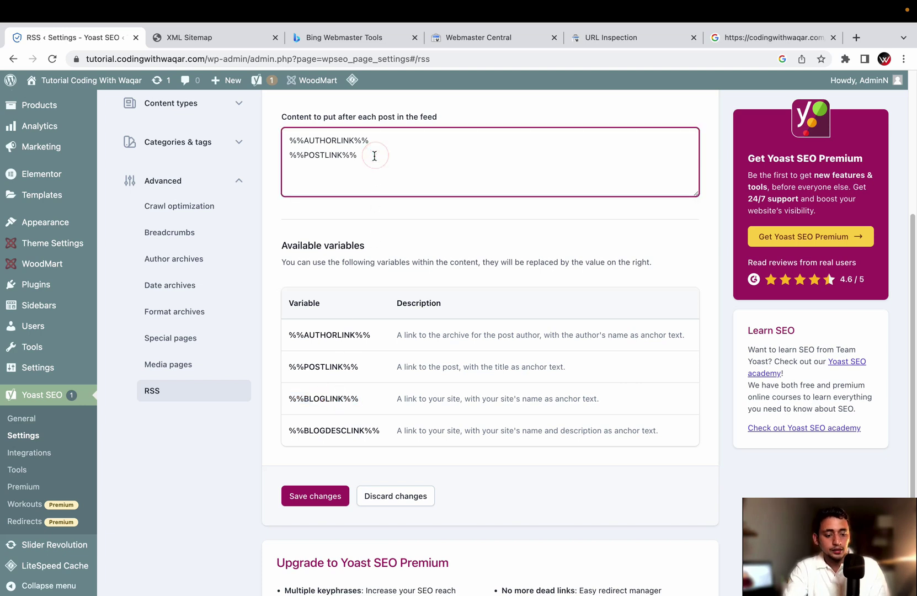
{"action": "key", "text": "Return"}
{"action": "key", "text": "ctrl+v"}
{"action": "left_click", "coordinate": [312, 495]}
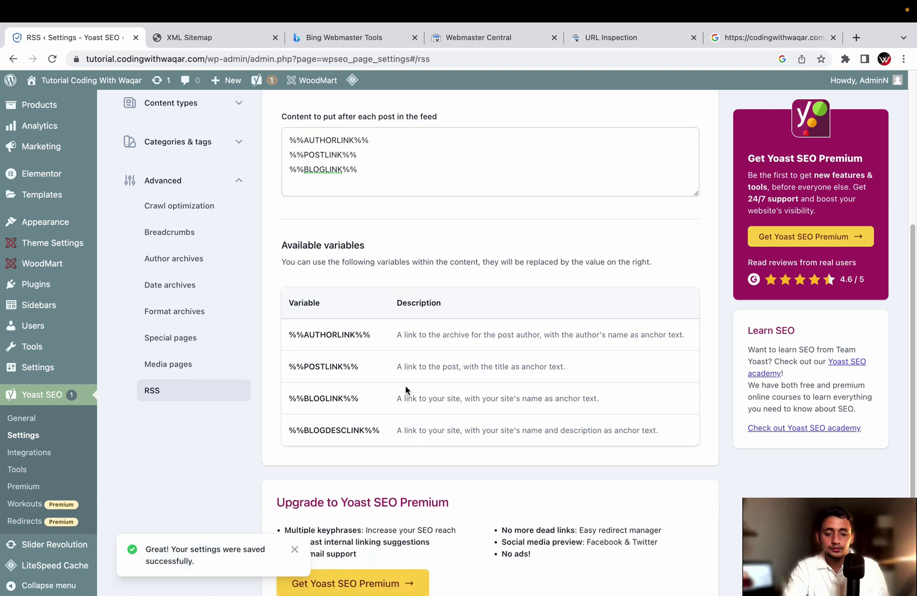
{"action": "scroll", "coordinate": [405, 387], "scroll_direction": "down", "scroll_amount": 1}
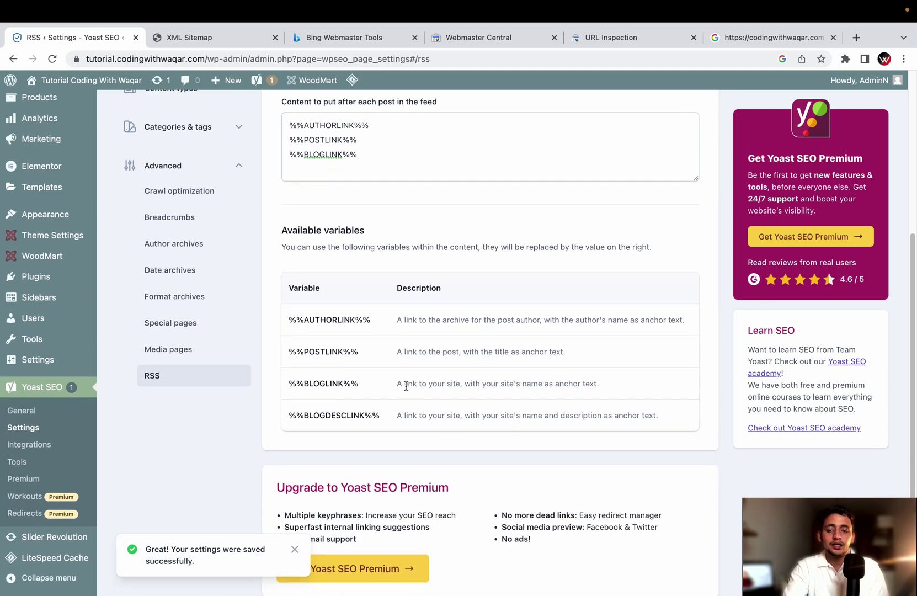
{"action": "scroll", "coordinate": [406, 386], "scroll_direction": "up", "scroll_amount": 5}
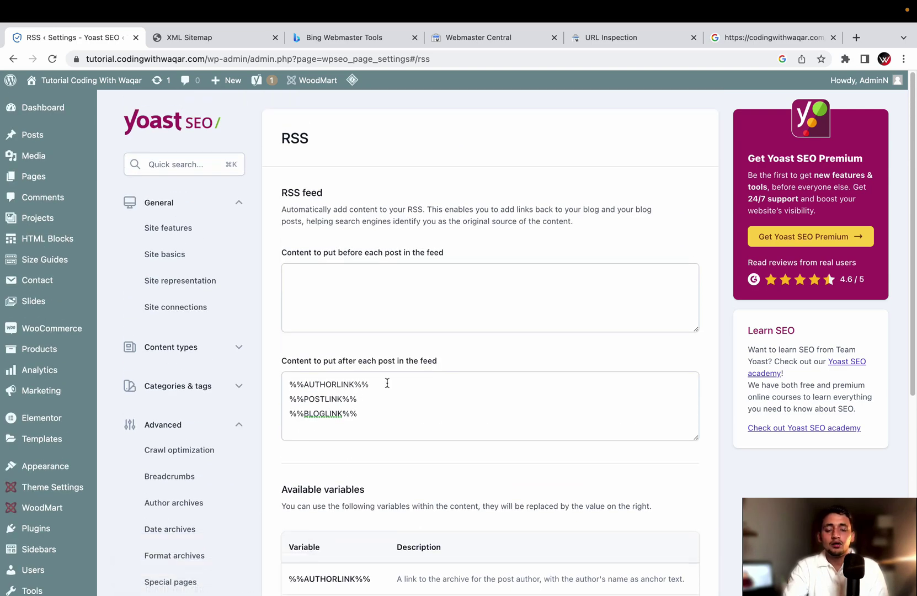
{"action": "mouse_move", "coordinate": [15, 389]}
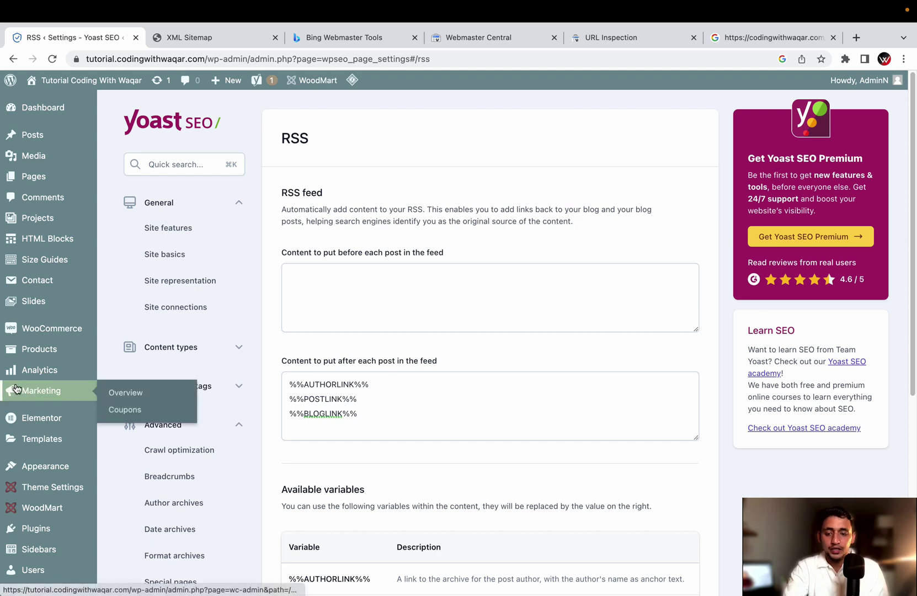
{"action": "mouse_move", "coordinate": [40, 134]}
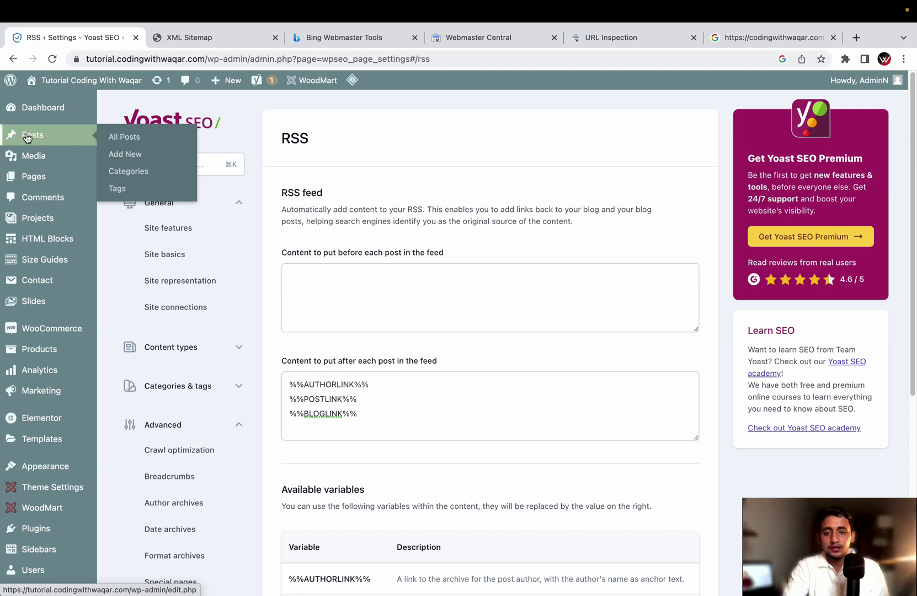
Step: Open 'Exploring Atlanta's modern homes' from All Posts in a new tab and dismiss the plugin notice
{"action": "left_click", "coordinate": [28, 137]}
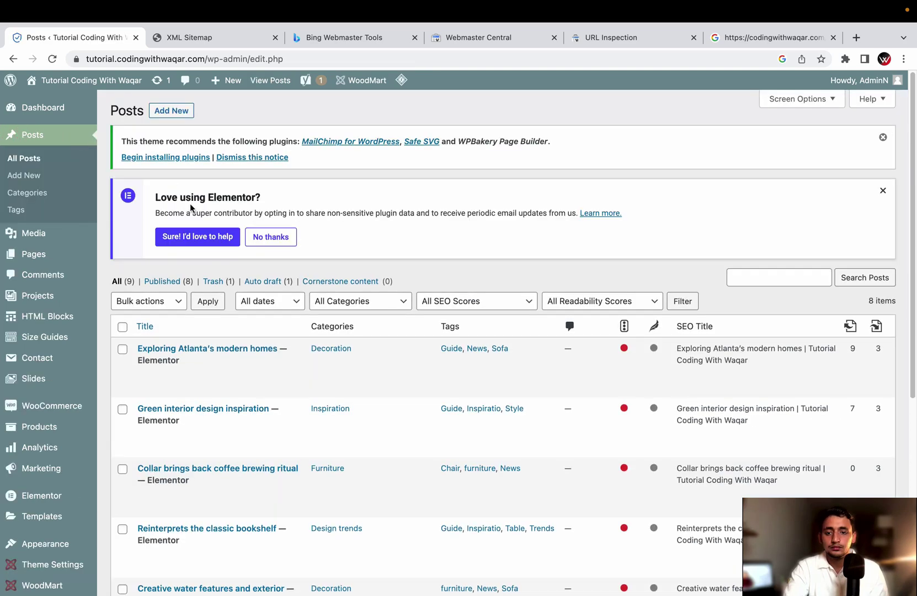
{"action": "right_click", "coordinate": [239, 351]}
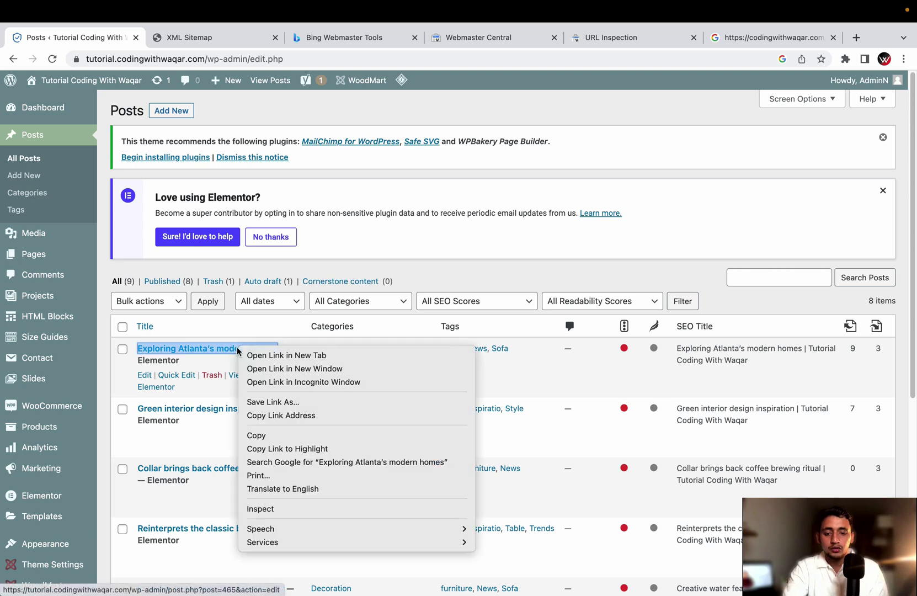
{"action": "left_click", "coordinate": [286, 355]}
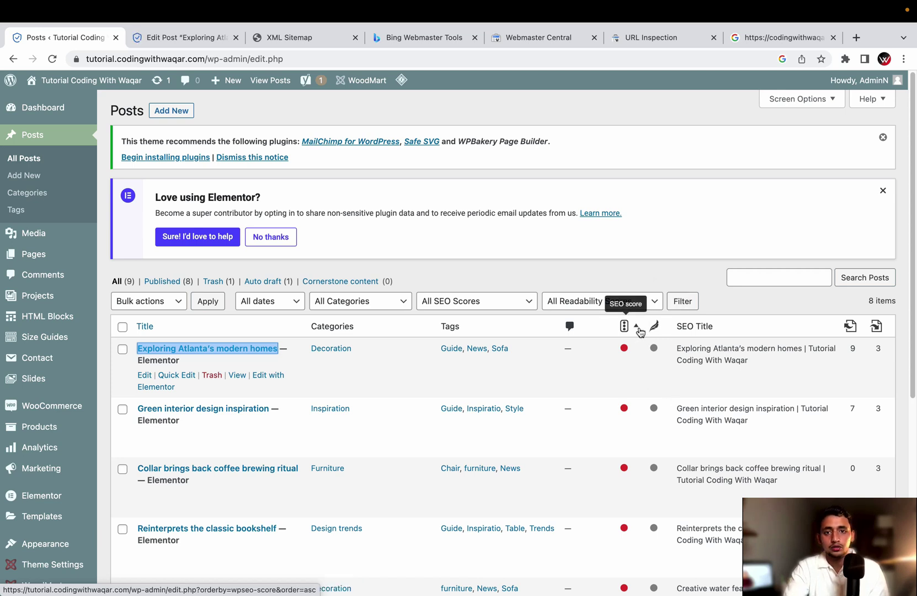
{"action": "left_click", "coordinate": [803, 99]}
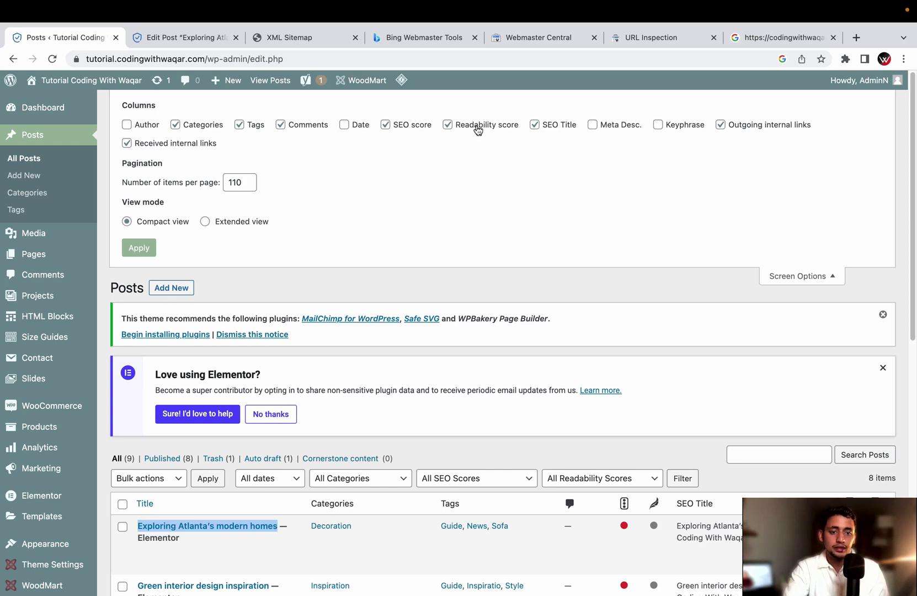
{"action": "left_click", "coordinate": [883, 314]}
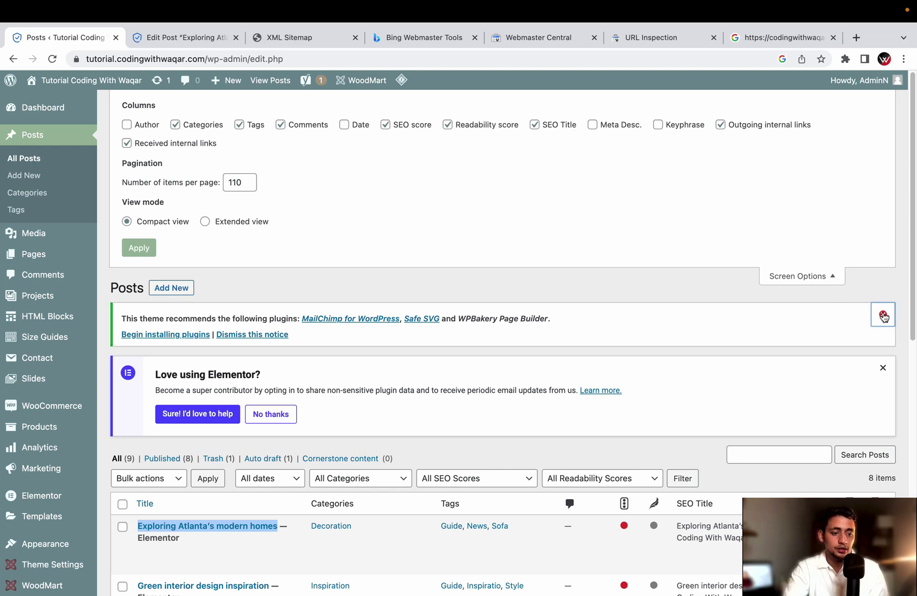
{"action": "left_click", "coordinate": [798, 279]}
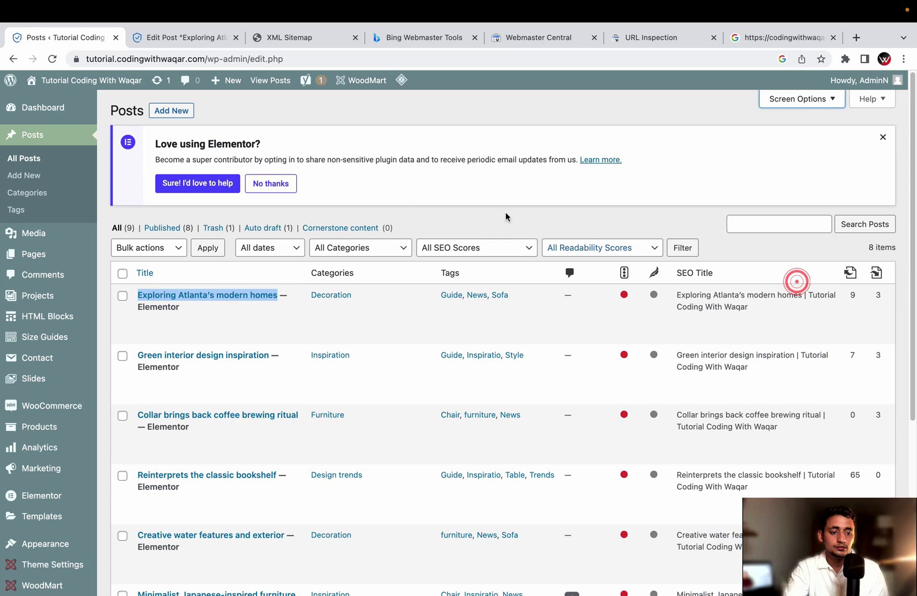
Step: Switch to the Atlanta post's editor and bring its Yoast SEO box into view
{"action": "left_click", "coordinate": [202, 37]}
{"action": "scroll", "coordinate": [411, 279], "scroll_direction": "down", "scroll_amount": 2}
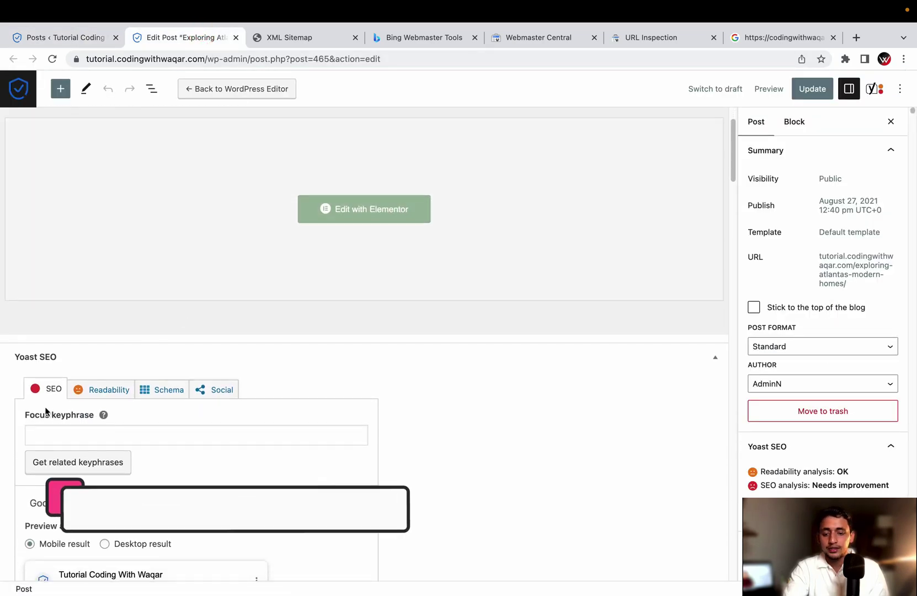
{"action": "scroll", "coordinate": [111, 414], "scroll_direction": "down", "scroll_amount": 1}
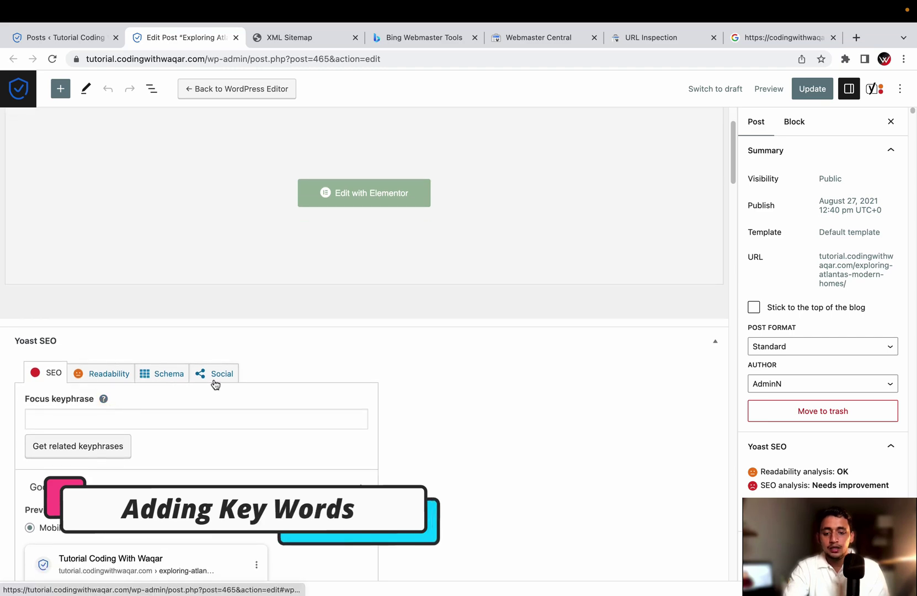
{"action": "scroll", "coordinate": [200, 380], "scroll_direction": "down", "scroll_amount": 6}
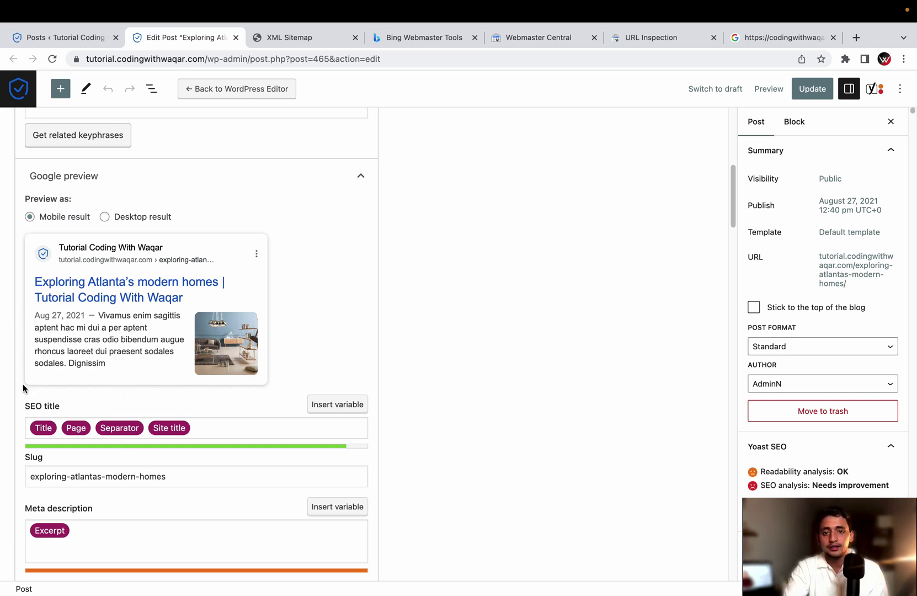
{"action": "scroll", "coordinate": [142, 349], "scroll_direction": "up", "scroll_amount": 7}
{"action": "scroll", "coordinate": [144, 352], "scroll_direction": "down", "scroll_amount": 5}
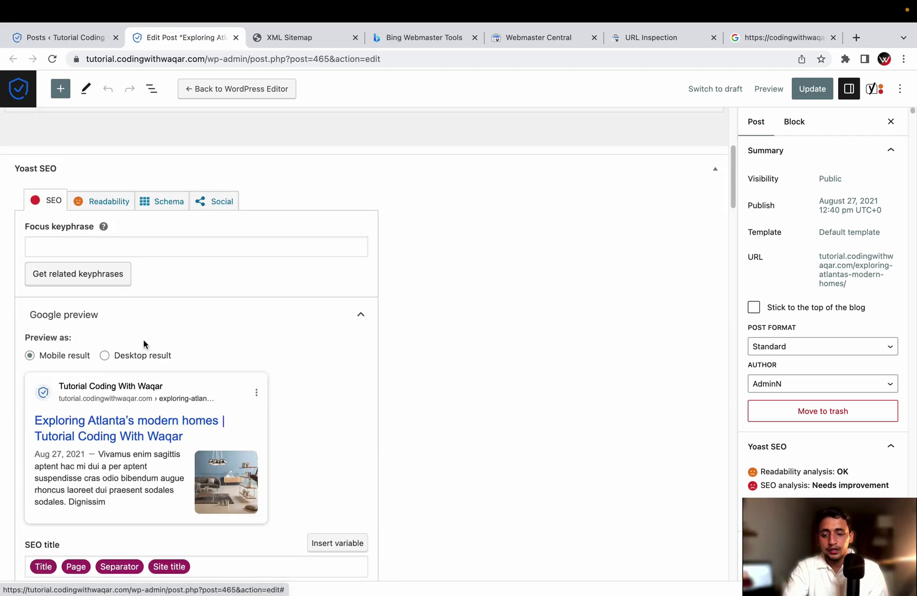
Step: Enter 'atlantas modern homes' as the post's Yoast focus keyphrase
{"action": "left_click", "coordinate": [97, 242]}
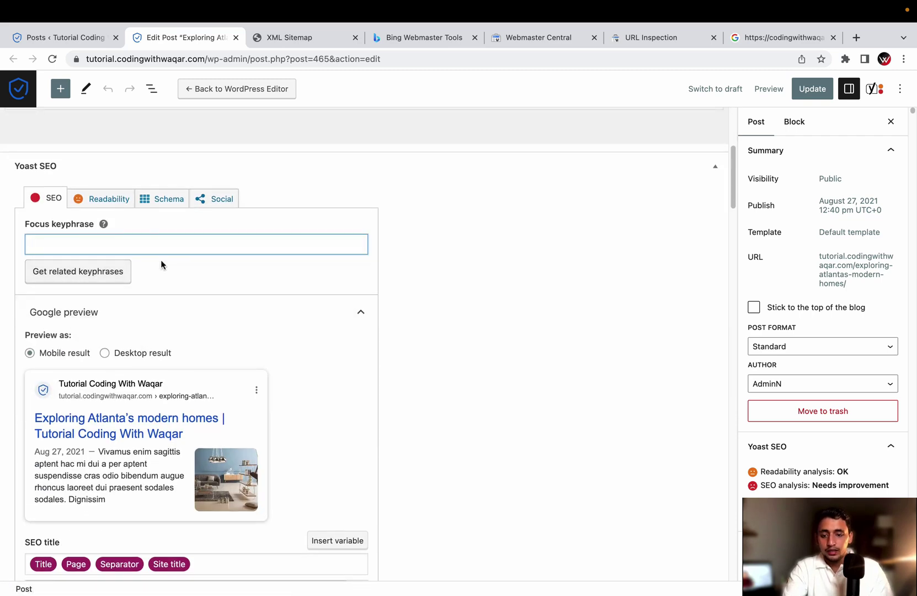
{"action": "type", "text": "expl"}
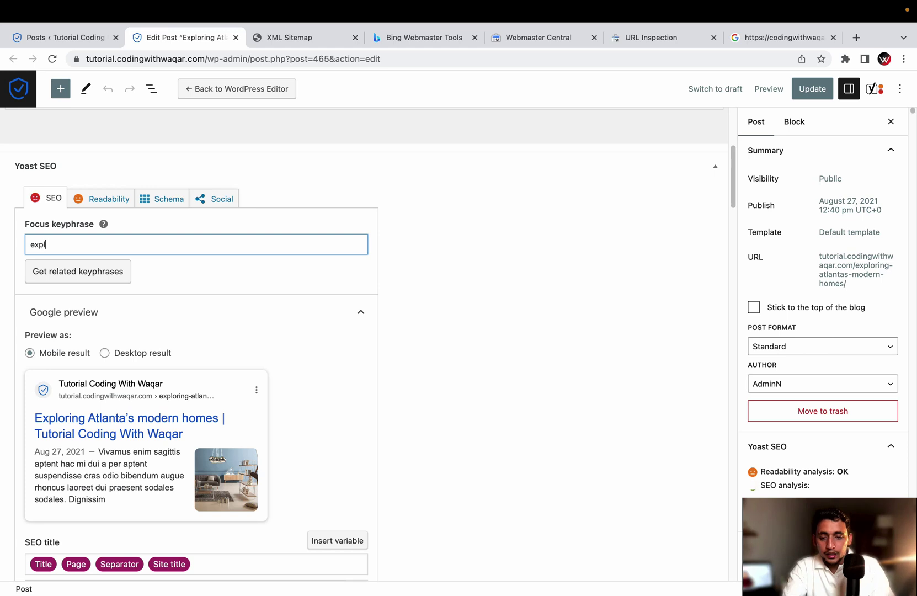
{"action": "type", "text": "oring"}
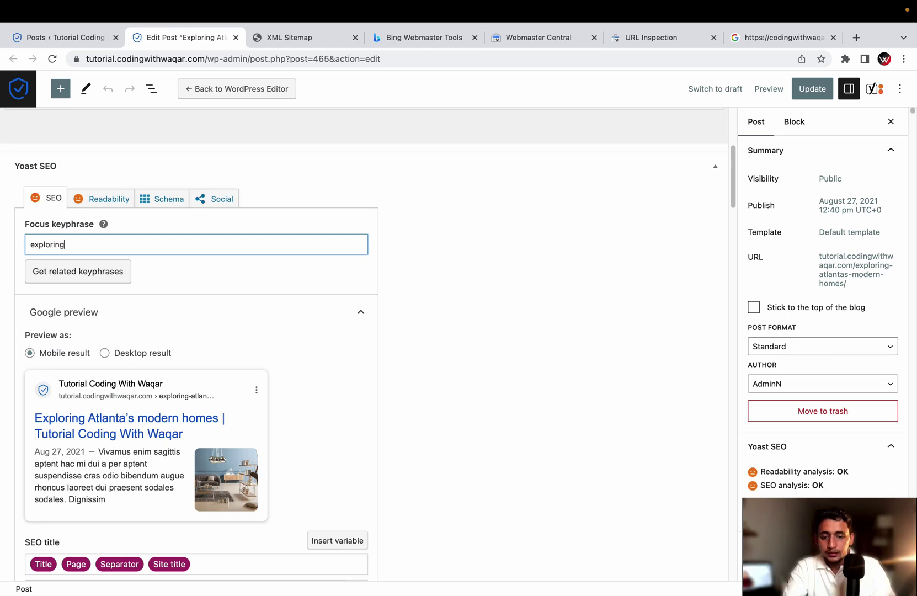
{"action": "key", "text": "super+a"}
{"action": "type", "text": "moder"}
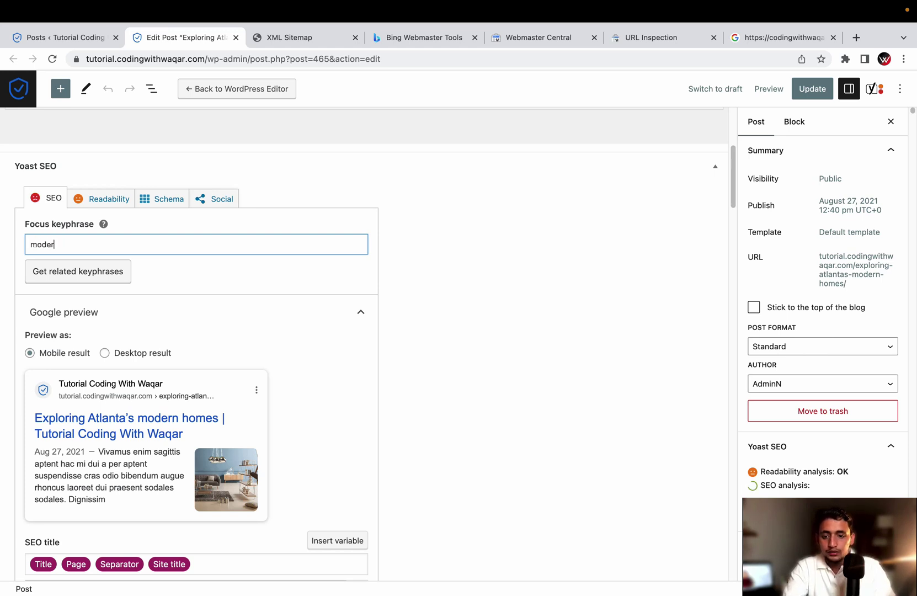
{"action": "type", "text": "n homes"}
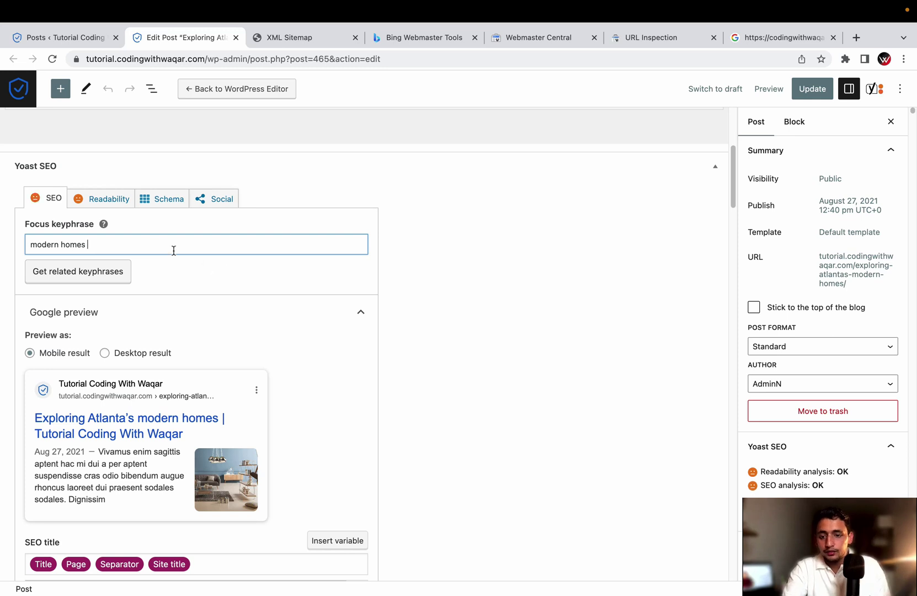
{"action": "key", "text": "BackSpace"}
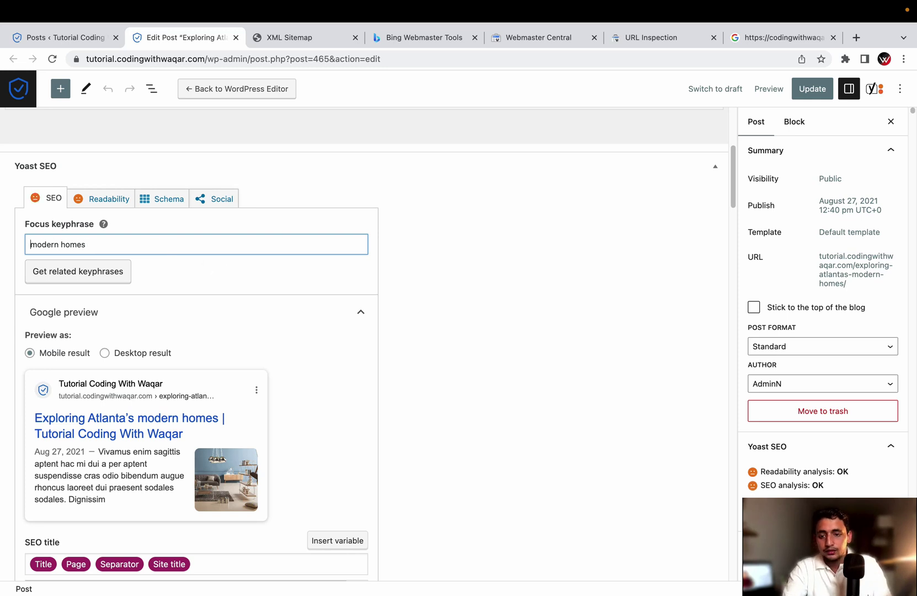
{"action": "type", "text": "atl"}
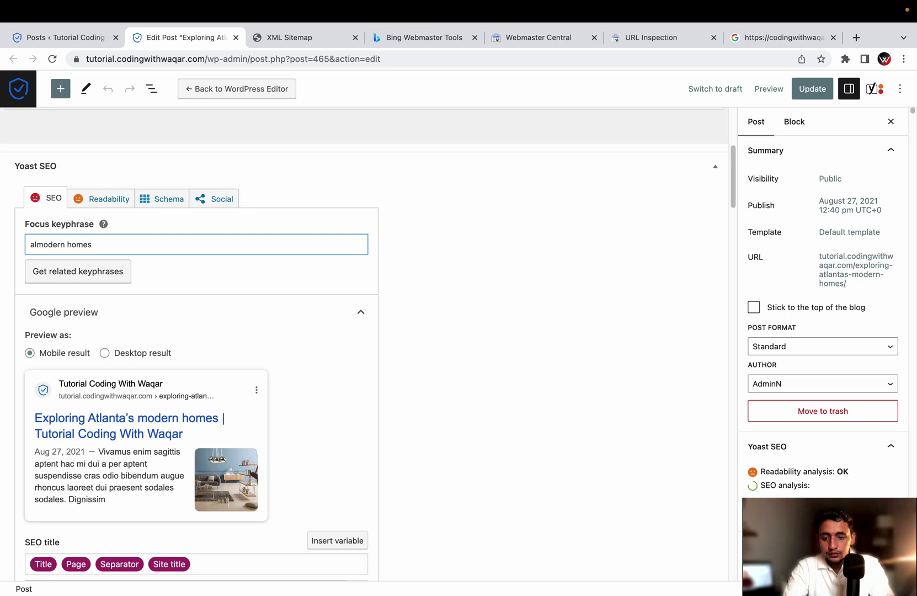
{"action": "key", "text": "BackSpace"}
{"action": "type", "text": "tlantas"}
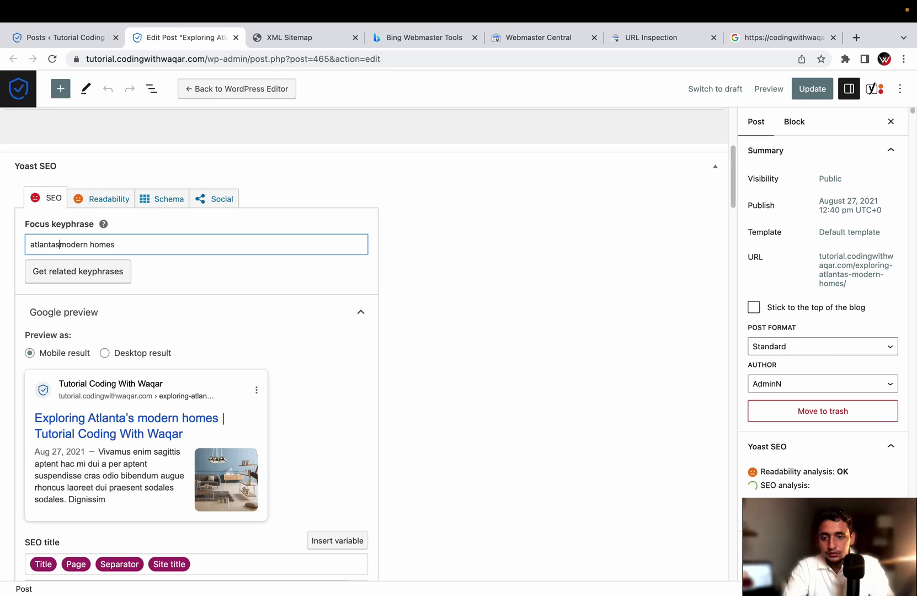
{"action": "key", "text": "super+a"}
{"action": "key", "text": "super+c"}
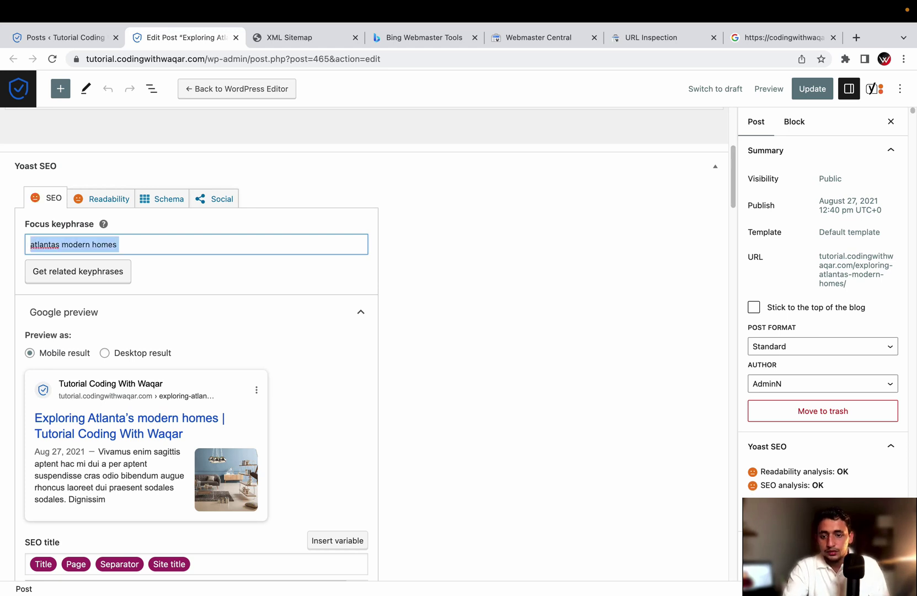
{"action": "scroll", "coordinate": [263, 372], "scroll_direction": "down", "scroll_amount": 5}
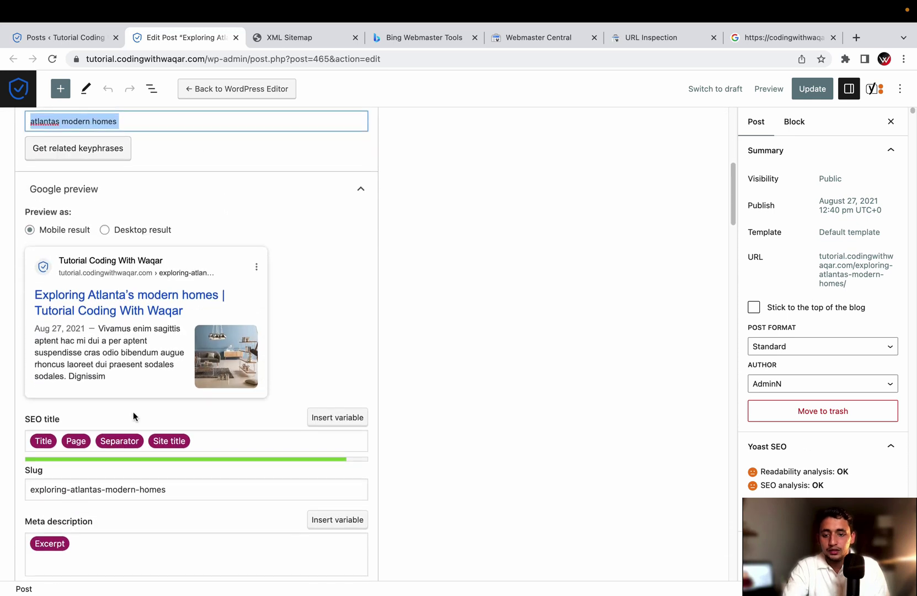
Step: Replace the post's slug with 'atlantas modern homes'
{"action": "scroll", "coordinate": [133, 412], "scroll_direction": "down", "scroll_amount": 2}
{"action": "triple_click", "coordinate": [209, 425]}
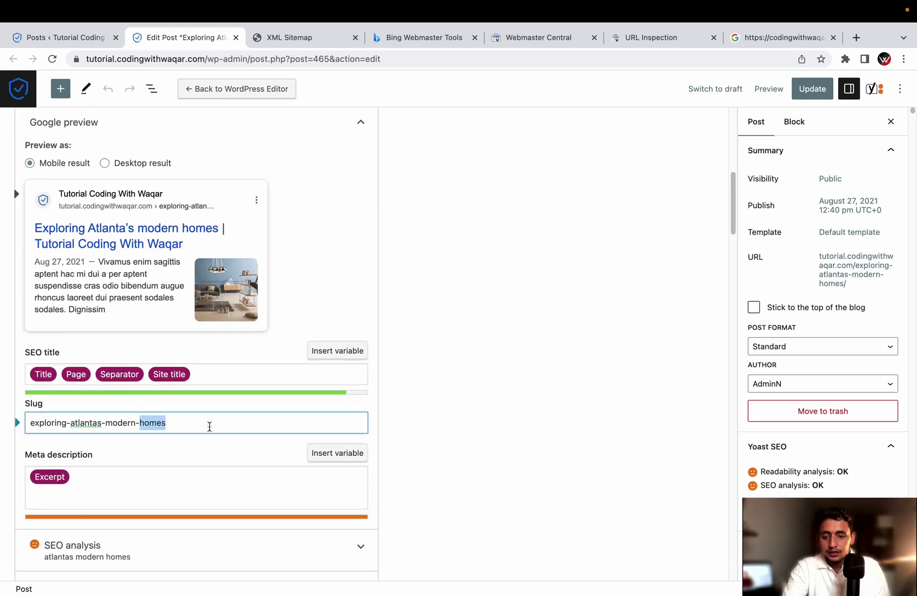
{"action": "key", "text": "super+v"}
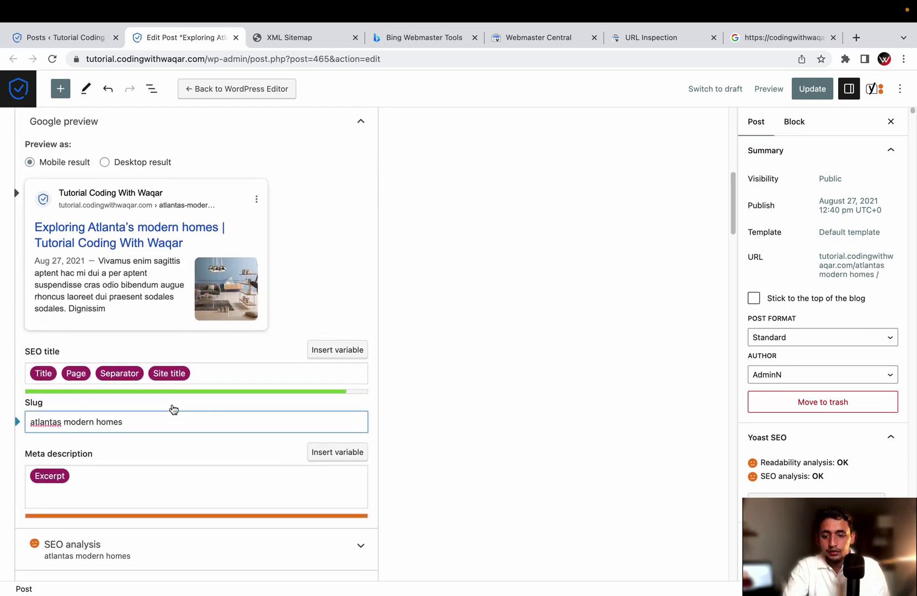
Step: Expand the Yoast SEO analysis results to review the 5 listed problems
{"action": "scroll", "coordinate": [174, 407], "scroll_direction": "down", "scroll_amount": 2}
{"action": "scroll", "coordinate": [172, 403], "scroll_direction": "down", "scroll_amount": 1}
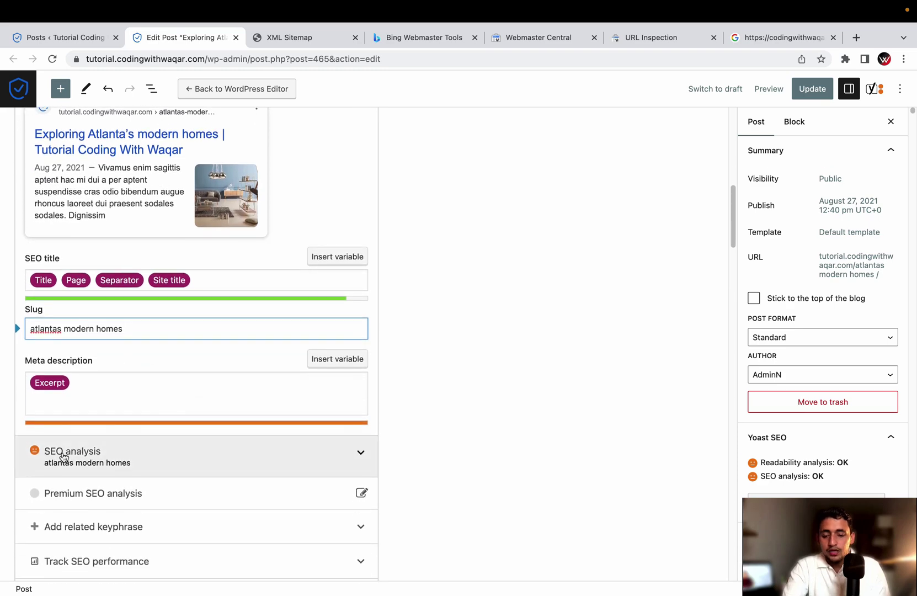
{"action": "left_click", "coordinate": [102, 447]}
{"action": "scroll", "coordinate": [147, 414], "scroll_direction": "down", "scroll_amount": 18}
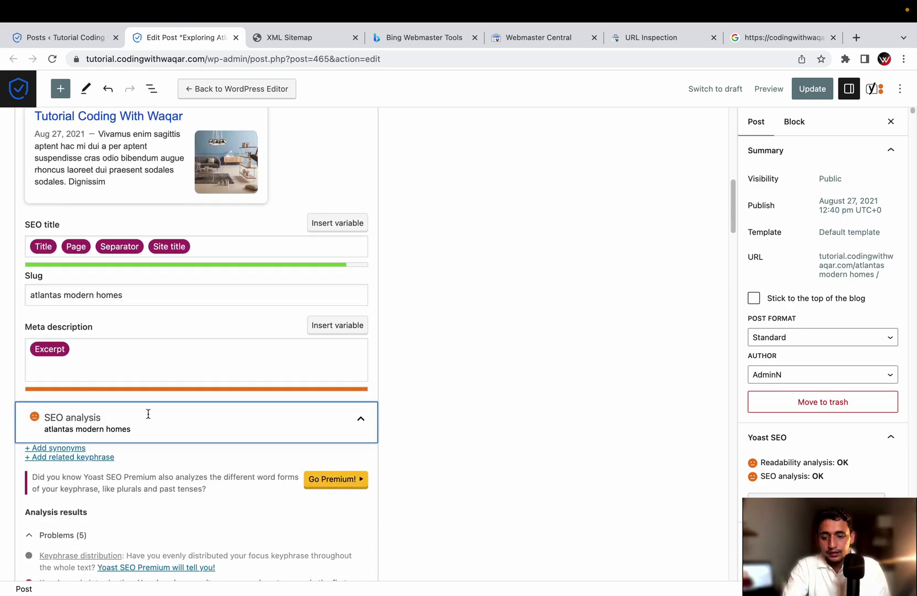
{"action": "scroll", "coordinate": [187, 397], "scroll_direction": "up", "scroll_amount": 3}
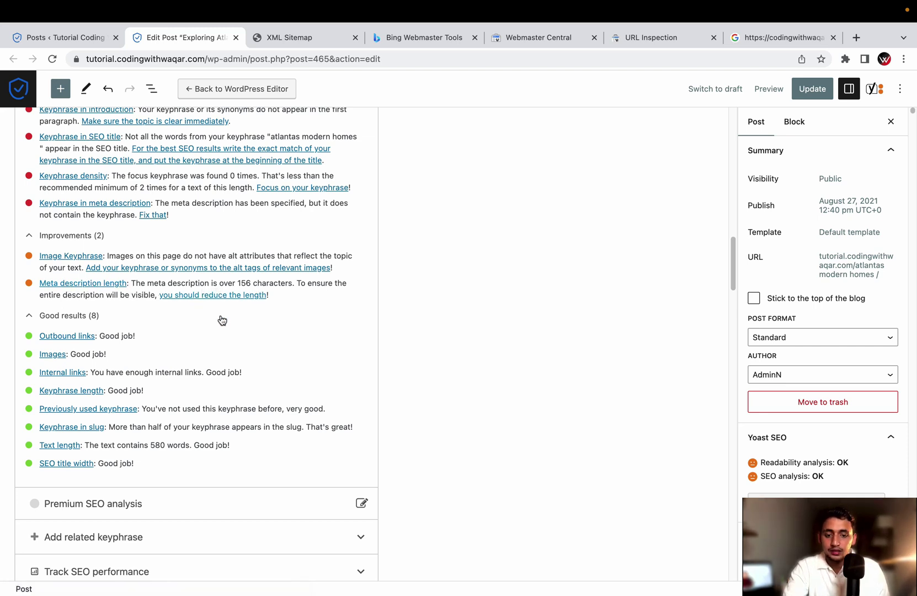
{"action": "scroll", "coordinate": [222, 320], "scroll_direction": "up", "scroll_amount": 10}
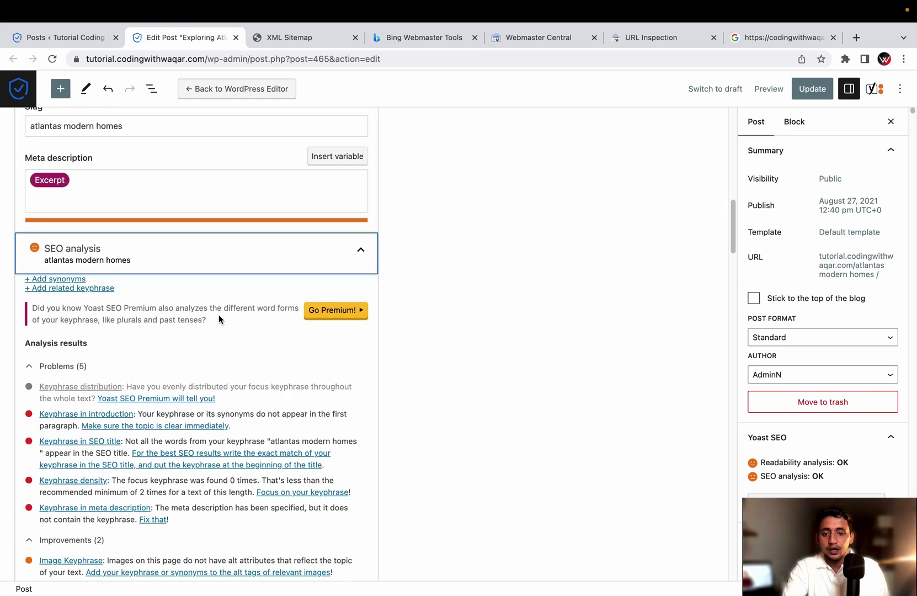
Step: Restore the slug to exploring-atlantas-modern-homes and fill the meta description with the keyphrase five times
{"action": "left_click", "coordinate": [122, 354]}
{"action": "key", "text": "ctrl+z"}
{"action": "key", "text": "BackSpace"}
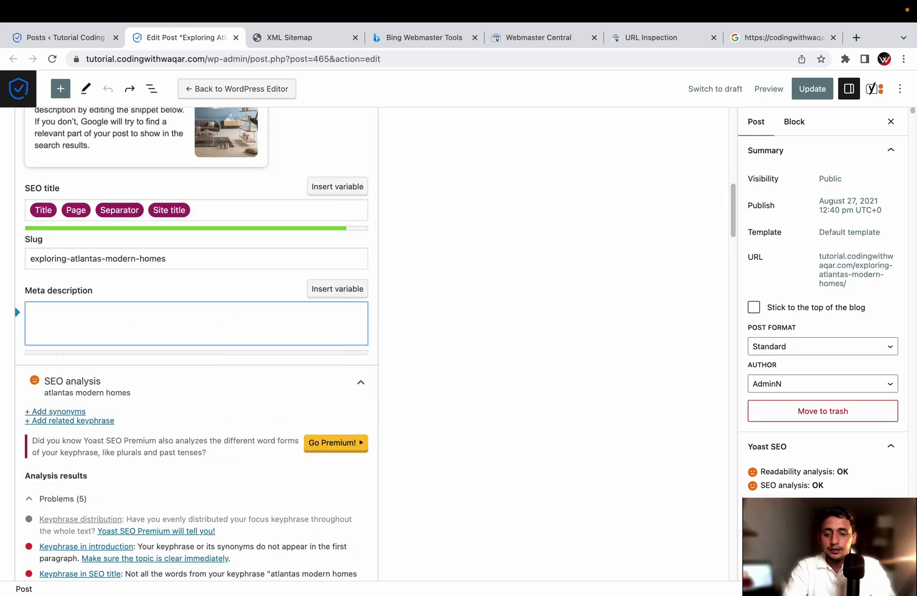
{"action": "key", "text": "super+v"}
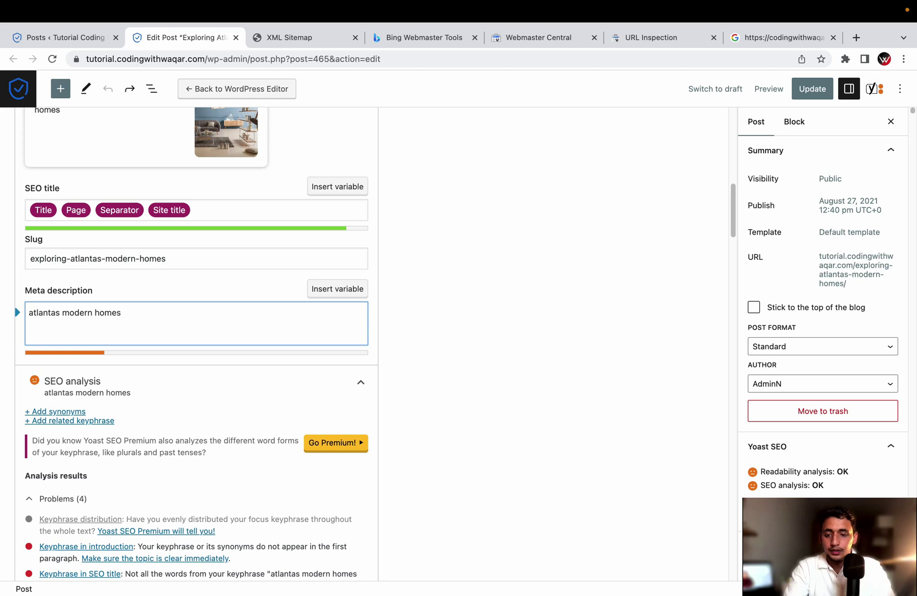
{"action": "key", "text": "super+v"}
{"action": "key", "text": "super+v"}
{"action": "key", "text": "super+v"}
{"action": "key", "text": "super+v"}
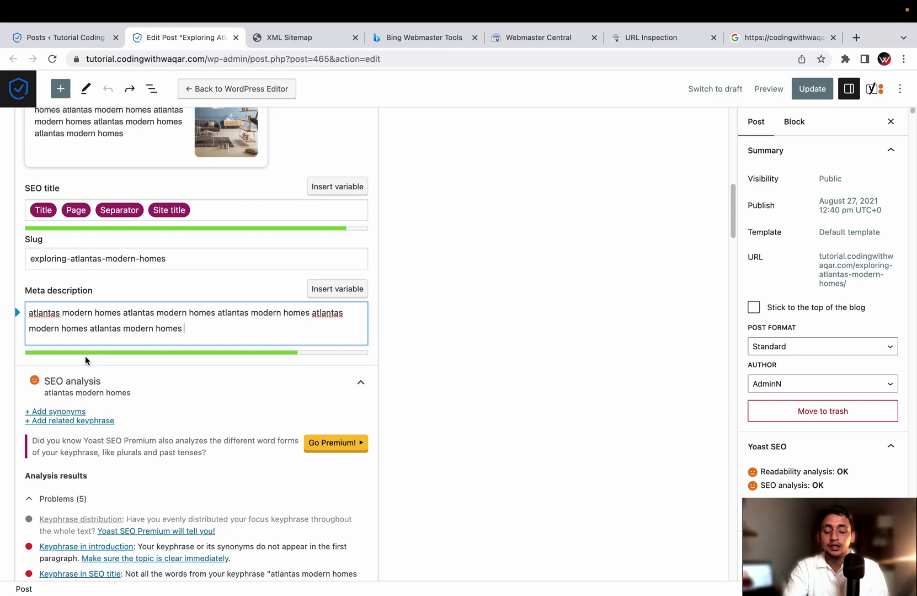
{"action": "scroll", "coordinate": [128, 356], "scroll_direction": "down", "scroll_amount": 5}
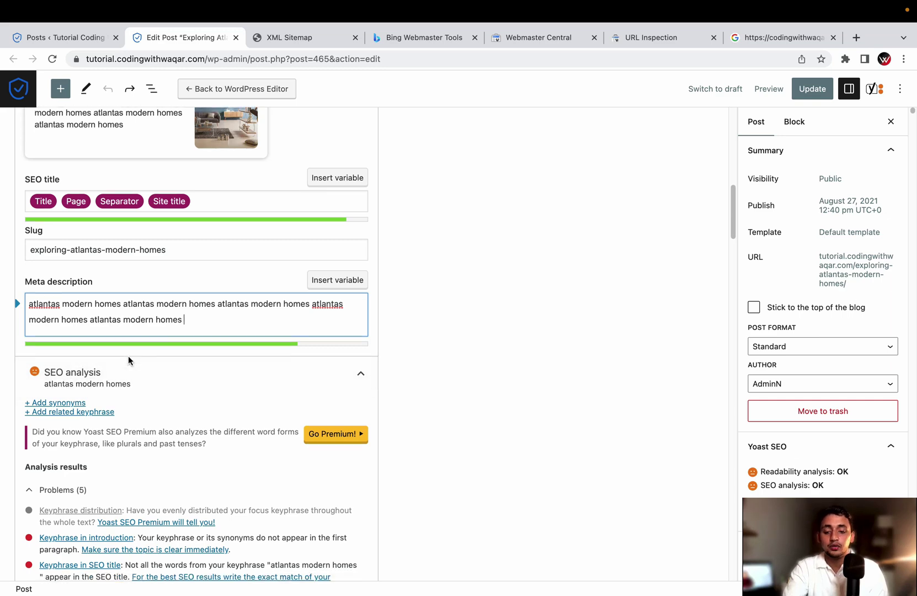
{"action": "scroll", "coordinate": [111, 480], "scroll_direction": "down", "scroll_amount": 2}
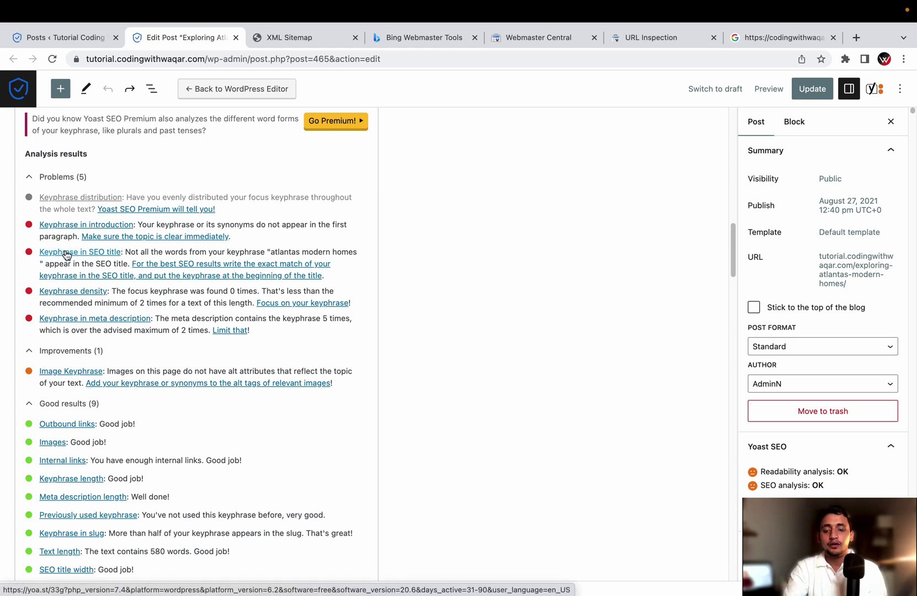
Step: Review the Yoast analysis for the keyphrase-filled meta description, then update the post
{"action": "left_click", "coordinate": [324, 324]}
{"action": "scroll", "coordinate": [297, 329], "scroll_direction": "up", "scroll_amount": 10}
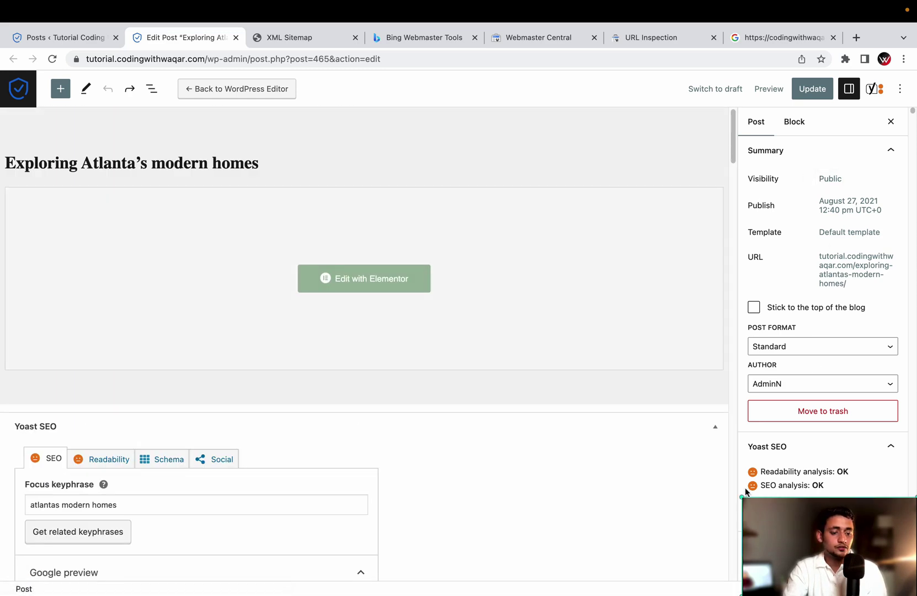
{"action": "scroll", "coordinate": [255, 482], "scroll_direction": "down", "scroll_amount": 15}
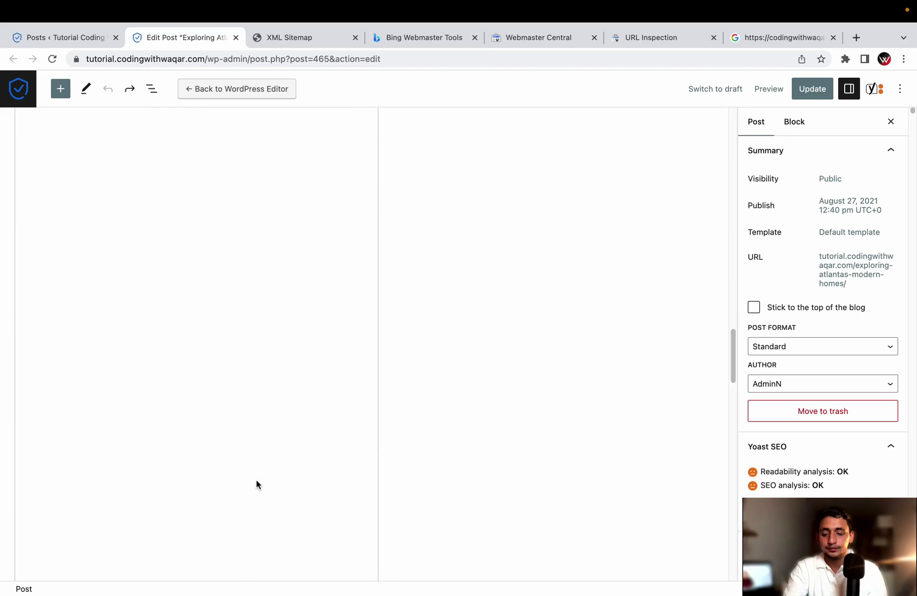
{"action": "scroll", "coordinate": [255, 484], "scroll_direction": "up", "scroll_amount": 2}
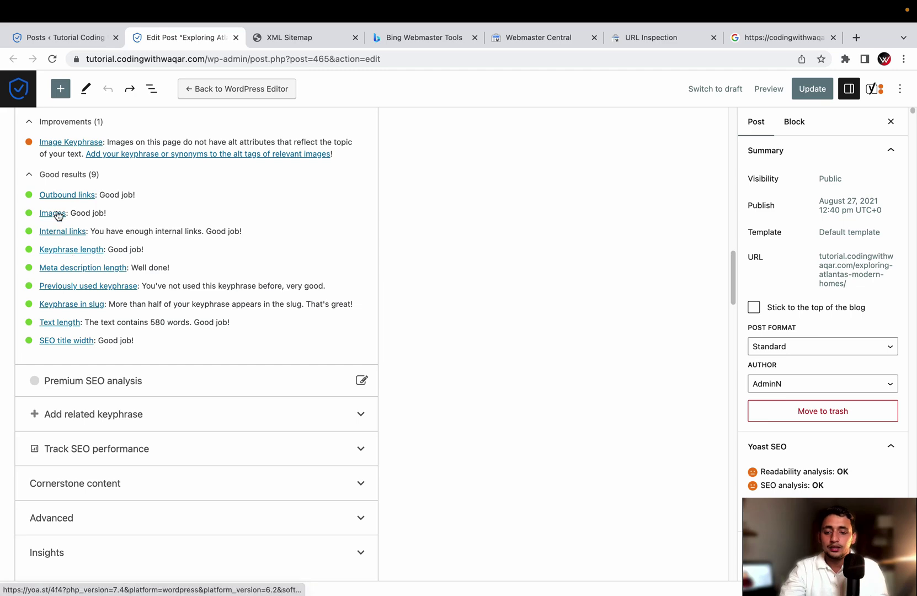
{"action": "scroll", "coordinate": [66, 327], "scroll_direction": "down", "scroll_amount": 3}
{"action": "scroll", "coordinate": [68, 326], "scroll_direction": "up", "scroll_amount": 5}
{"action": "scroll", "coordinate": [68, 326], "scroll_direction": "up", "scroll_amount": 3}
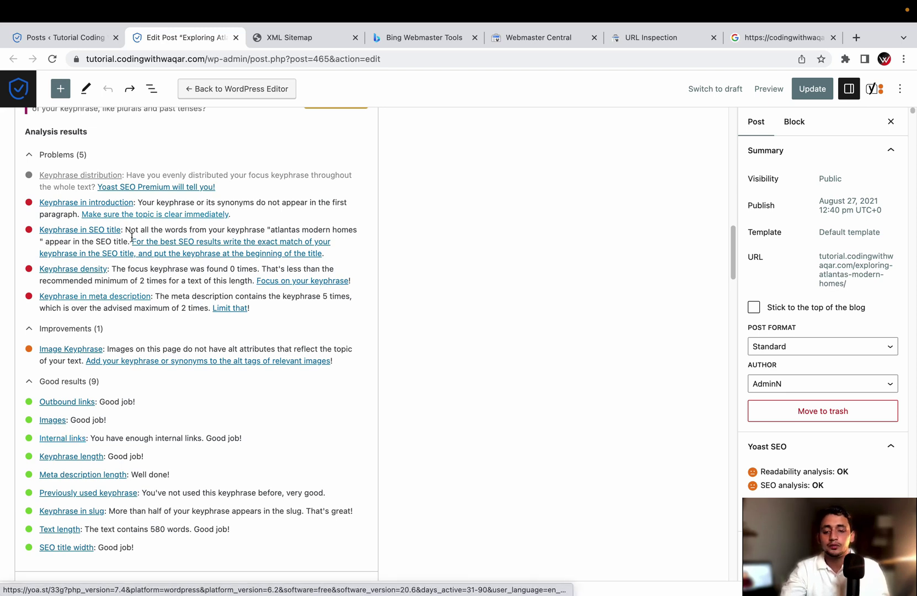
{"action": "left_click_drag", "start_coordinate": [142, 203], "coordinate": [312, 211]}
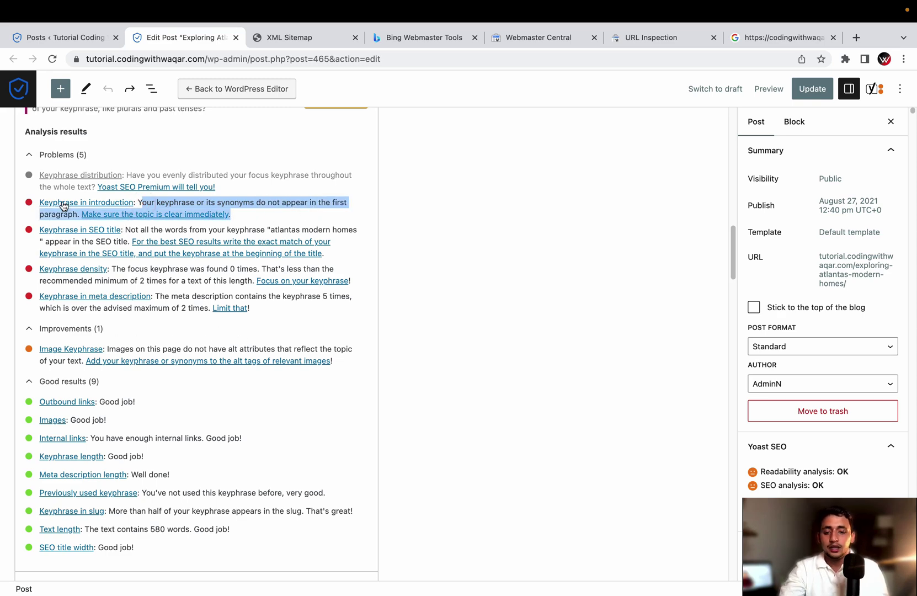
{"action": "scroll", "coordinate": [168, 306], "scroll_direction": "up", "scroll_amount": 5}
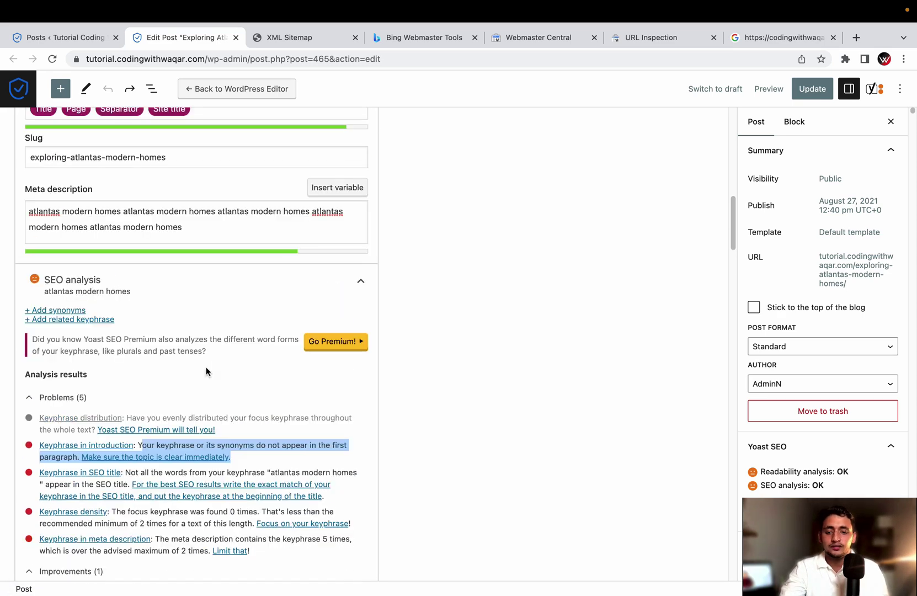
{"action": "scroll", "coordinate": [207, 371], "scroll_direction": "up", "scroll_amount": 8}
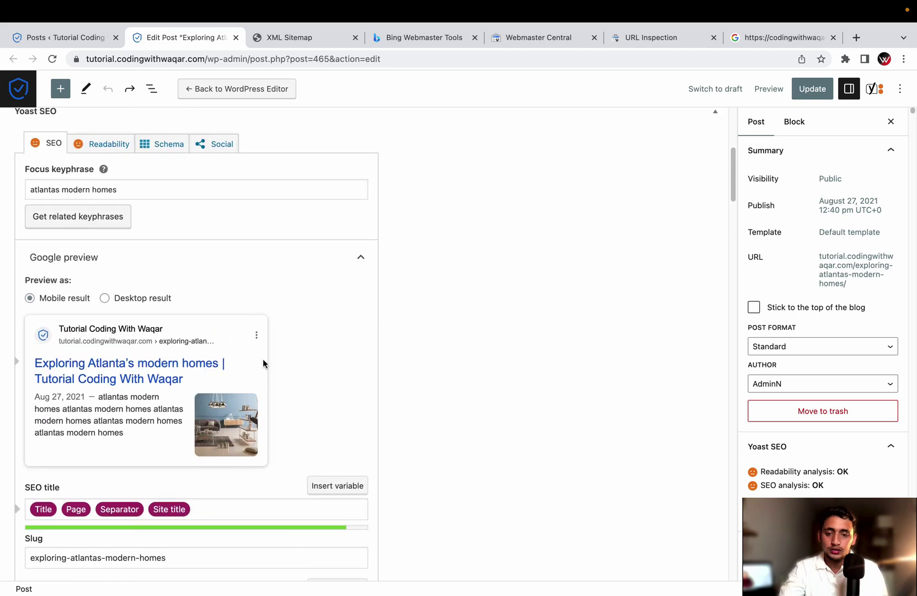
{"action": "left_click", "coordinate": [812, 88]}
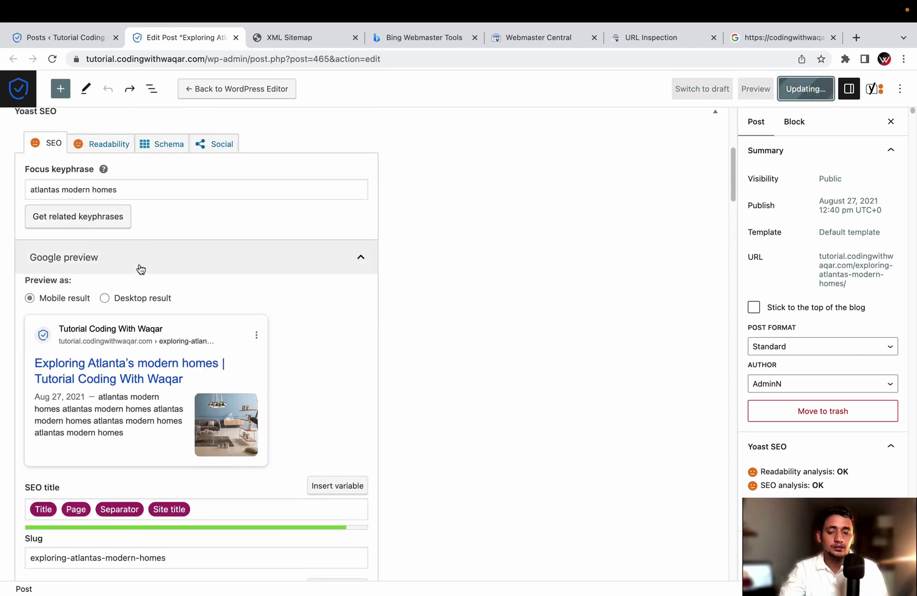
{"action": "scroll", "coordinate": [129, 256], "scroll_direction": "up", "scroll_amount": 6}
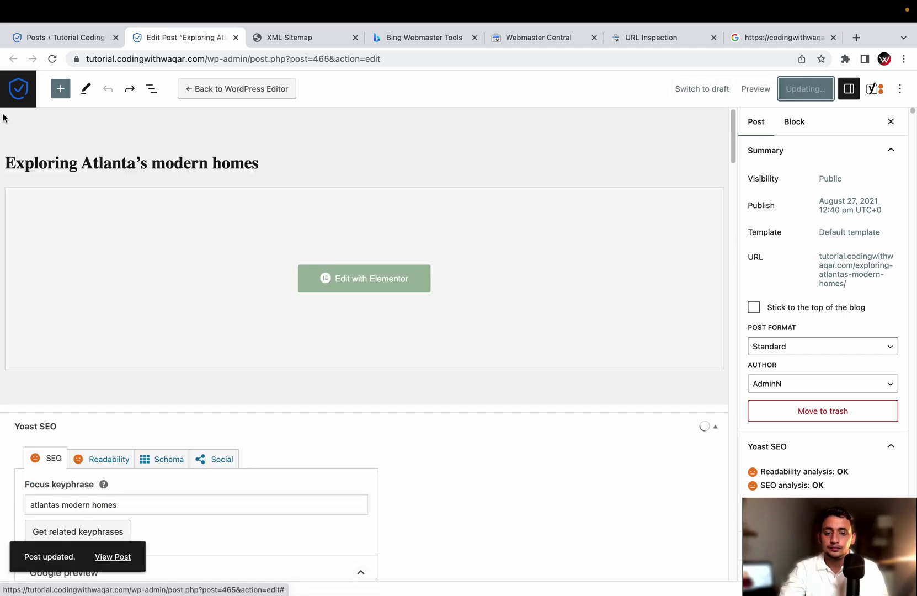
Step: Open the All Pages list in a new browser tab from the admin menu
{"action": "left_click", "coordinate": [18, 91]}
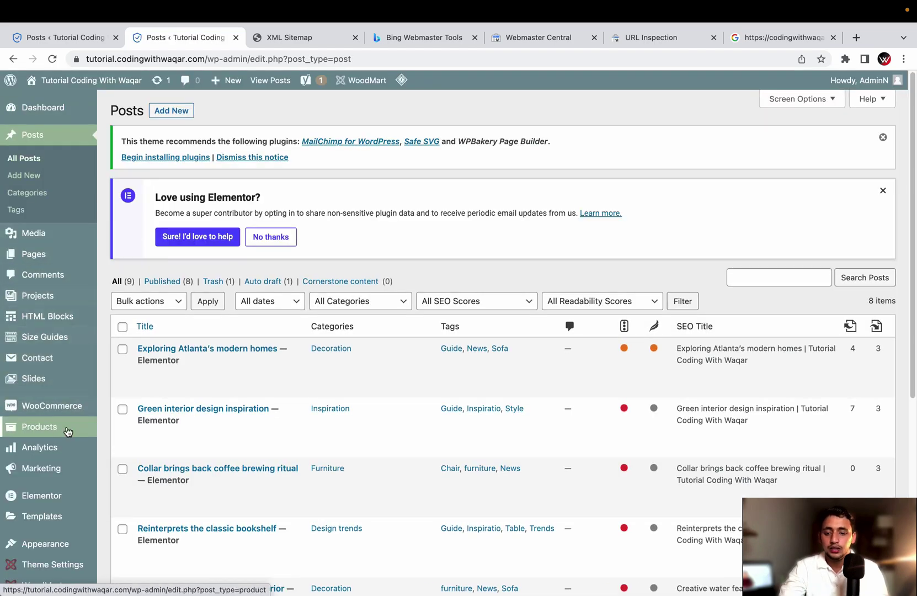
{"action": "mouse_move", "coordinate": [46, 446]}
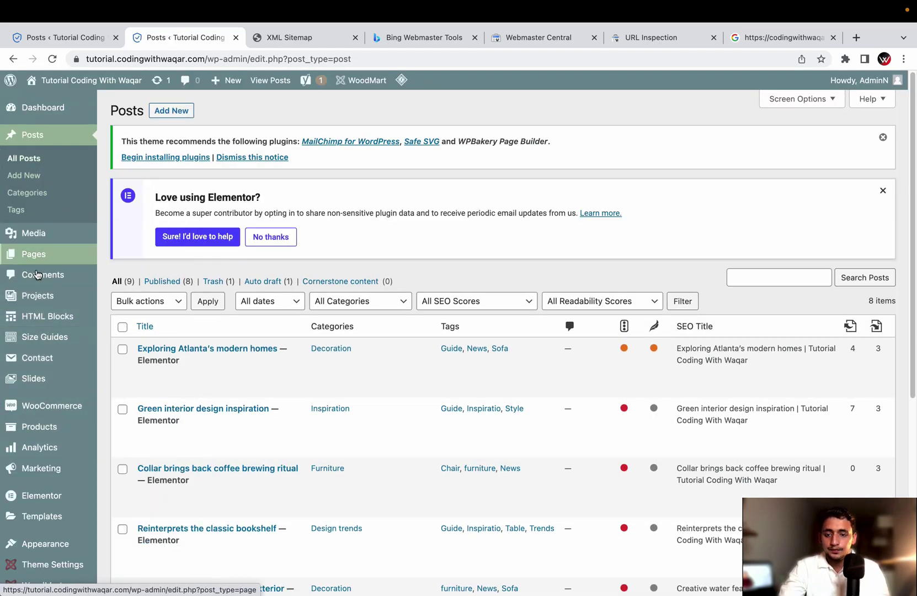
{"action": "mouse_move", "coordinate": [66, 254]}
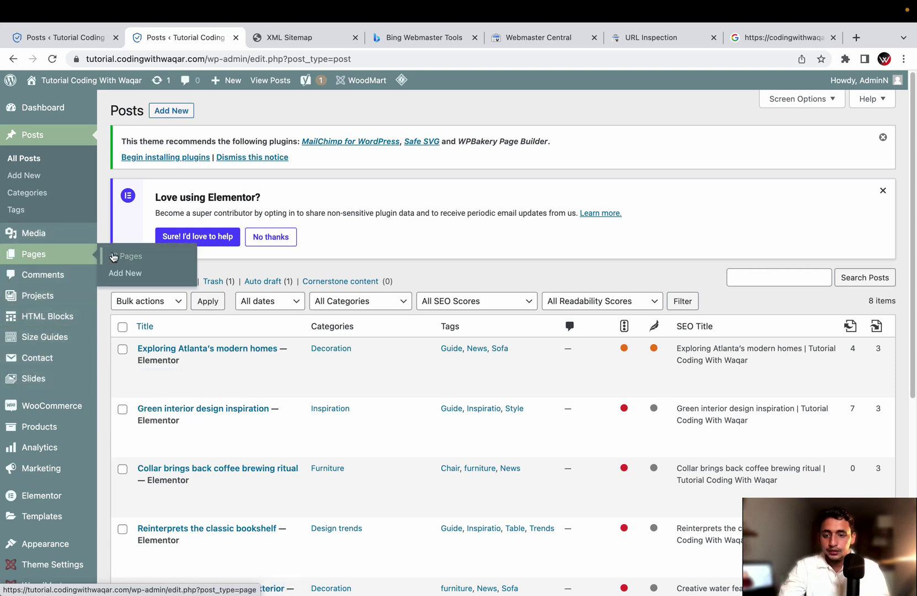
{"action": "right_click", "coordinate": [113, 257]}
{"action": "left_click", "coordinate": [121, 258]}
Step: Open the Products list, then switch to the Pages tab and edit Home Real-estate
{"action": "mouse_move", "coordinate": [46, 425]}
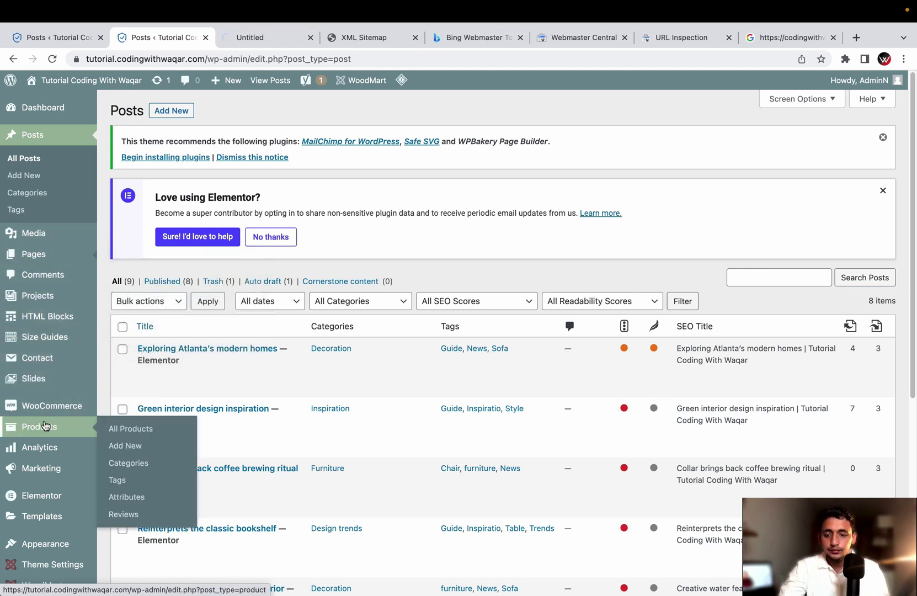
{"action": "left_click", "coordinate": [44, 430]}
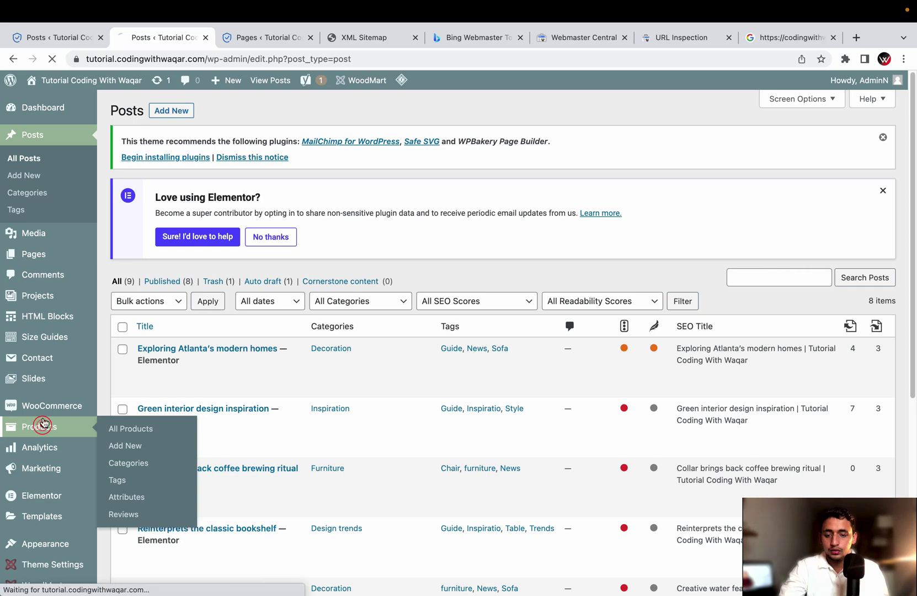
{"action": "left_click", "coordinate": [239, 38]}
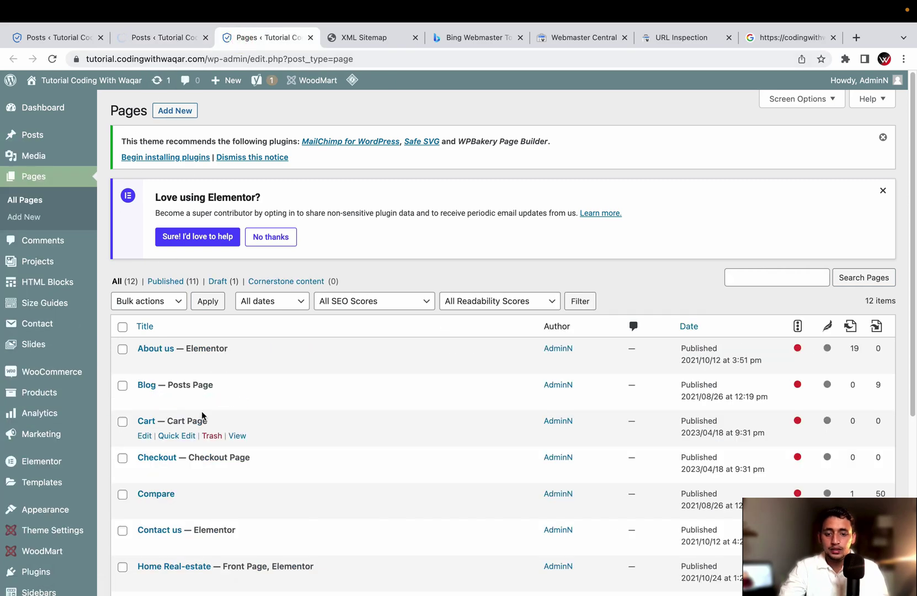
{"action": "scroll", "coordinate": [202, 415], "scroll_direction": "down", "scroll_amount": 5}
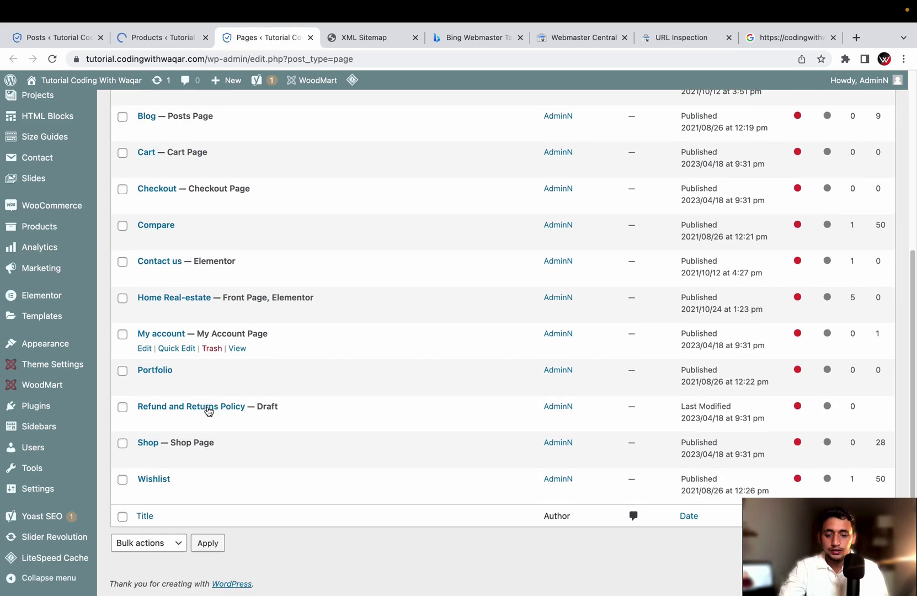
{"action": "left_click", "coordinate": [171, 298]}
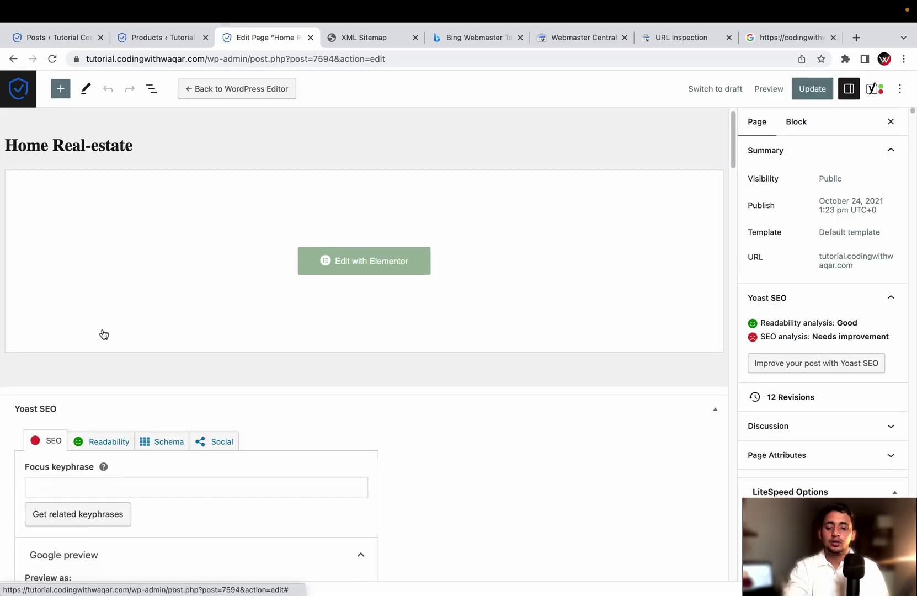
Step: Give the Home Real-estate page the focus keyphrase 'Real estate website', then return to the Posts list
{"action": "scroll", "coordinate": [231, 369], "scroll_direction": "down", "scroll_amount": 5}
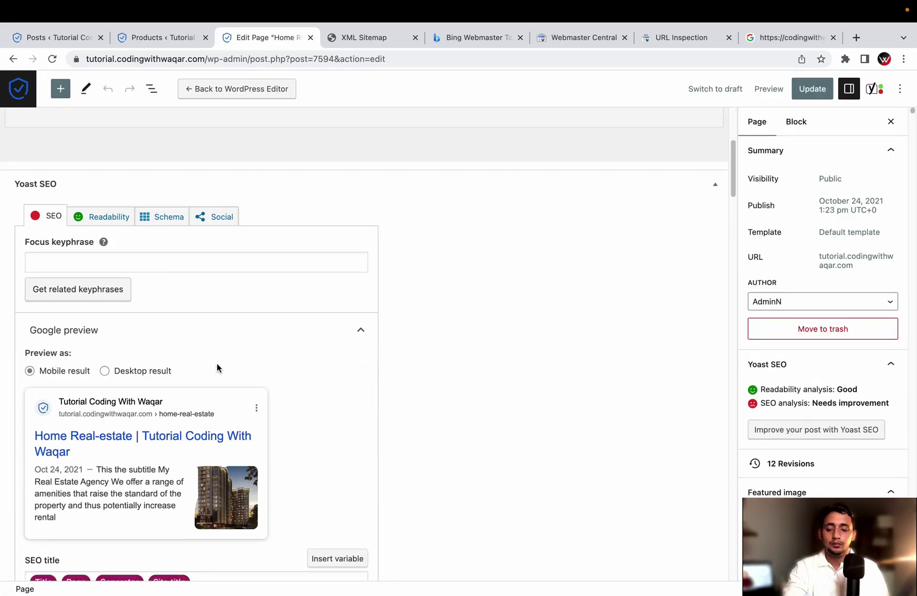
{"action": "scroll", "coordinate": [171, 365], "scroll_direction": "down", "scroll_amount": 5}
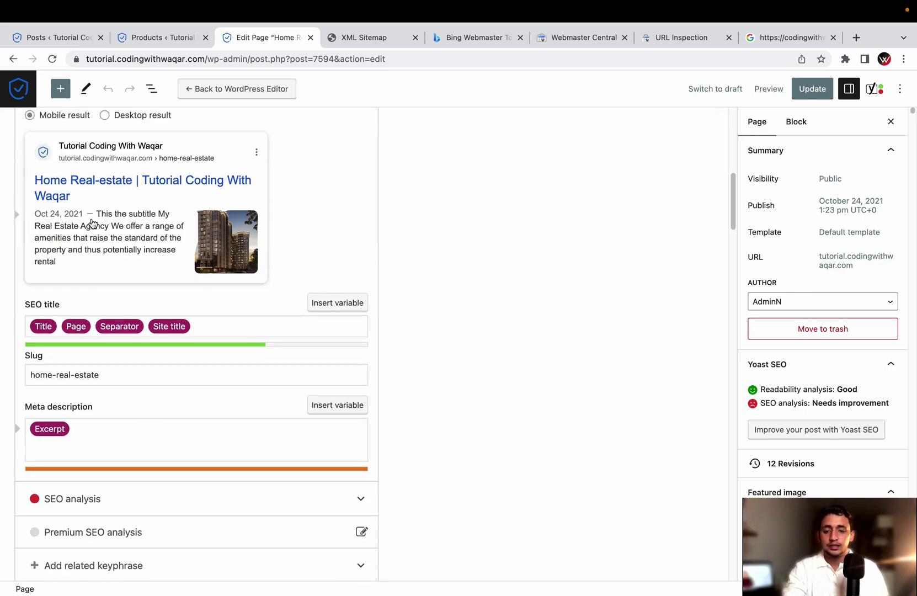
{"action": "scroll", "coordinate": [131, 417], "scroll_direction": "up", "scroll_amount": 1}
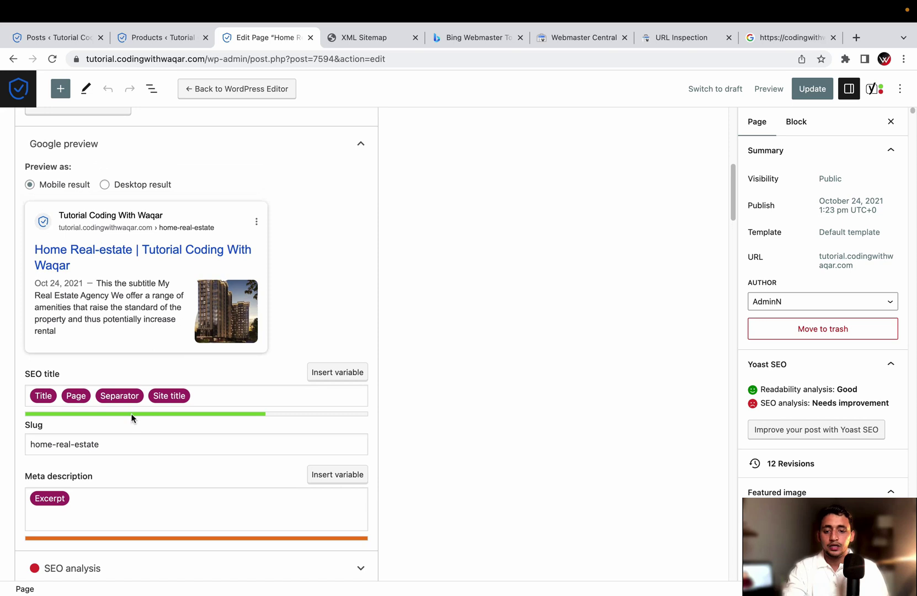
{"action": "left_click", "coordinate": [209, 397]}
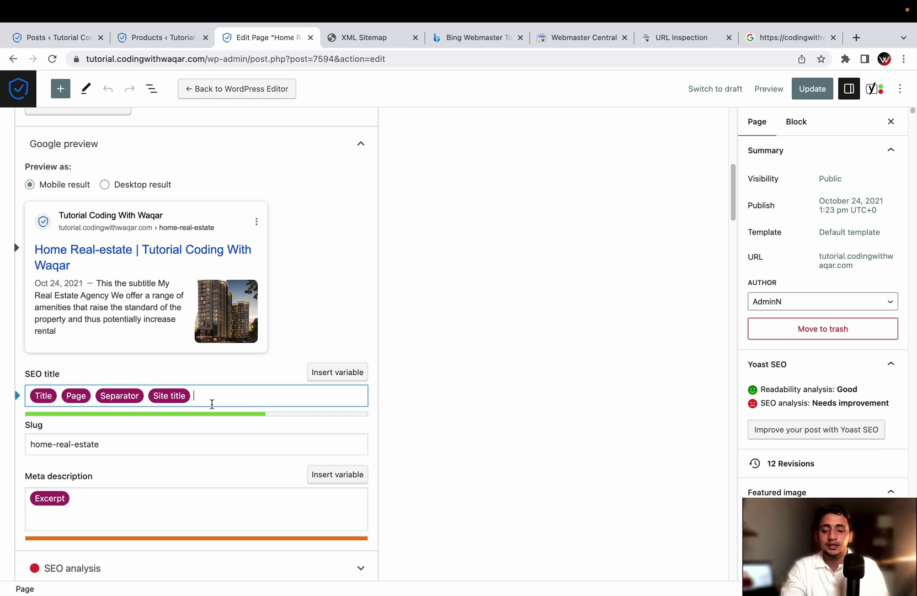
{"action": "scroll", "coordinate": [212, 404], "scroll_direction": "up", "scroll_amount": 2}
{"action": "left_click", "coordinate": [98, 145]}
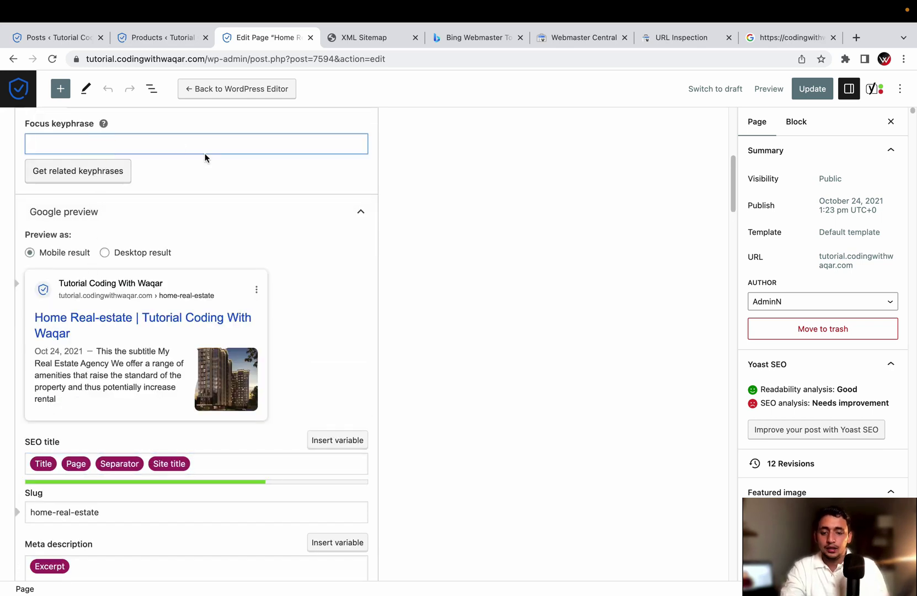
{"action": "type", "text": "Real est"}
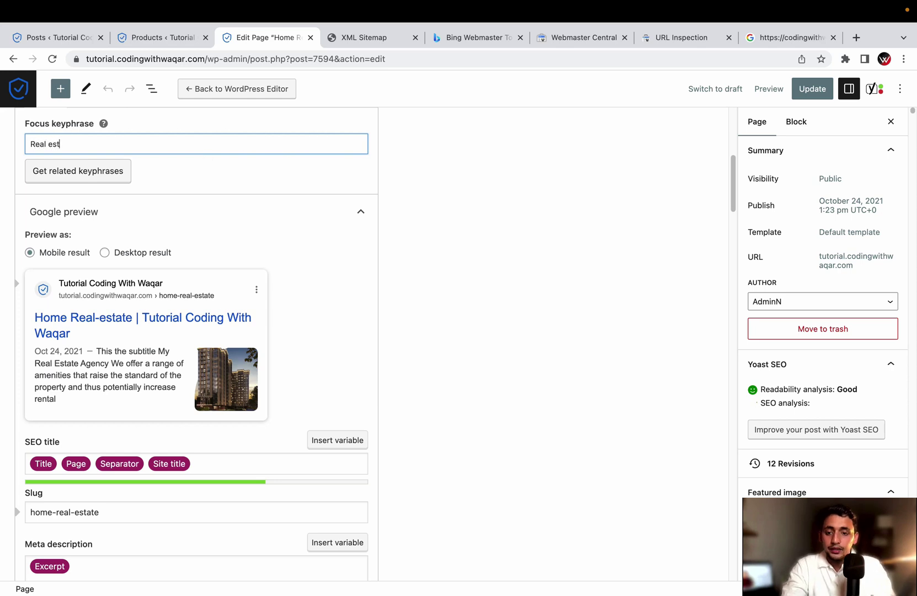
{"action": "type", "text": "ate website"}
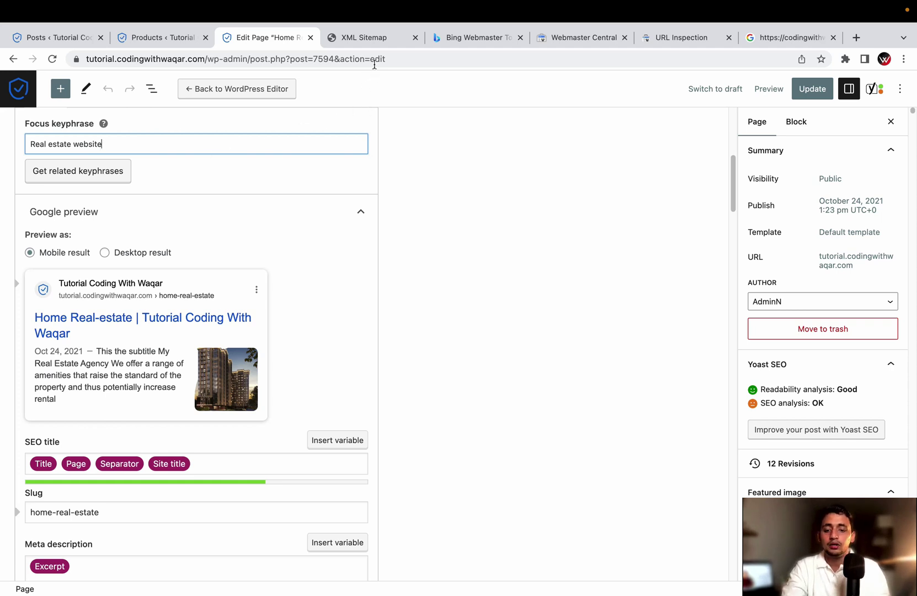
{"action": "left_click", "coordinate": [59, 39]}
Step: Open the live site from Visit Site in a new tab and view the Home Real-estate homepage
{"action": "mouse_move", "coordinate": [66, 80]}
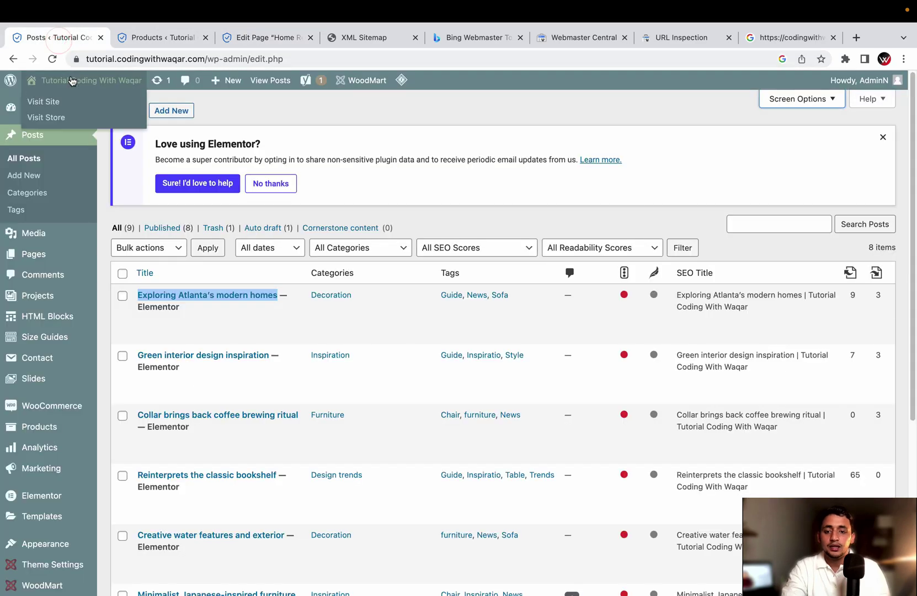
{"action": "right_click", "coordinate": [58, 102]}
{"action": "left_click", "coordinate": [71, 103]}
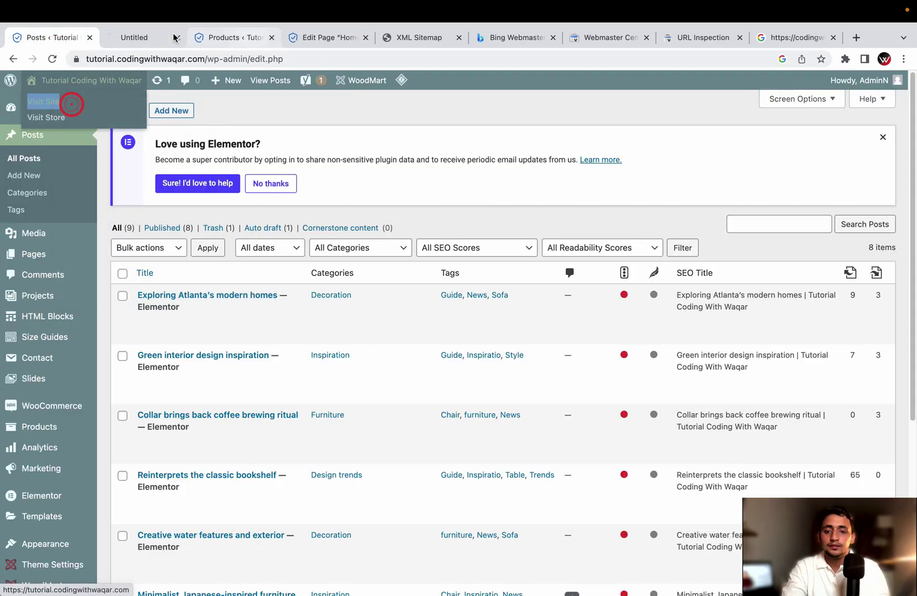
{"action": "left_click", "coordinate": [124, 35]}
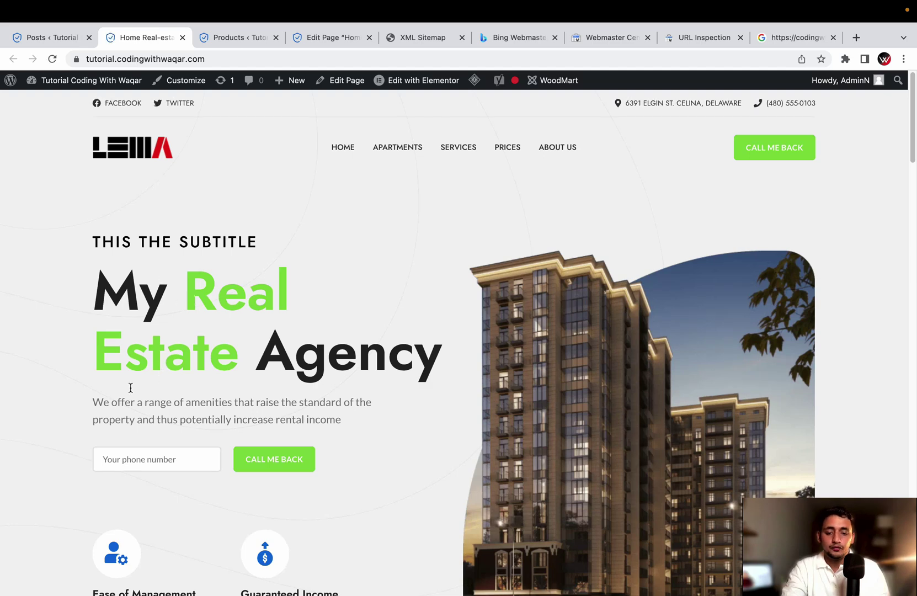
{"action": "left_click", "coordinate": [320, 38]}
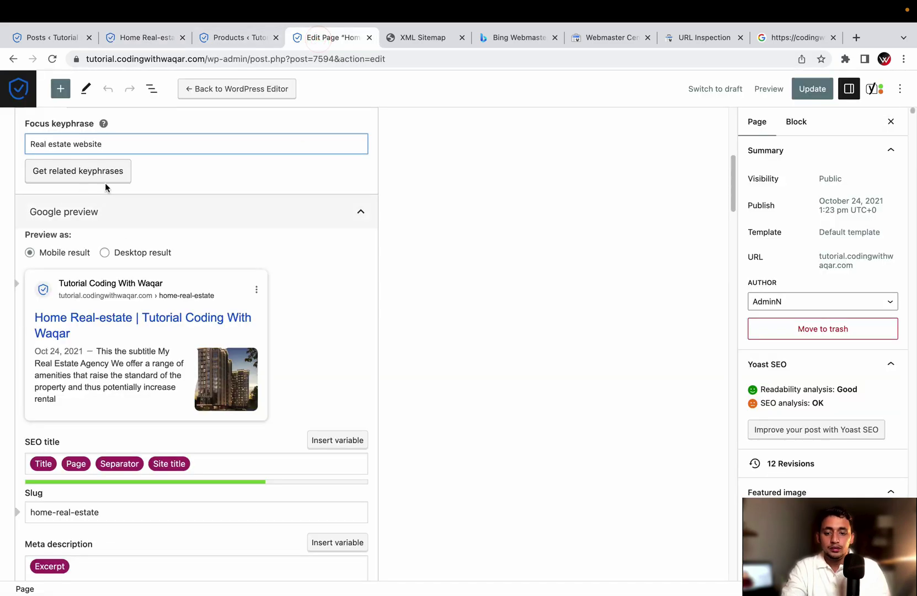
{"action": "left_click", "coordinate": [140, 36]}
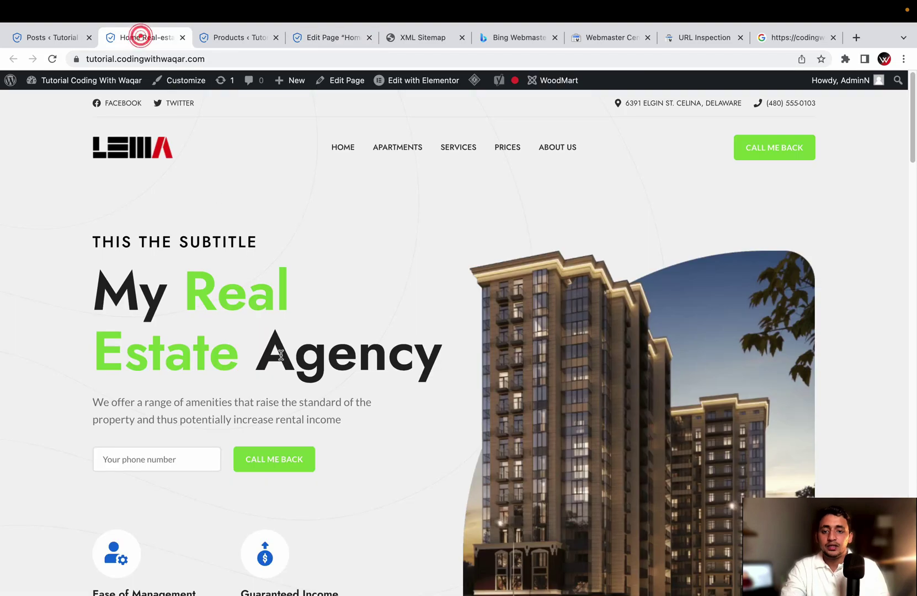
{"action": "scroll", "coordinate": [202, 346], "scroll_direction": "down", "scroll_amount": 8}
{"action": "scroll", "coordinate": [195, 353], "scroll_direction": "up", "scroll_amount": 8}
{"action": "scroll", "coordinate": [195, 353], "scroll_direction": "down", "scroll_amount": 8}
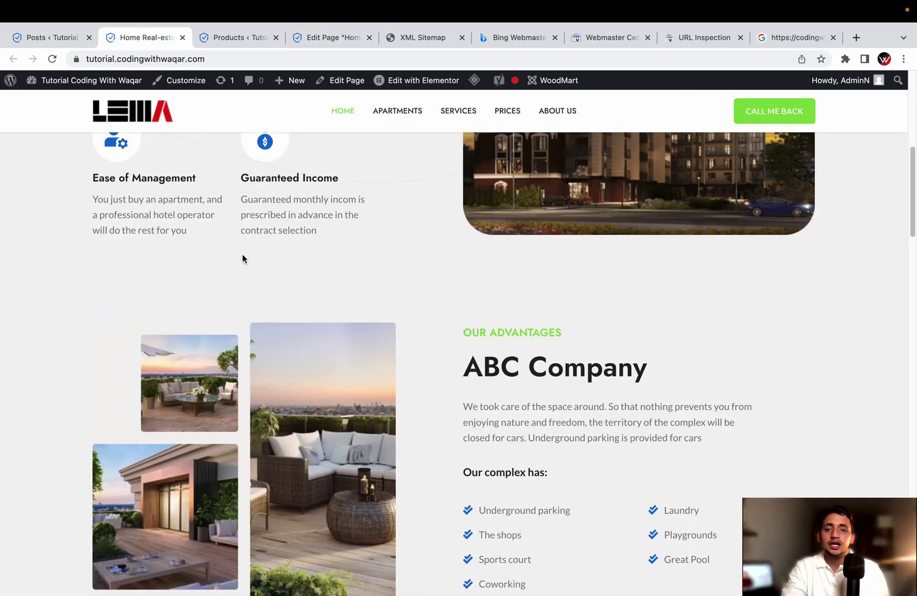
Step: Clear the Title, Page, Separator and Site title variables from the Home Real-estate SEO title
{"action": "left_click", "coordinate": [334, 37]}
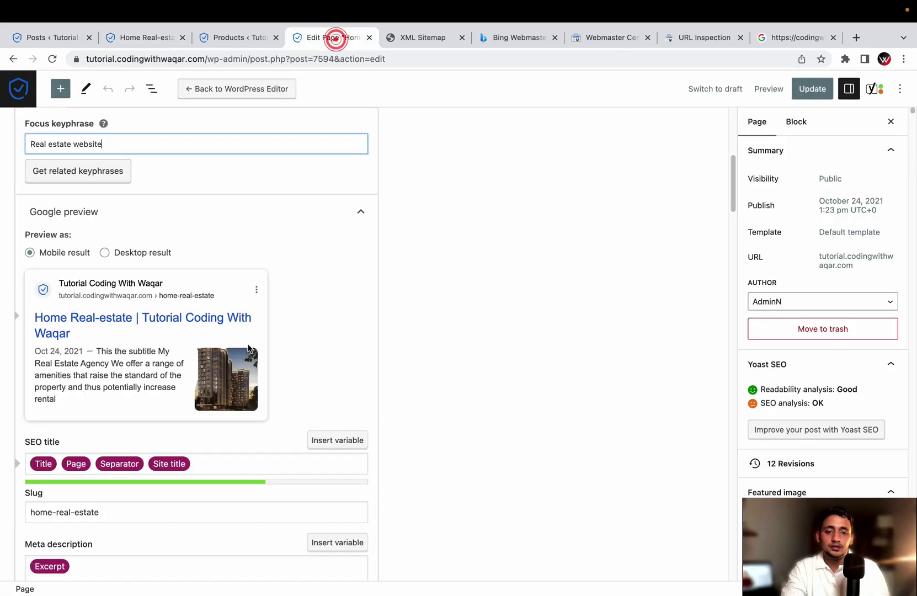
{"action": "scroll", "coordinate": [249, 355], "scroll_direction": "down", "scroll_amount": 2}
{"action": "scroll", "coordinate": [249, 354], "scroll_direction": "down", "scroll_amount": 7}
{"action": "scroll", "coordinate": [247, 354], "scroll_direction": "up", "scroll_amount": 7}
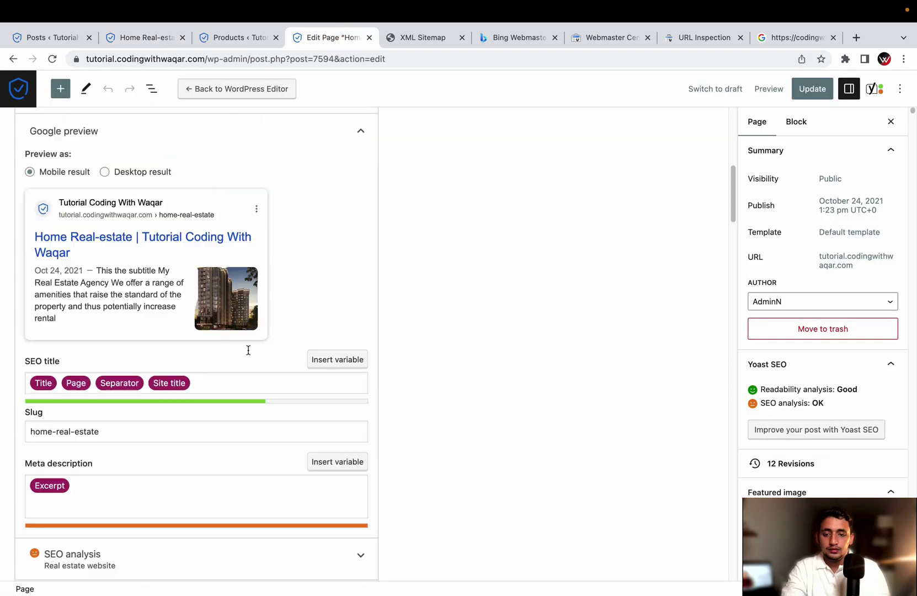
{"action": "scroll", "coordinate": [210, 381], "scroll_direction": "up", "scroll_amount": 1}
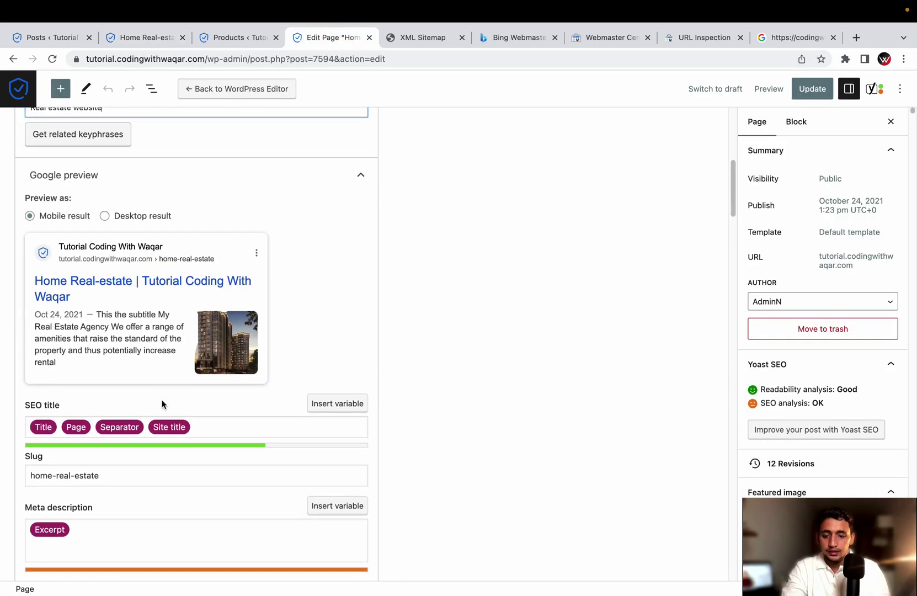
{"action": "left_click", "coordinate": [213, 428]}
{"action": "key", "text": "Left"}
{"action": "key", "text": "Left"}
{"action": "key", "text": "Left"}
{"action": "key", "text": "BackSpace"}
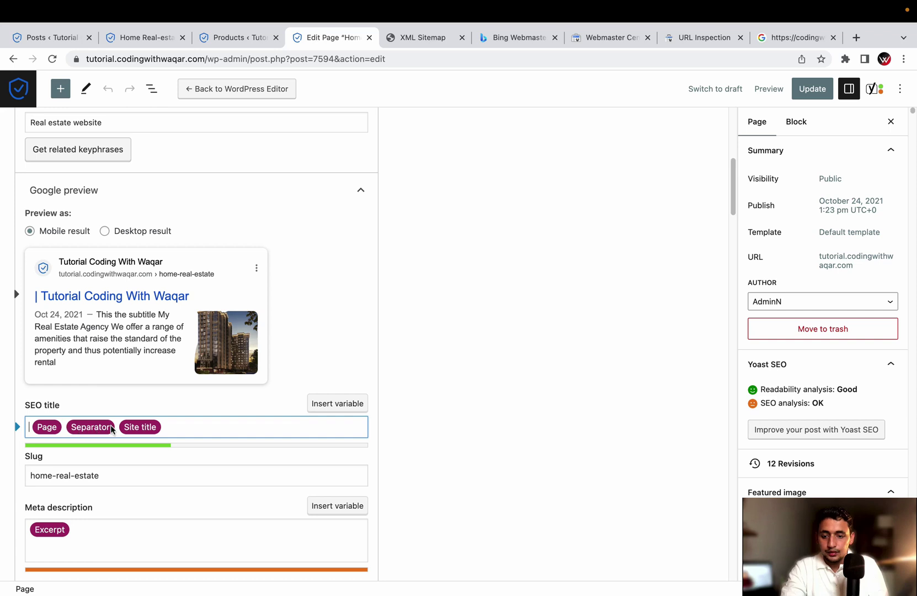
{"action": "left_click", "coordinate": [170, 430]}
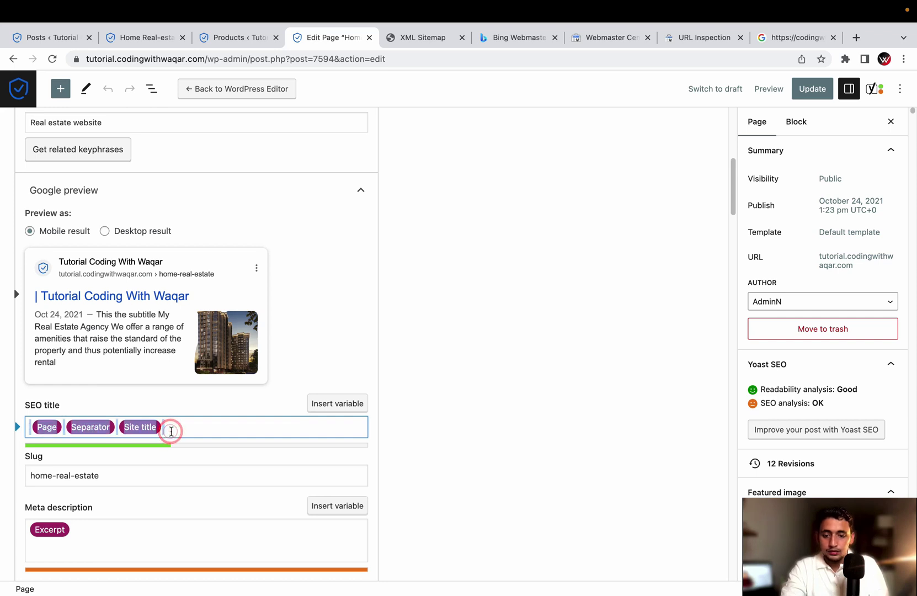
{"action": "key", "text": "Home"}
{"action": "key", "text": "Delete"}
{"action": "key", "text": "Delete"}
{"action": "left_click", "coordinate": [268, 425]}
{"action": "key", "text": "BackSpace"}
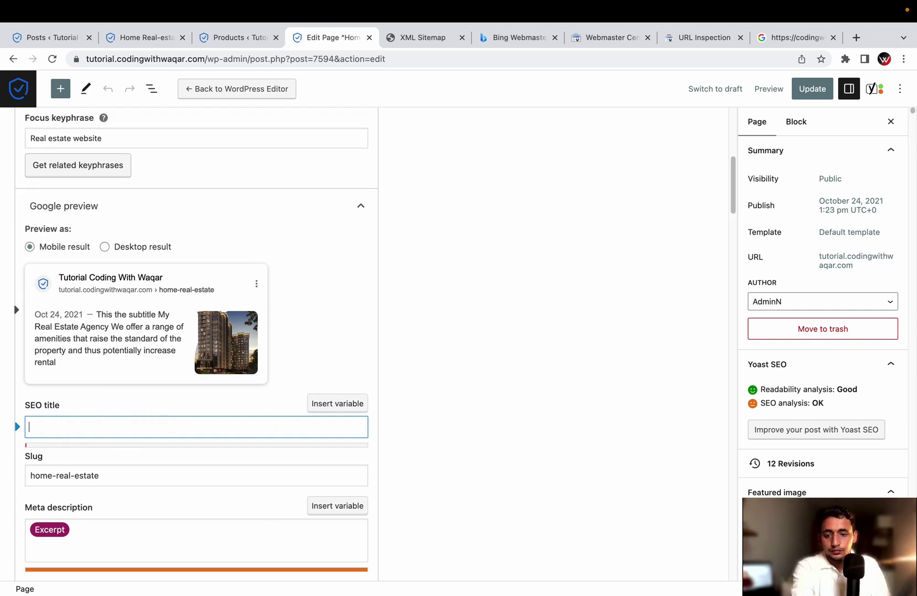
Step: Insert only the Site title variable, remove the stray %, and update the page
{"action": "left_click", "coordinate": [321, 409]}
{"action": "left_click", "coordinate": [321, 417]}
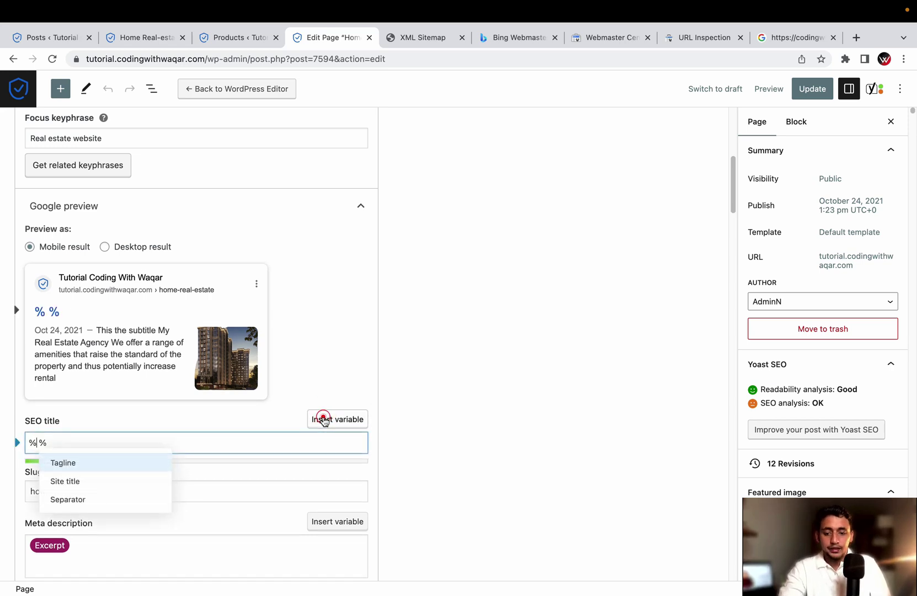
{"action": "left_click", "coordinate": [88, 480]}
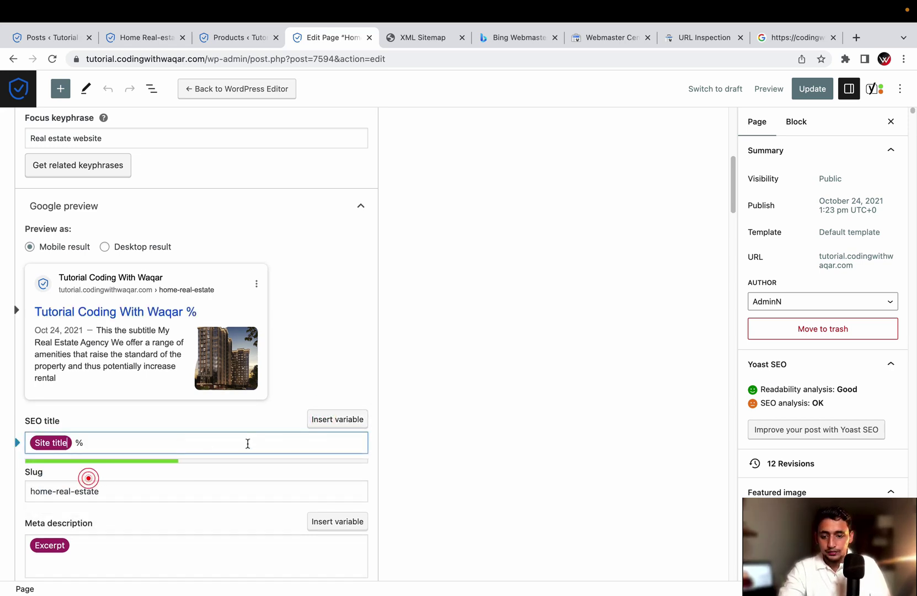
{"action": "left_click", "coordinate": [183, 438]}
{"action": "key", "text": "BackSpace"}
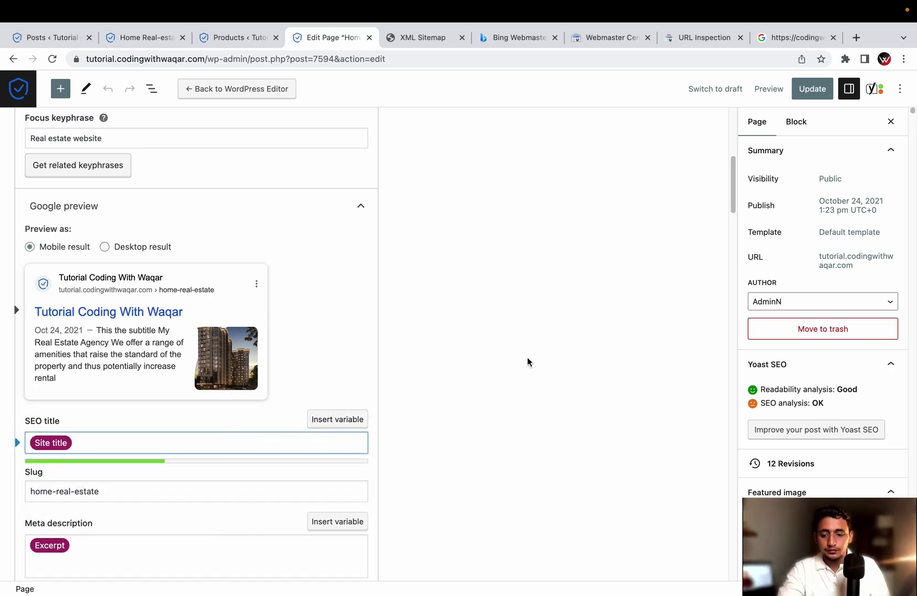
{"action": "left_click", "coordinate": [812, 88]}
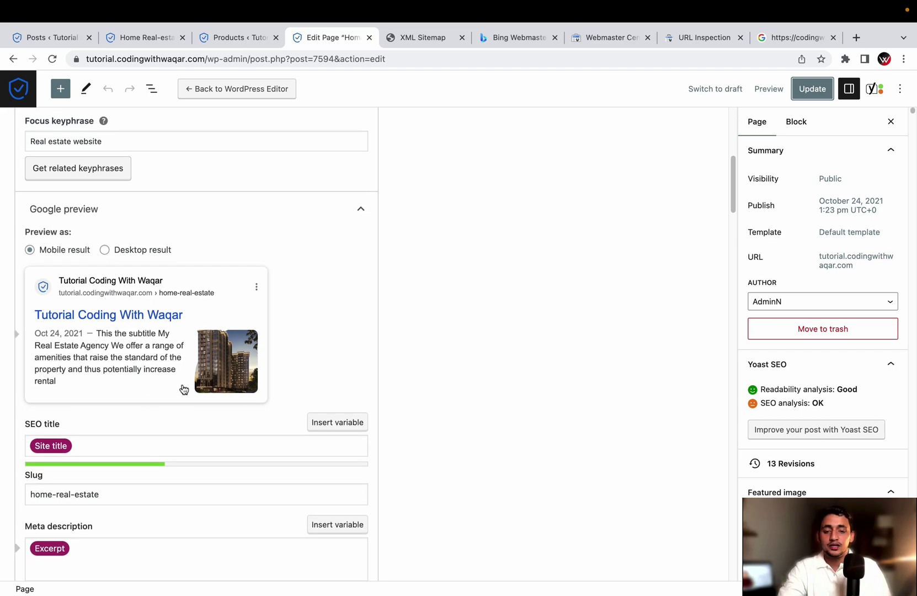
Step: After the update finishes, check the Products tab and the live Home Real-estate homepage tab
{"action": "scroll", "coordinate": [183, 389], "scroll_direction": "up", "scroll_amount": 5}
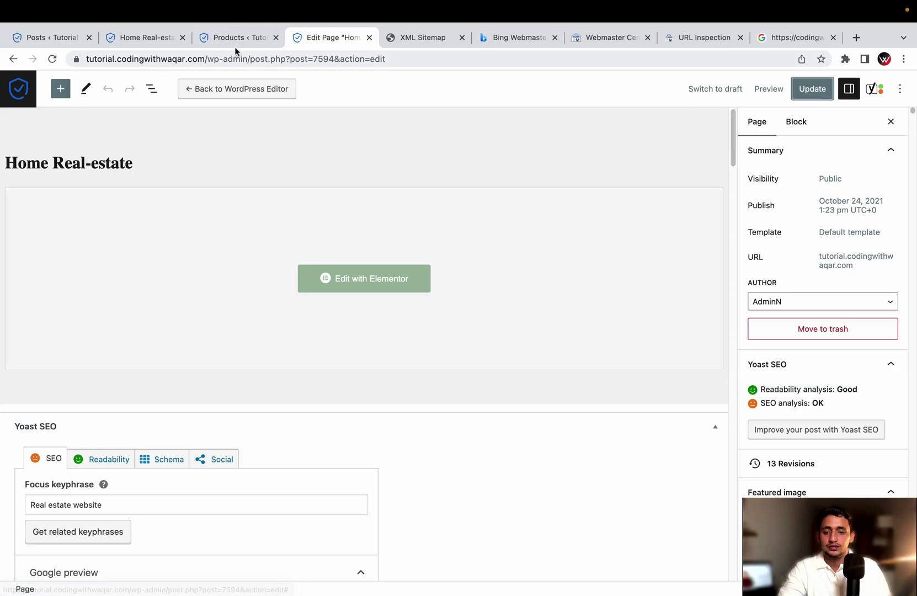
{"action": "left_click", "coordinate": [238, 44]}
{"action": "left_click", "coordinate": [144, 38]}
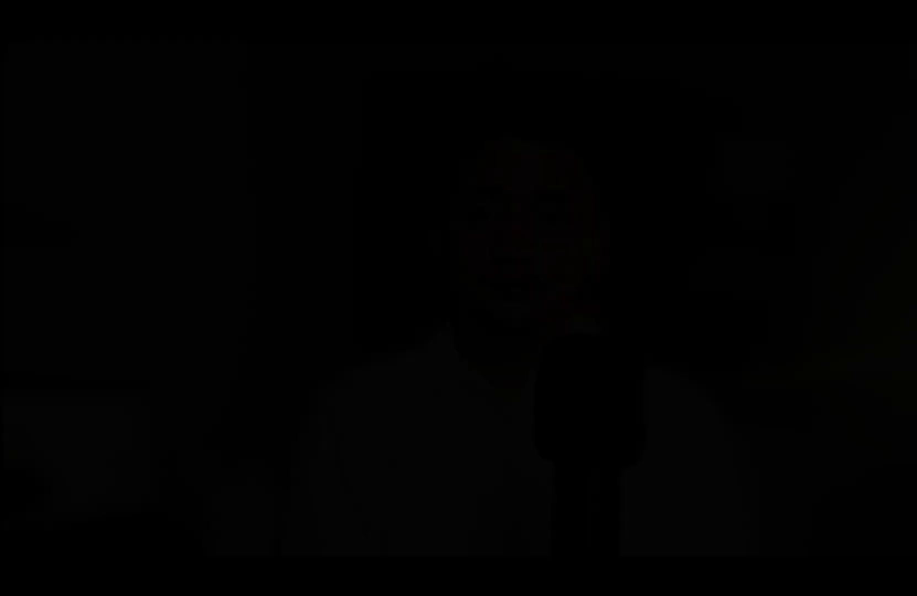